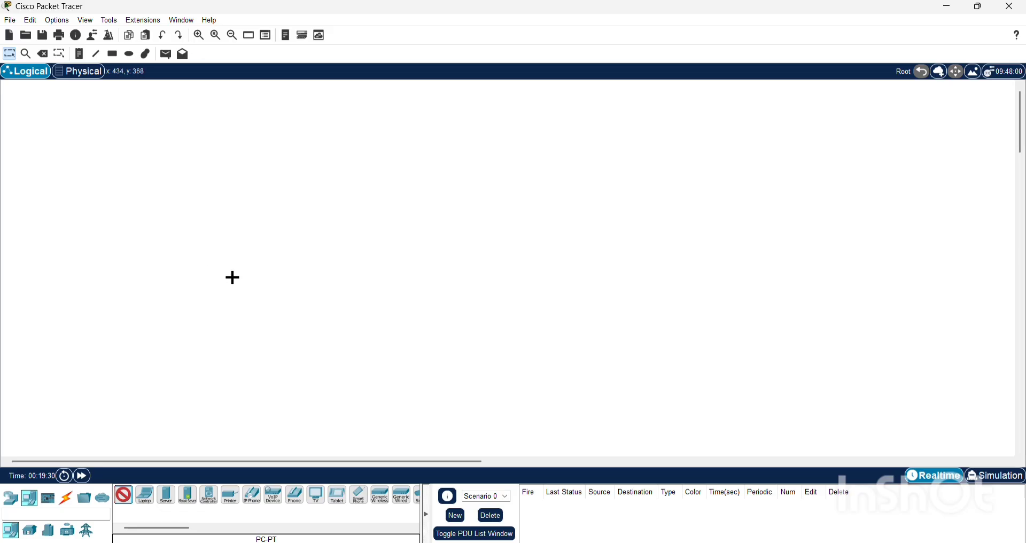
# Step: Place three PCs in a triangle in the lower part of the logical workspace, with the middle one lowest
pyautogui.click(239, 289)
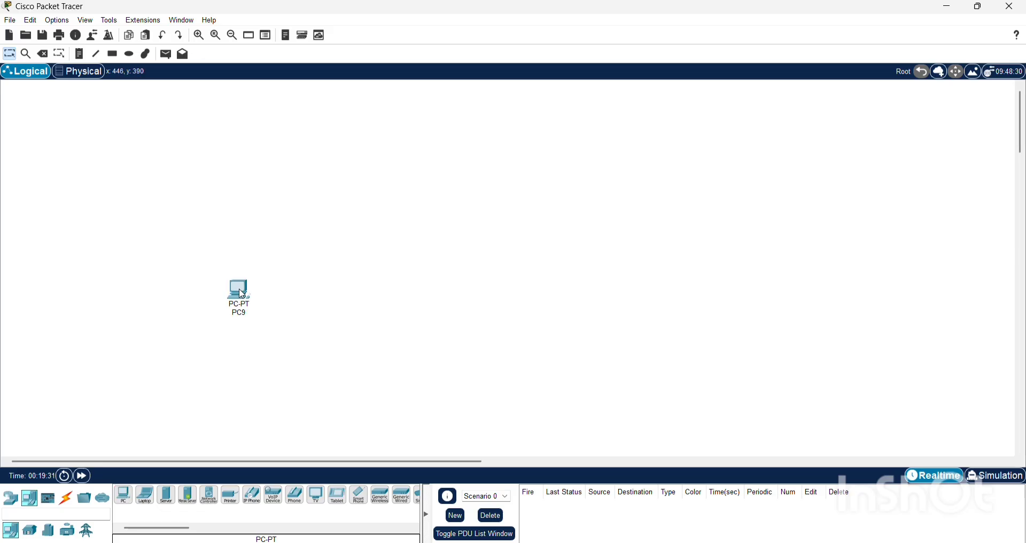
pyautogui.click(123, 495)
pyautogui.click(299, 342)
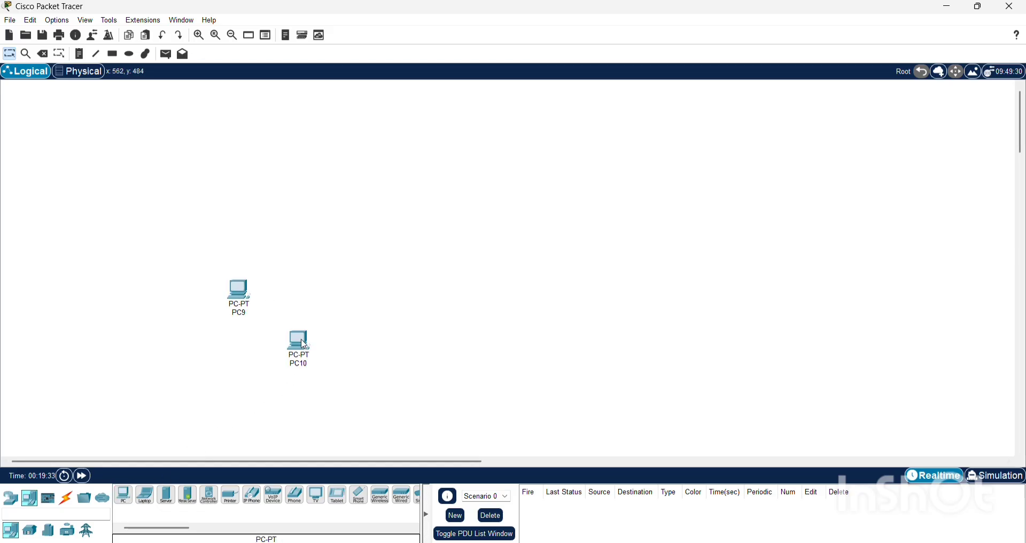
pyautogui.click(124, 494)
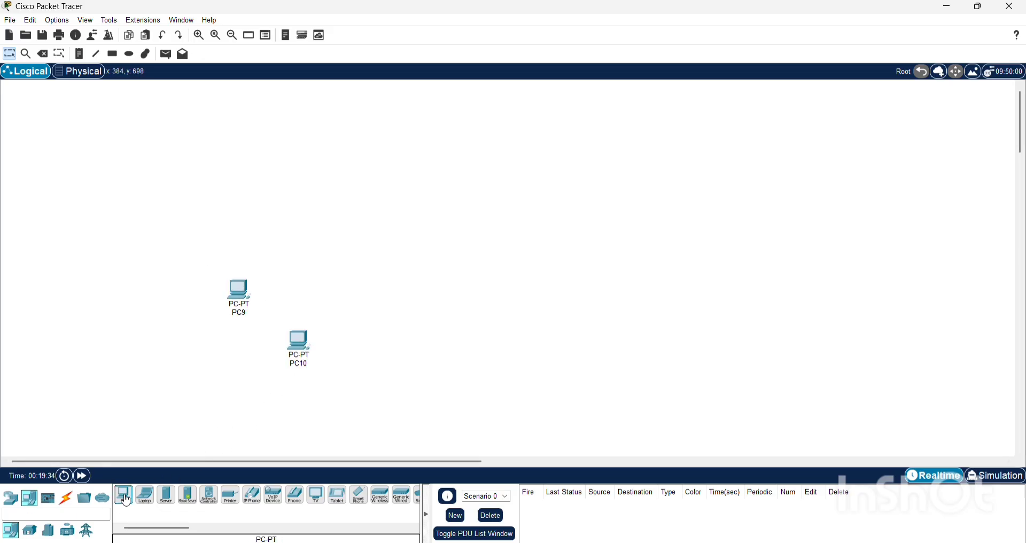
pyautogui.click(358, 292)
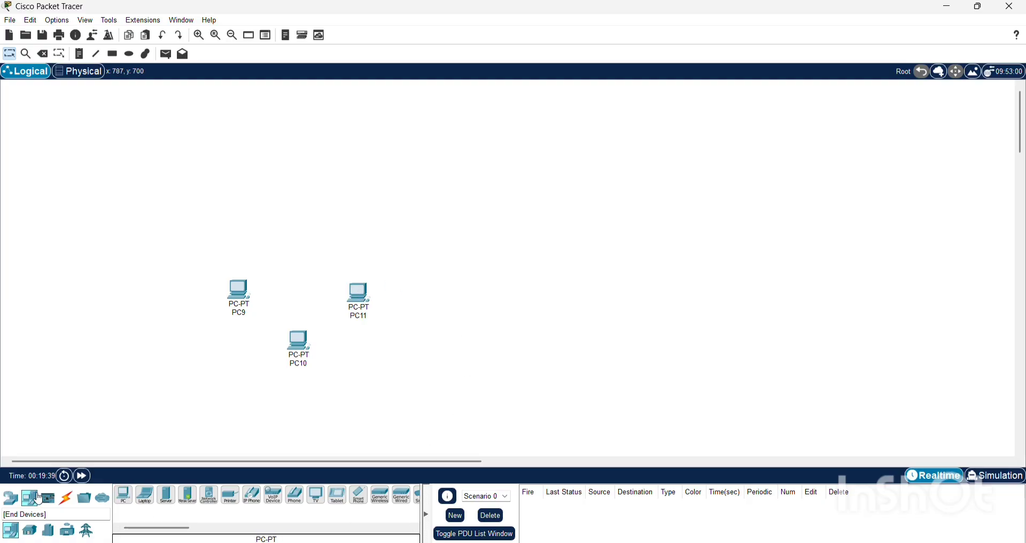
# Step: Place four generic servers in an arc above the three PCs
pyautogui.click(167, 496)
pyautogui.click(159, 184)
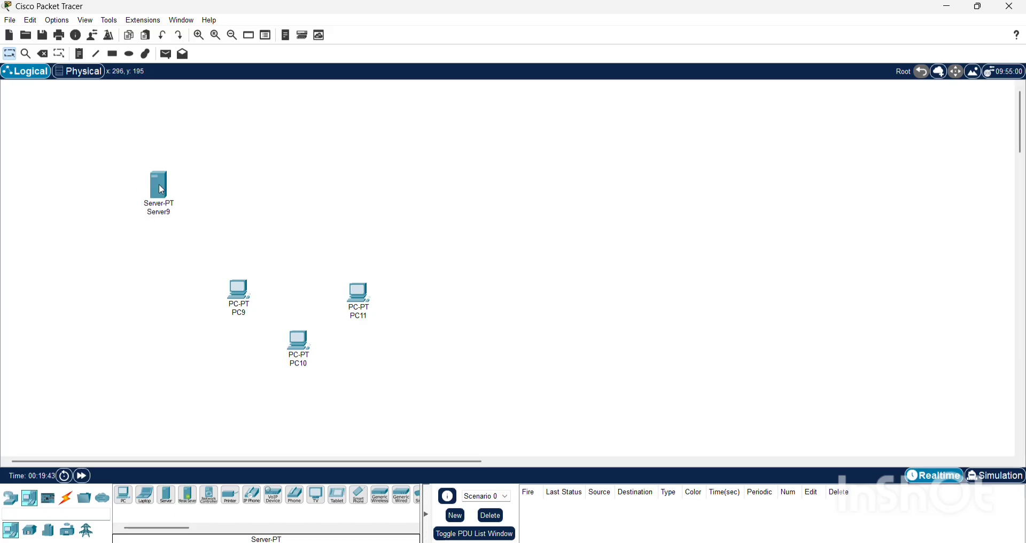
pyautogui.click(166, 494)
pyautogui.click(238, 132)
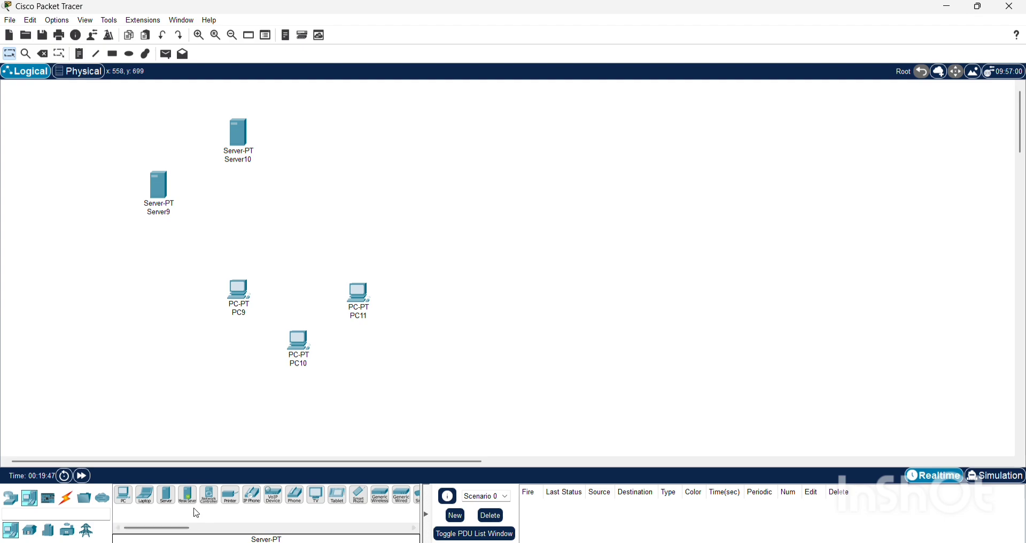
pyautogui.click(166, 495)
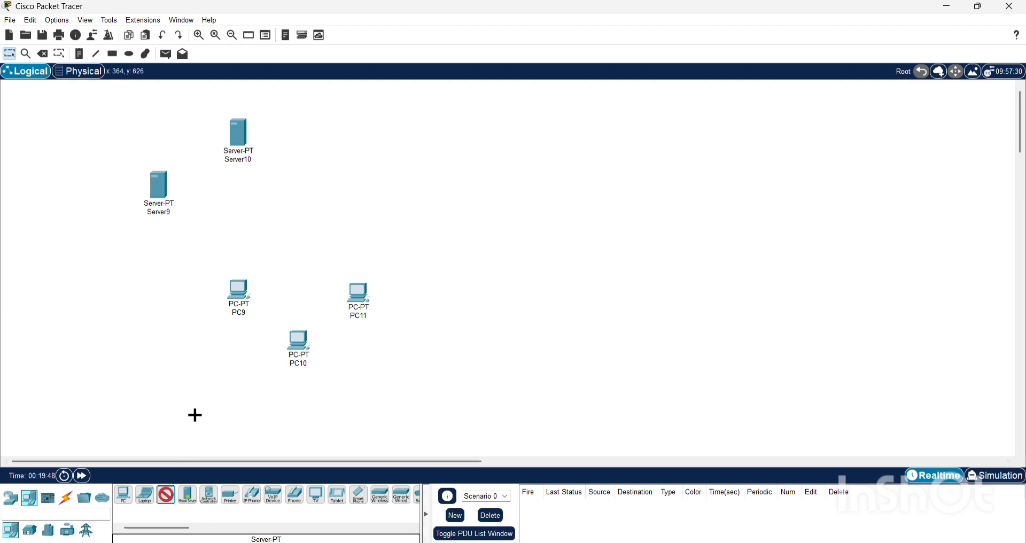
pyautogui.click(327, 131)
pyautogui.click(167, 494)
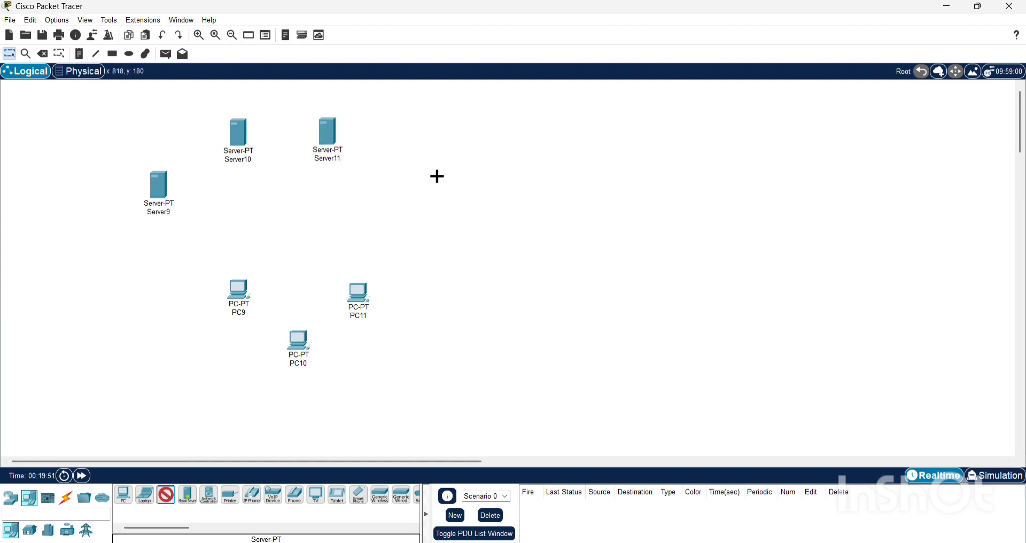
pyautogui.click(416, 170)
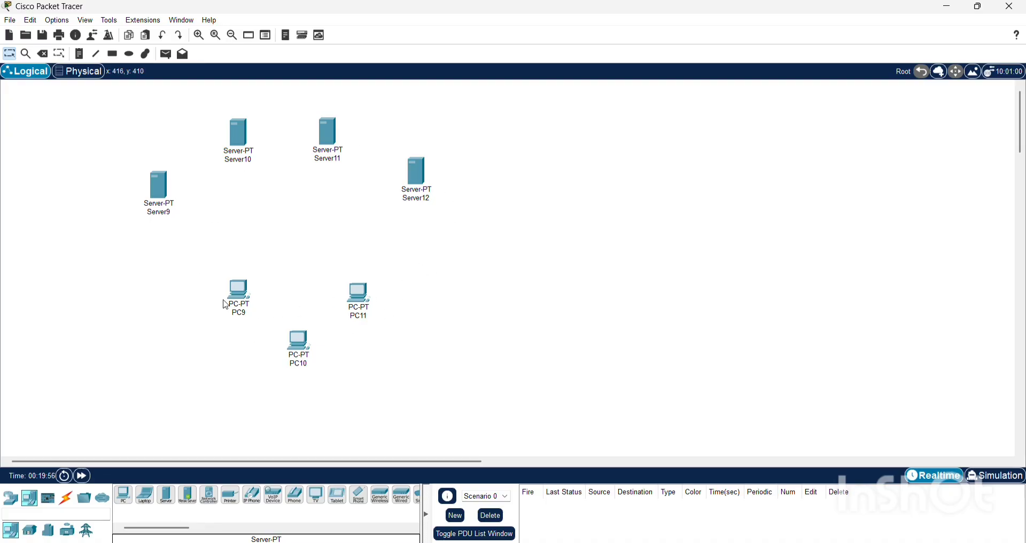
# Step: Place a 2960 switch in the centre of the layout, between the servers and the PCs
pyautogui.click(11, 500)
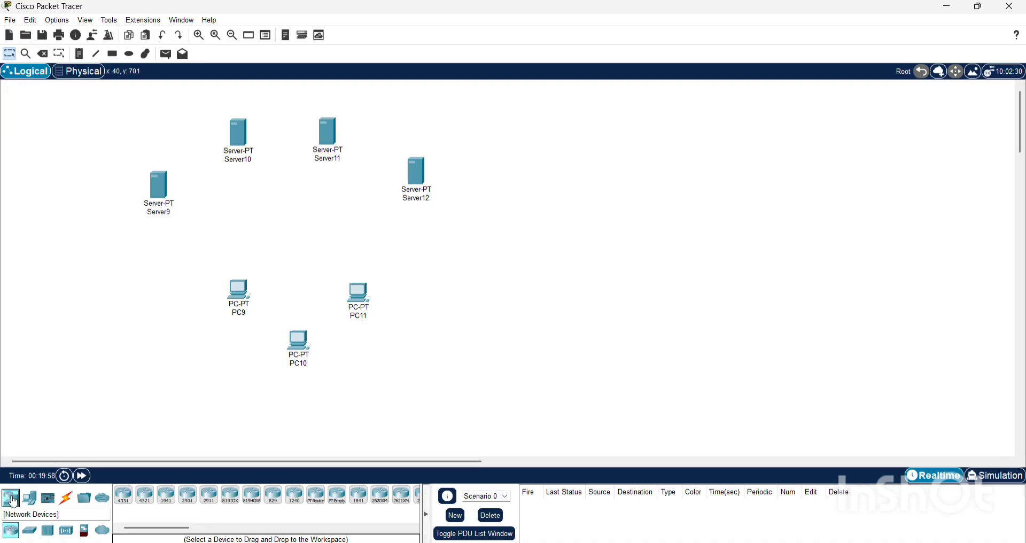
pyautogui.click(31, 532)
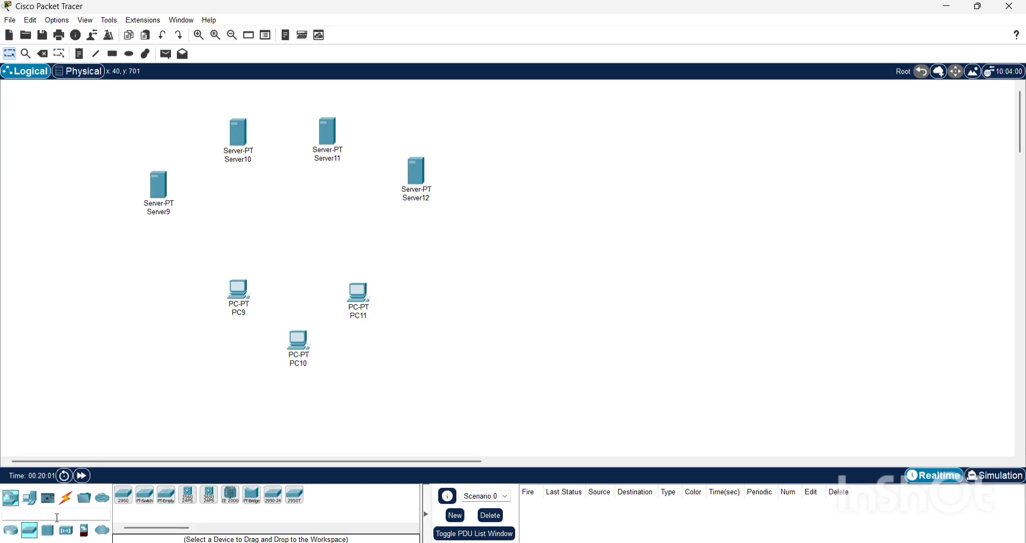
pyautogui.click(128, 501)
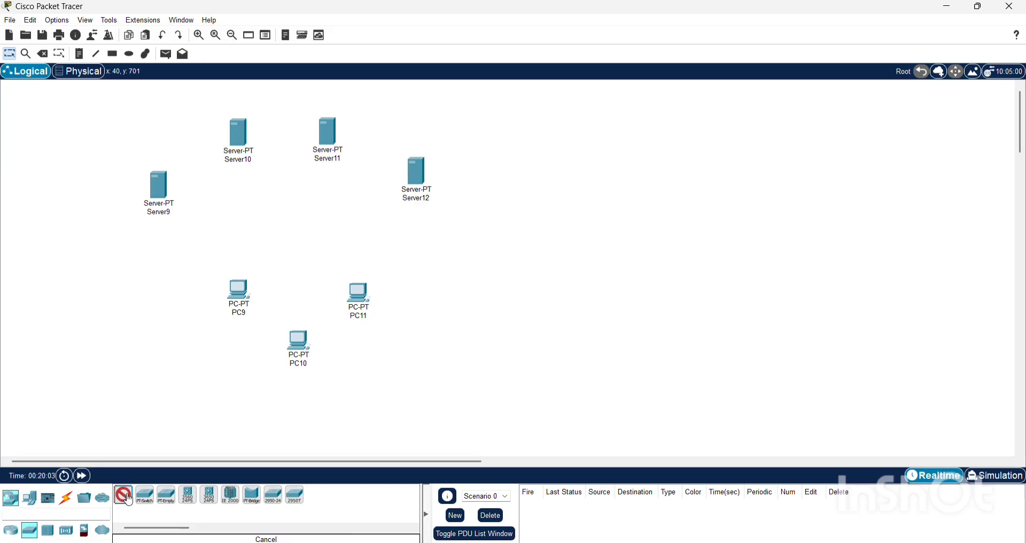
pyautogui.click(288, 218)
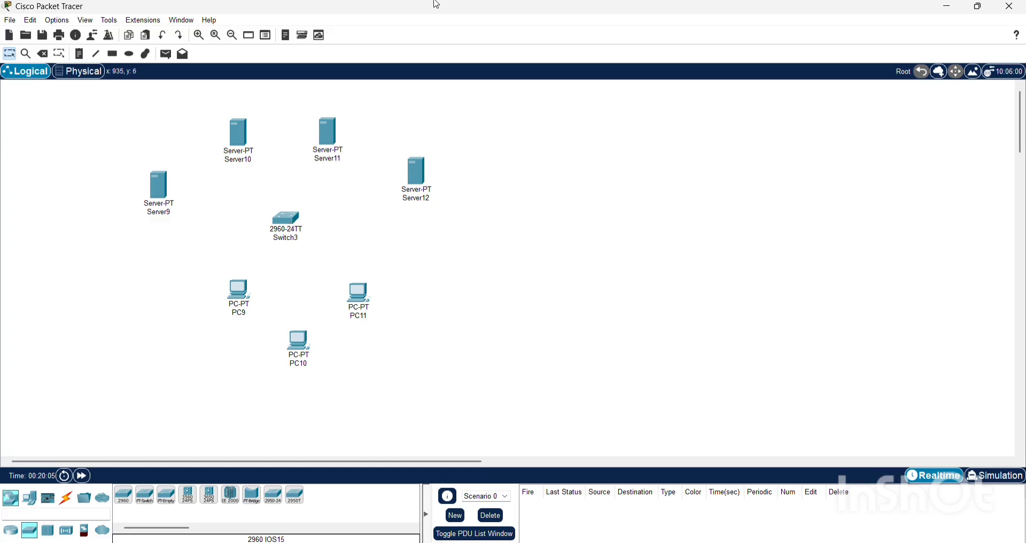
# Step: Connect Server9 and Server10 to the 2960 switch with automatically chosen cables
pyautogui.hotkey('ctrl', 'alt', 'o')
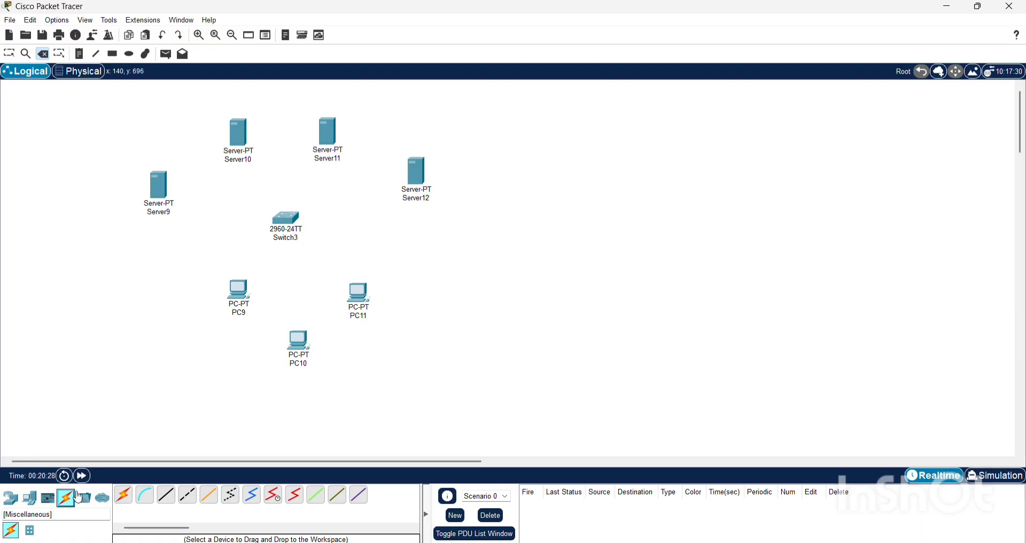
pyautogui.click(122, 494)
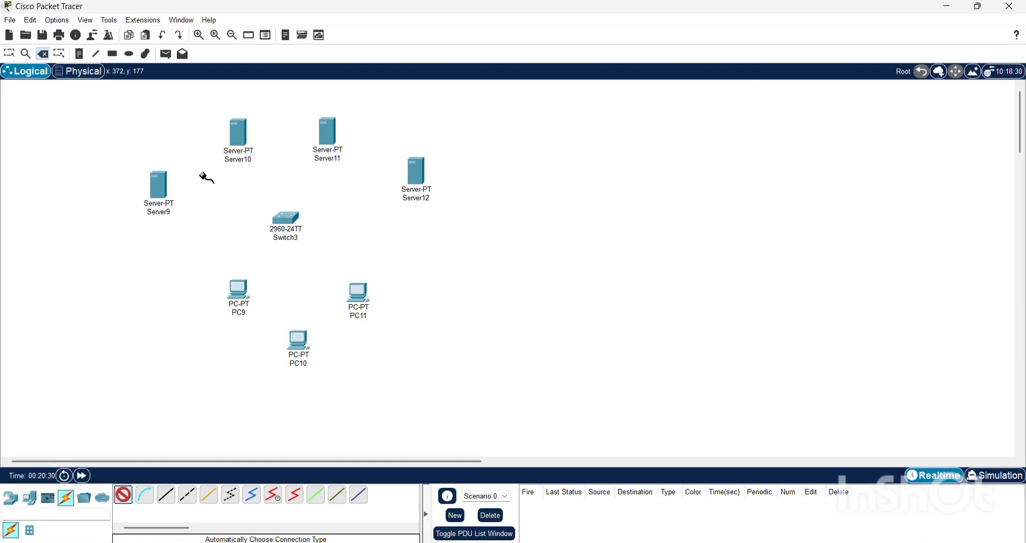
pyautogui.click(165, 190)
pyautogui.click(281, 219)
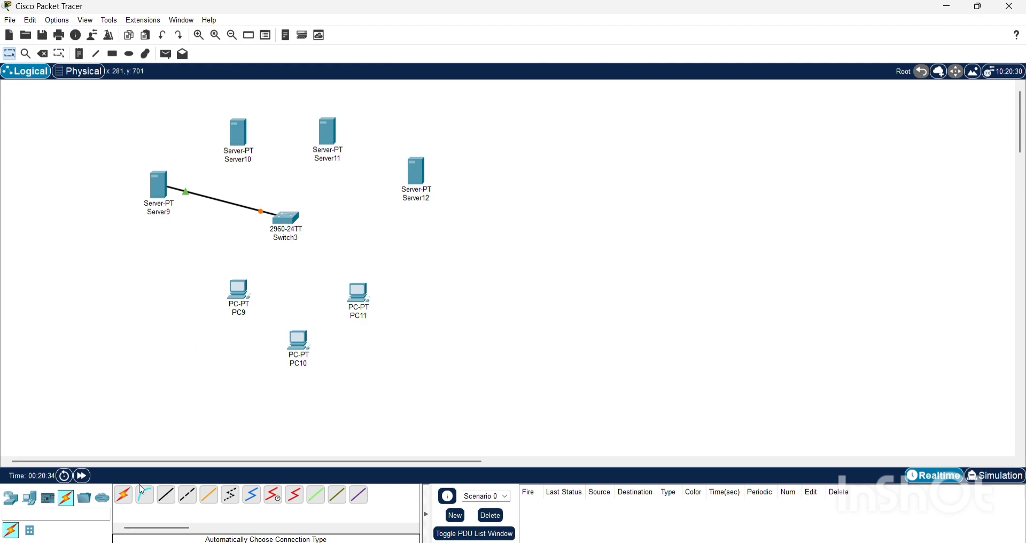
pyautogui.click(245, 139)
pyautogui.click(284, 220)
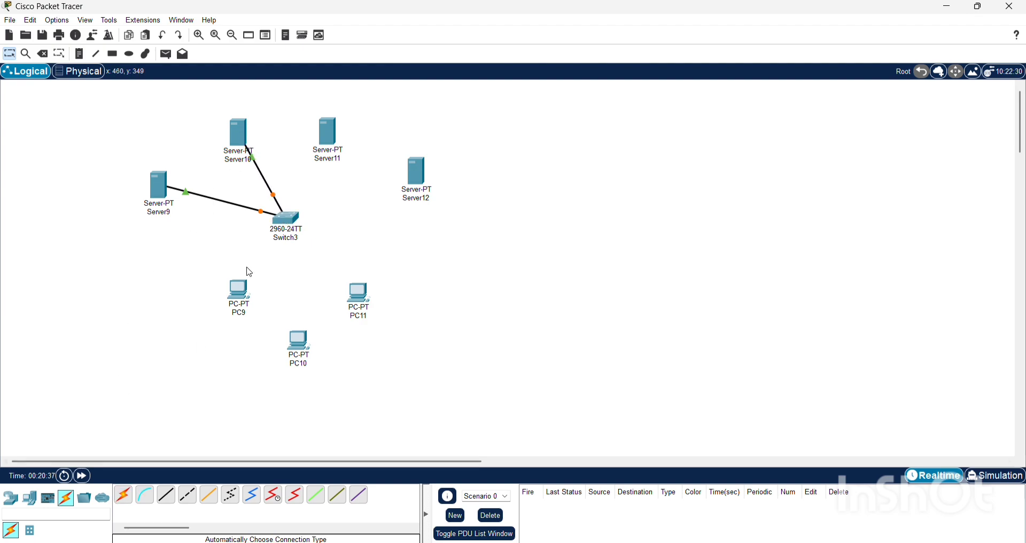
# Step: Connect Server11 and Server12 to the 2960 switch with automatically chosen cables
pyautogui.click(122, 497)
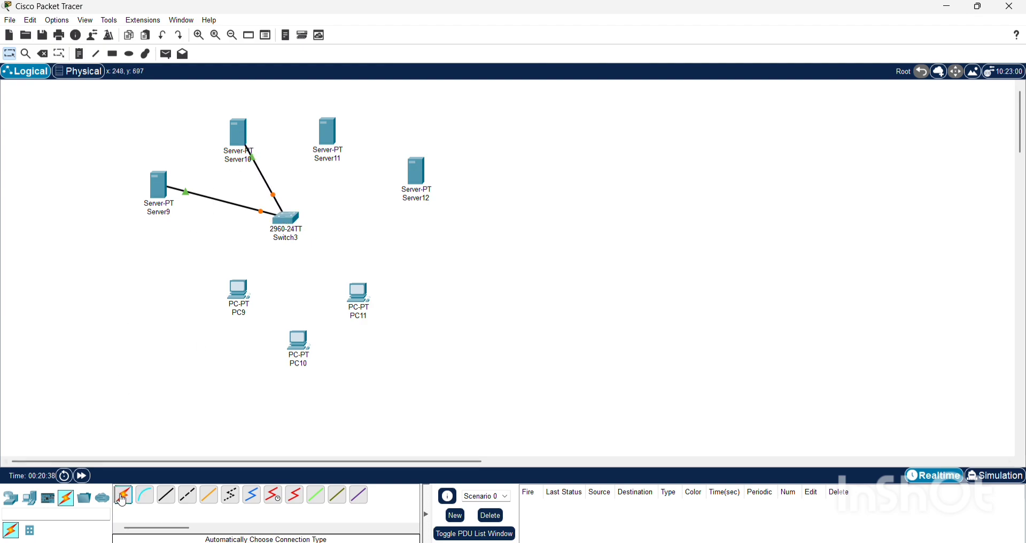
pyautogui.click(322, 146)
pyautogui.click(282, 219)
pyautogui.click(122, 497)
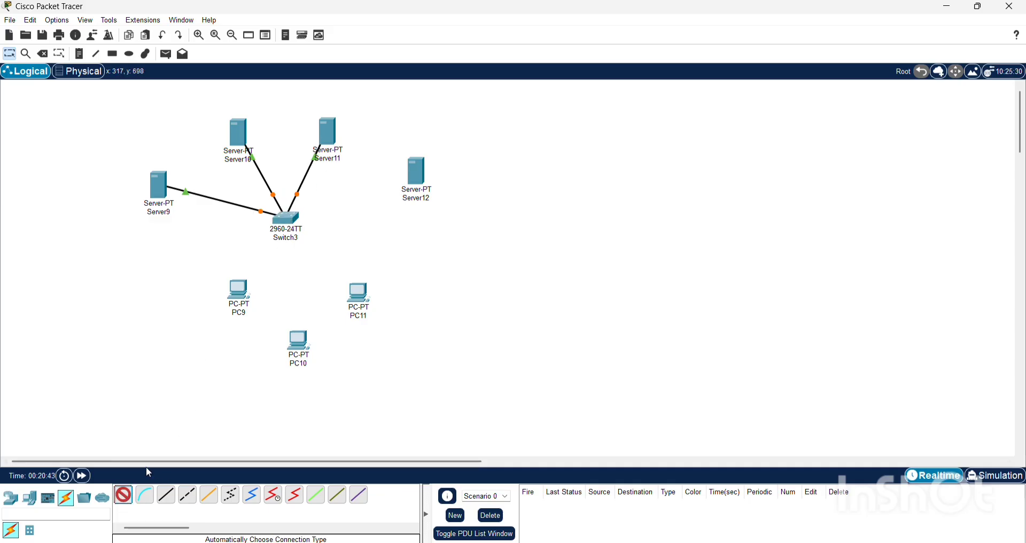
pyautogui.click(416, 174)
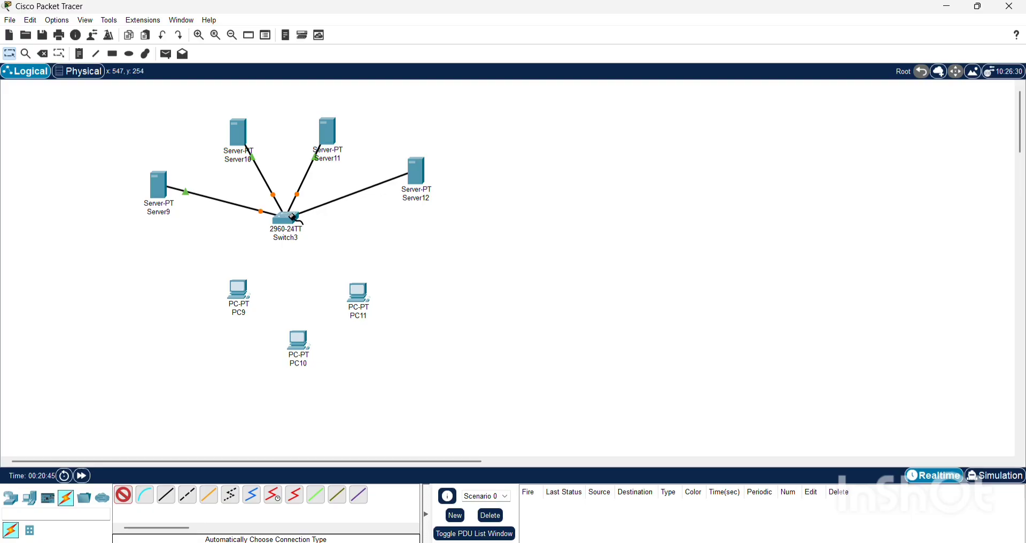
pyautogui.click(302, 219)
pyautogui.press('Delete')
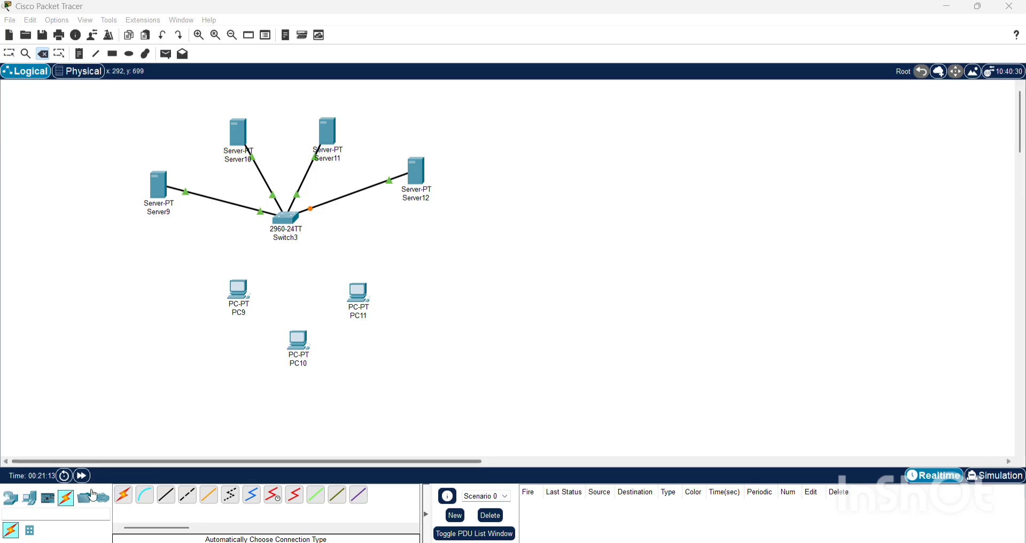
# Step: Connect PC9, PC10 and PC11 to the 2960 switch with automatically chosen cables
pyautogui.click(125, 499)
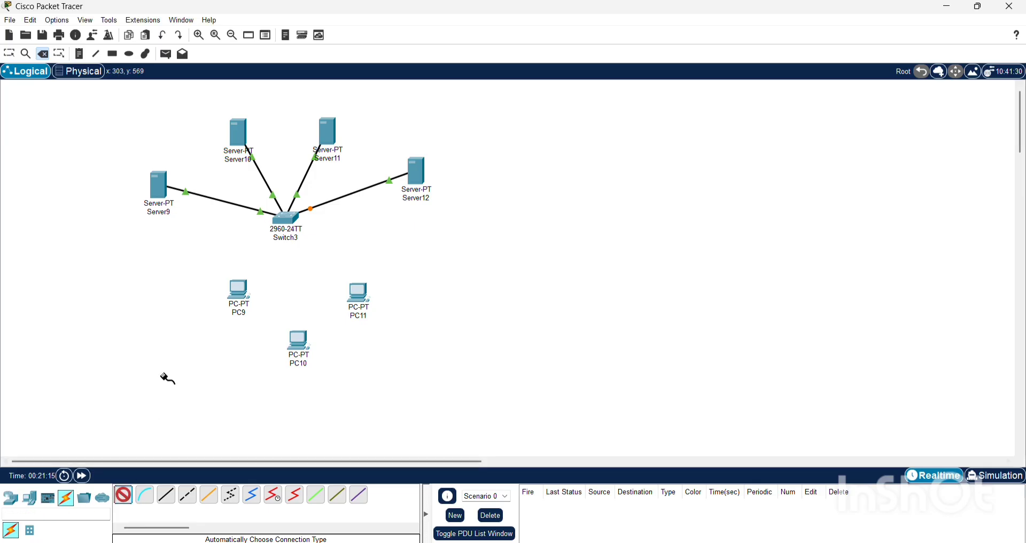
pyautogui.click(254, 272)
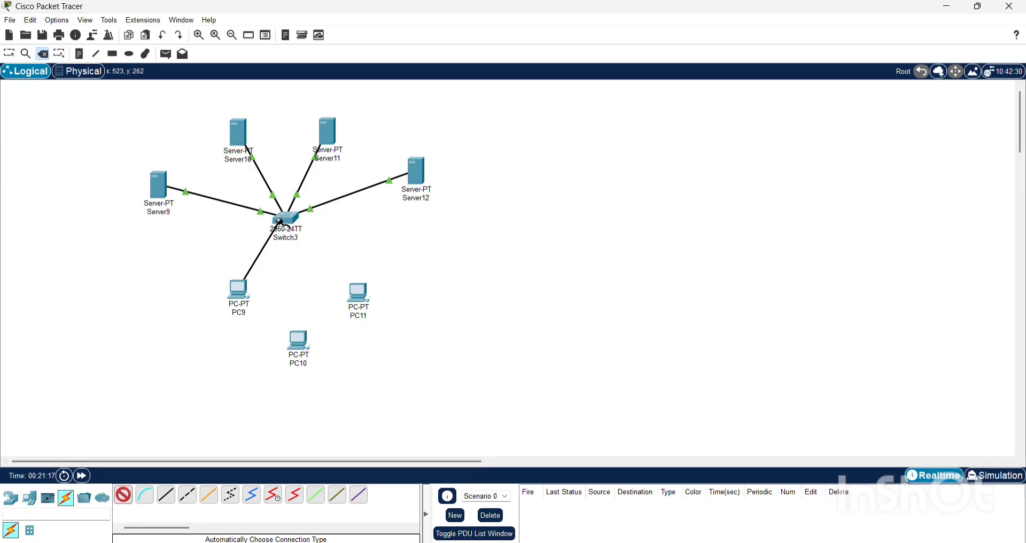
pyautogui.click(283, 226)
pyautogui.click(123, 496)
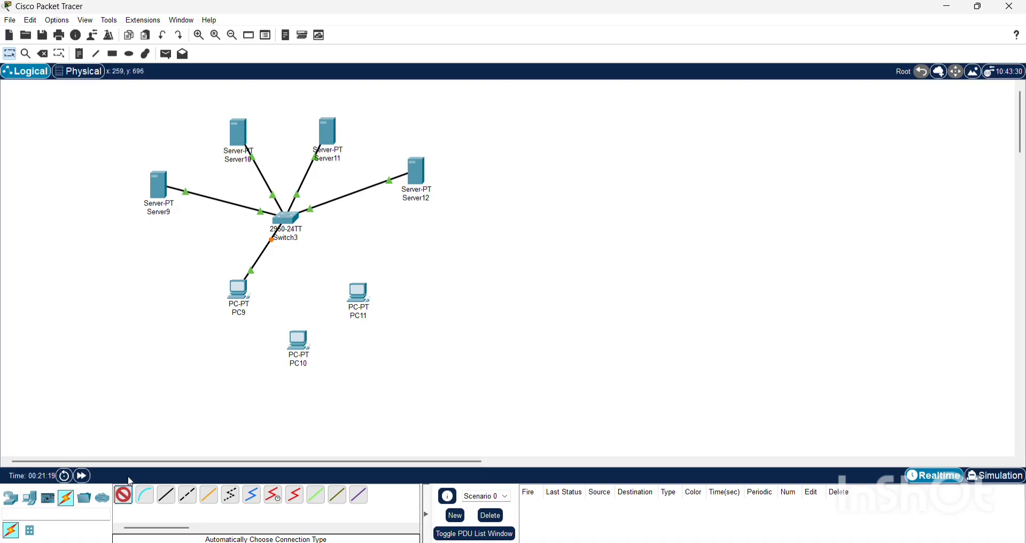
pyautogui.click(301, 336)
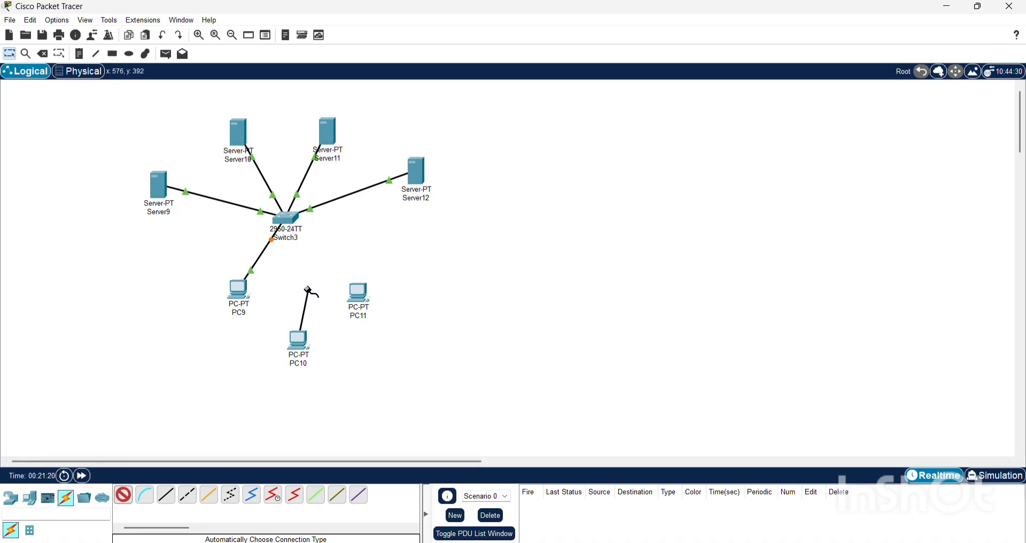
pyautogui.click(288, 220)
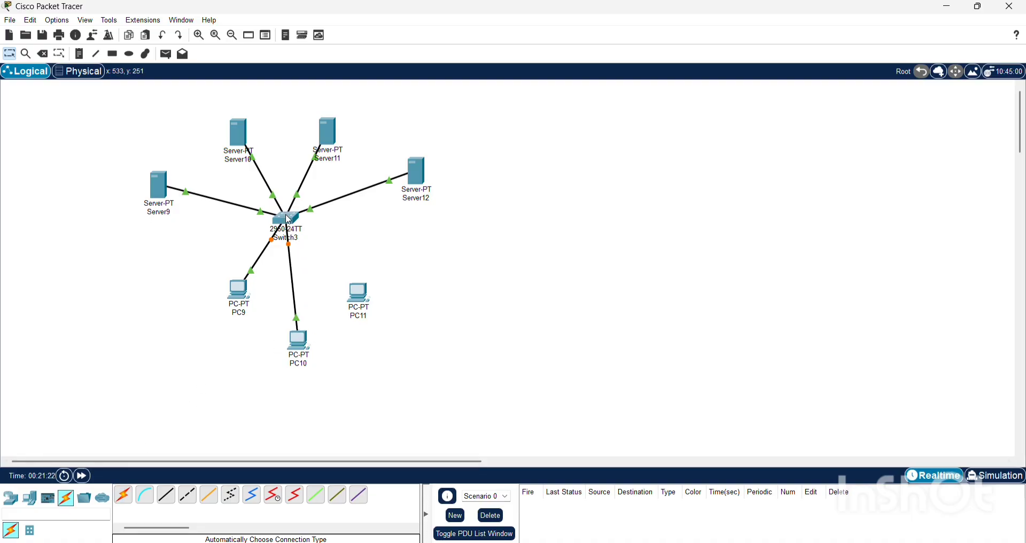
pyautogui.click(123, 496)
pyautogui.click(357, 292)
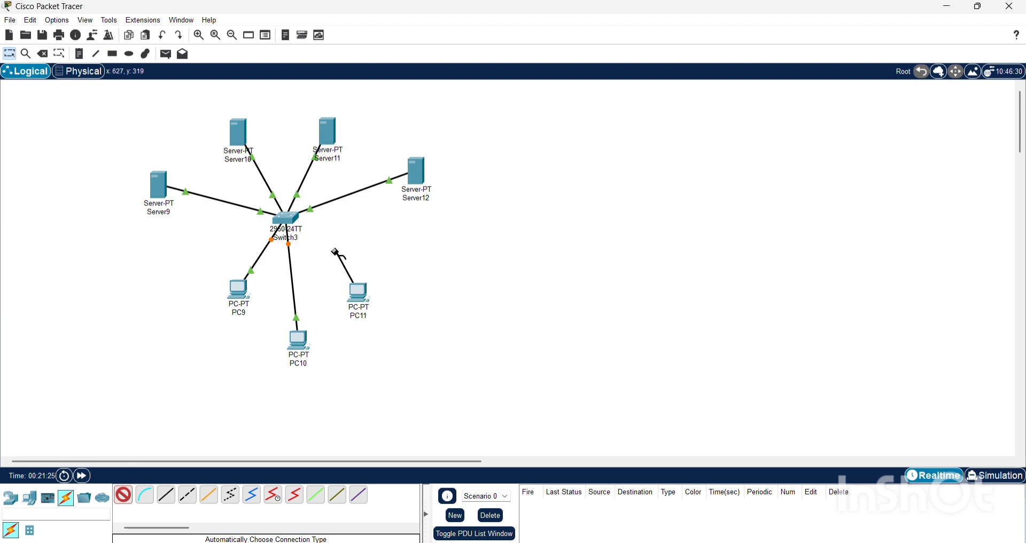
pyautogui.click(291, 219)
pyautogui.click(290, 219)
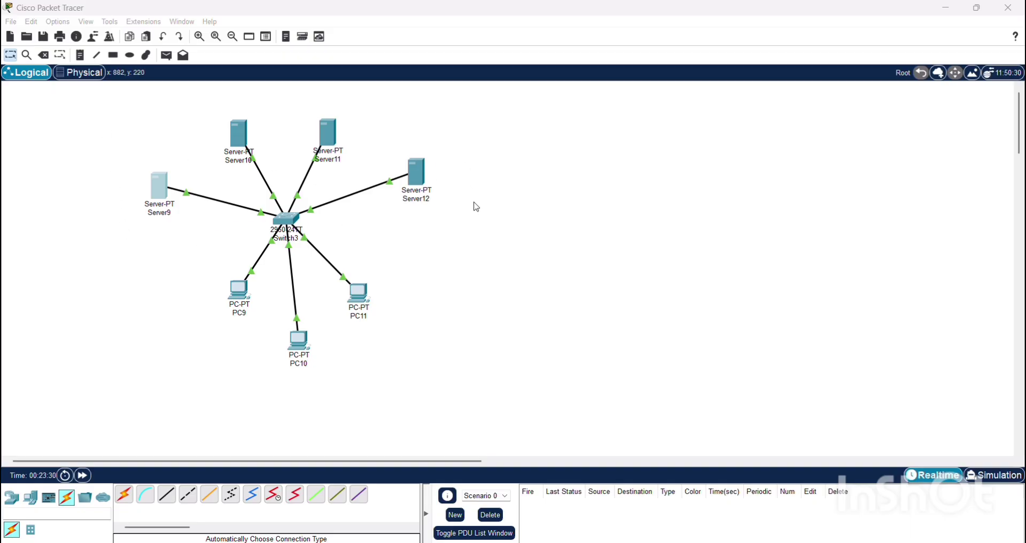
# Step: Change the display name of Server9 to DHCP and put its configuration window away
pyautogui.click(165, 191)
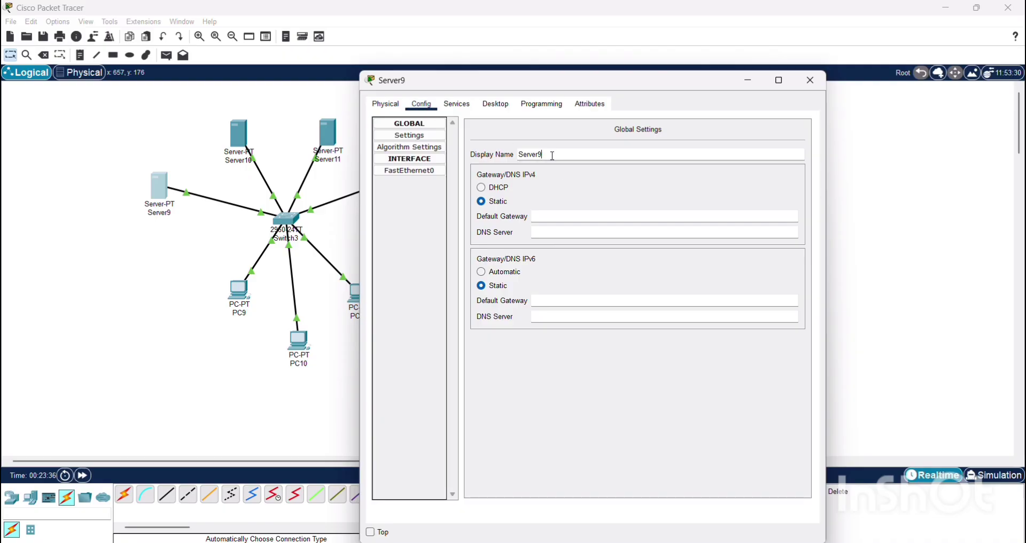
pyautogui.moveTo(551, 154); pyautogui.dragTo(511, 152)
pyautogui.press('BackSpace')
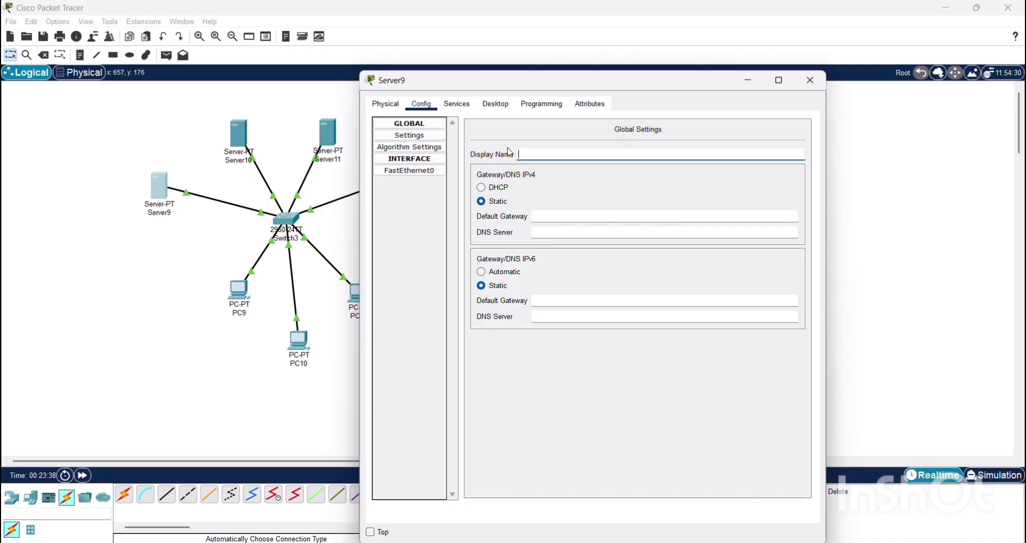
pyautogui.write('DHCP')
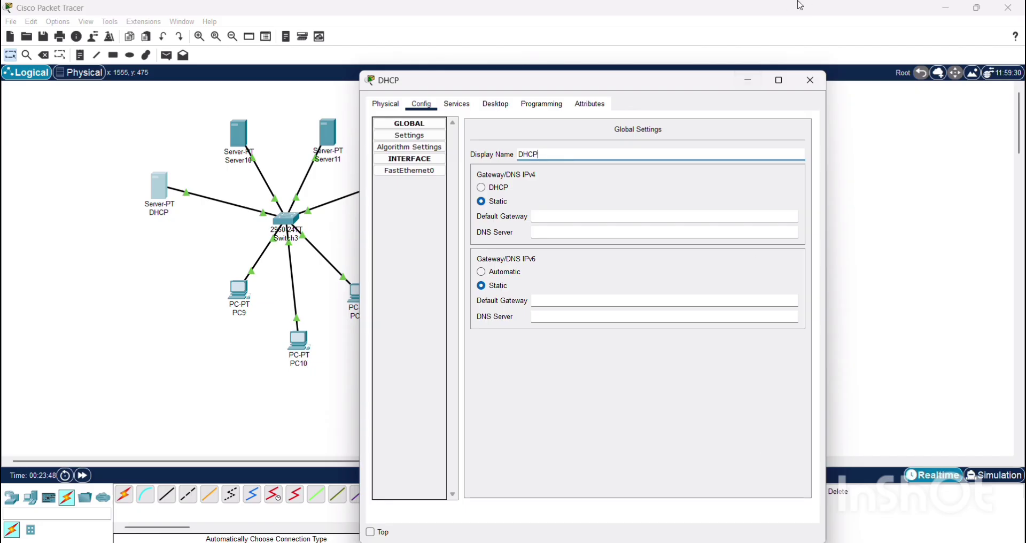
pyautogui.click(746, 85)
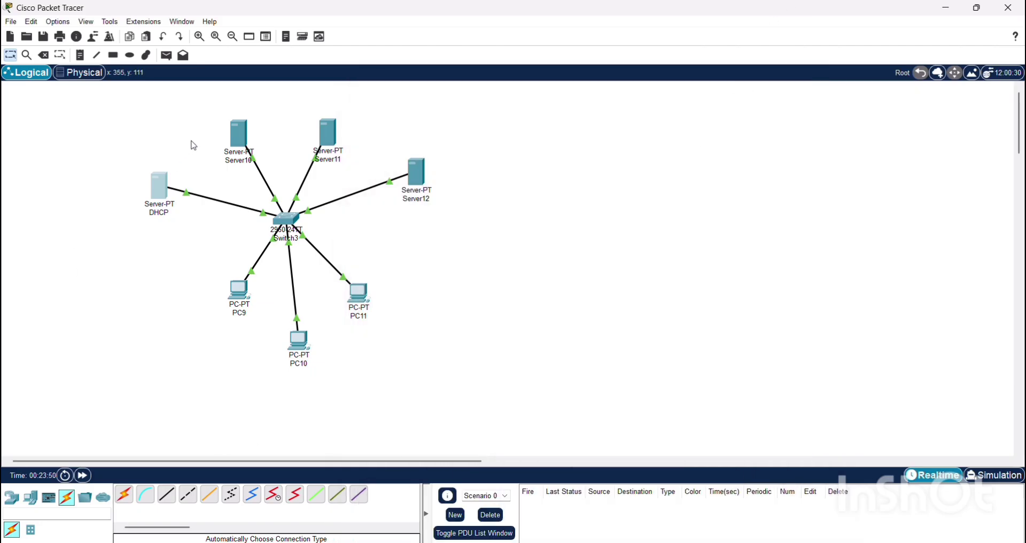
# Step: Change the display name of Server10 to DNS and put its configuration window away
pyautogui.click(243, 141)
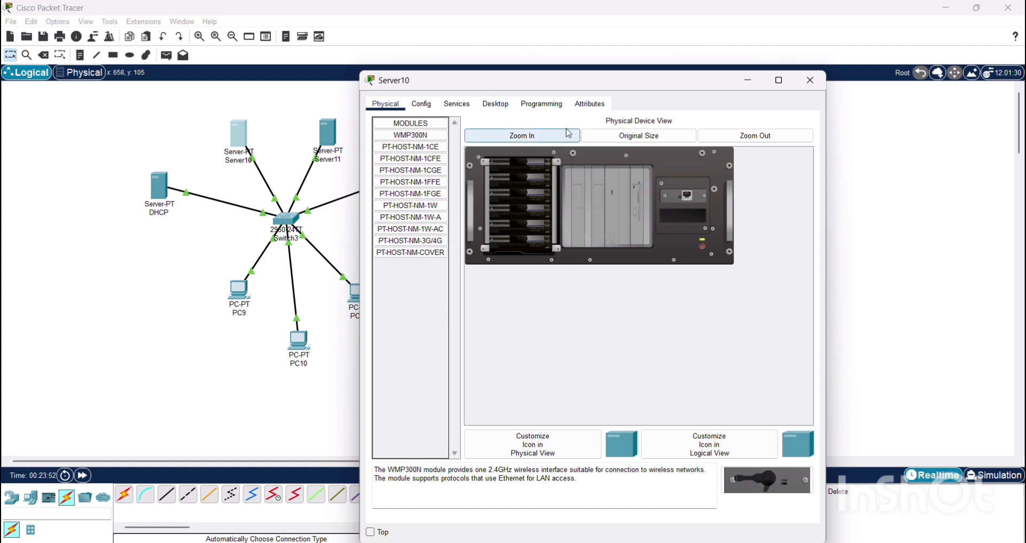
pyautogui.click(421, 104)
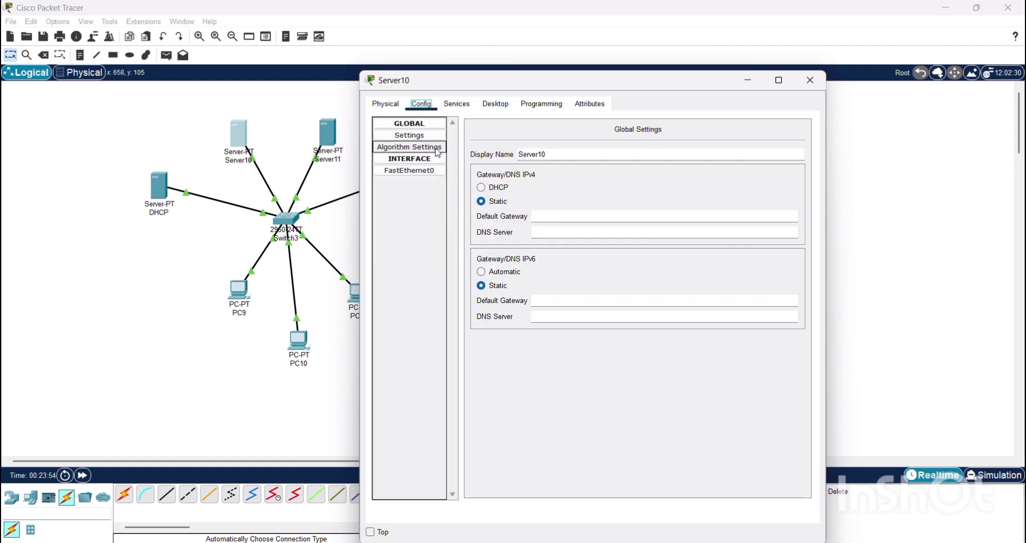
pyautogui.moveTo(575, 155); pyautogui.dragTo(523, 156)
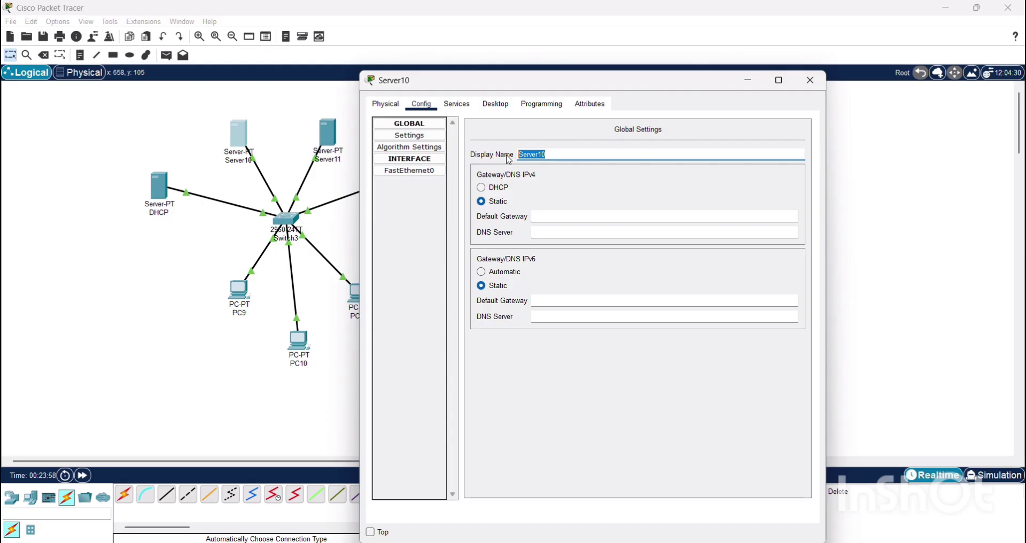
pyautogui.write('dns')
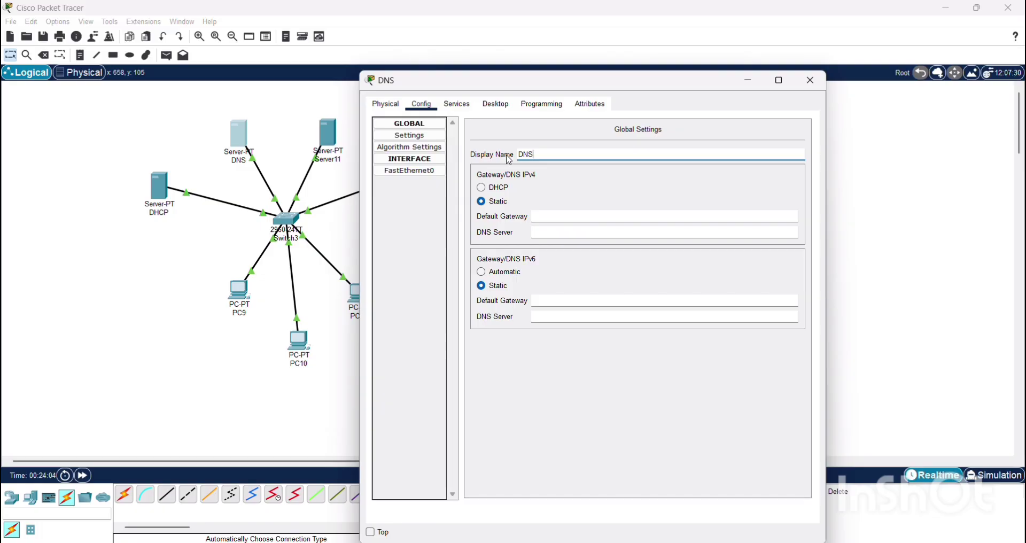
pyautogui.click(748, 81)
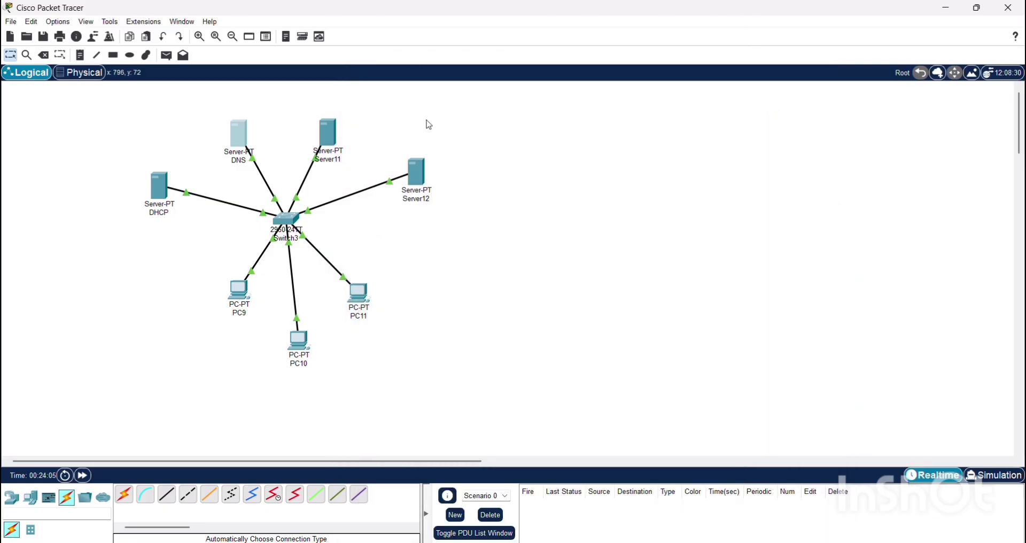
# Step: Change the display name of Server11 to Google and close its configuration window
pyautogui.click(335, 135)
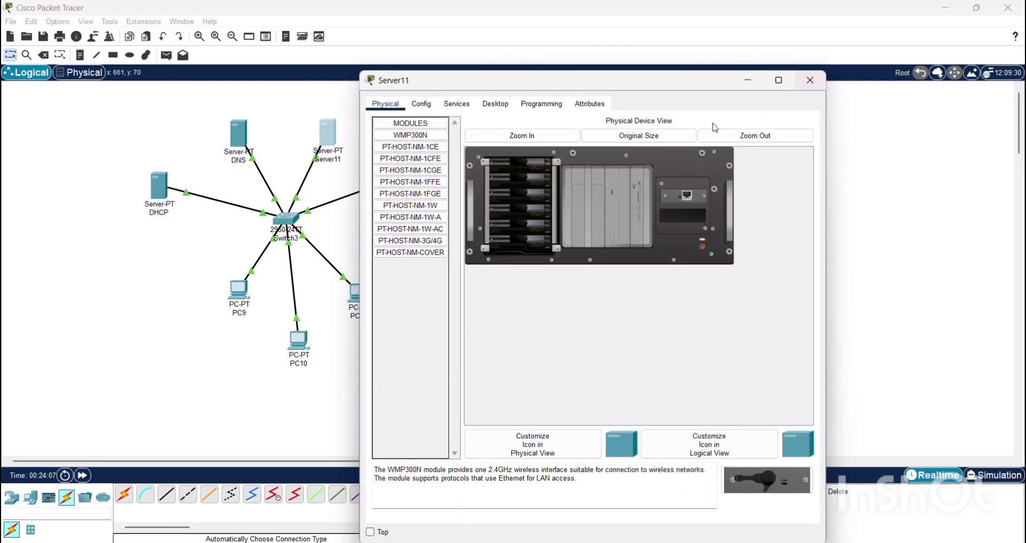
pyautogui.click(425, 106)
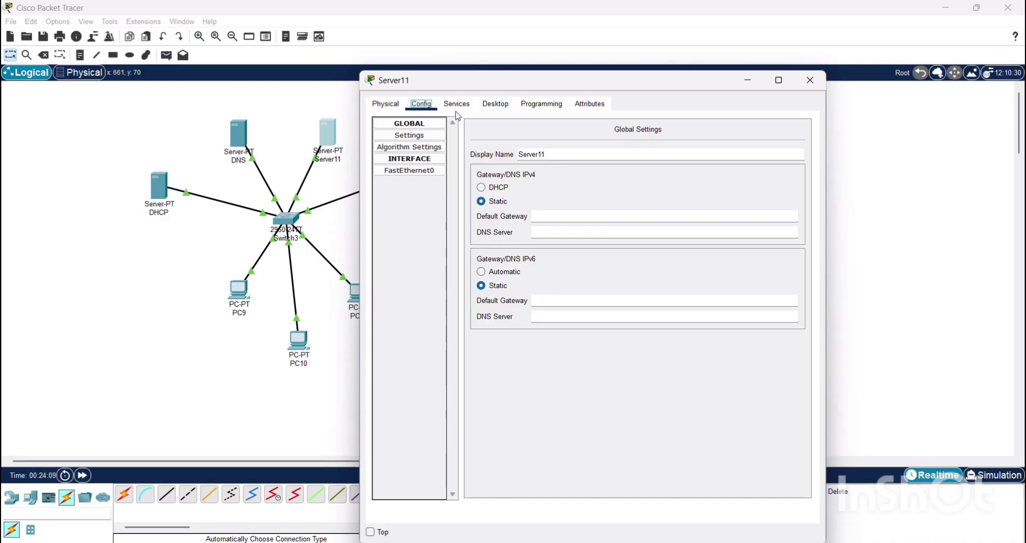
pyautogui.moveTo(563, 155); pyautogui.dragTo(503, 158)
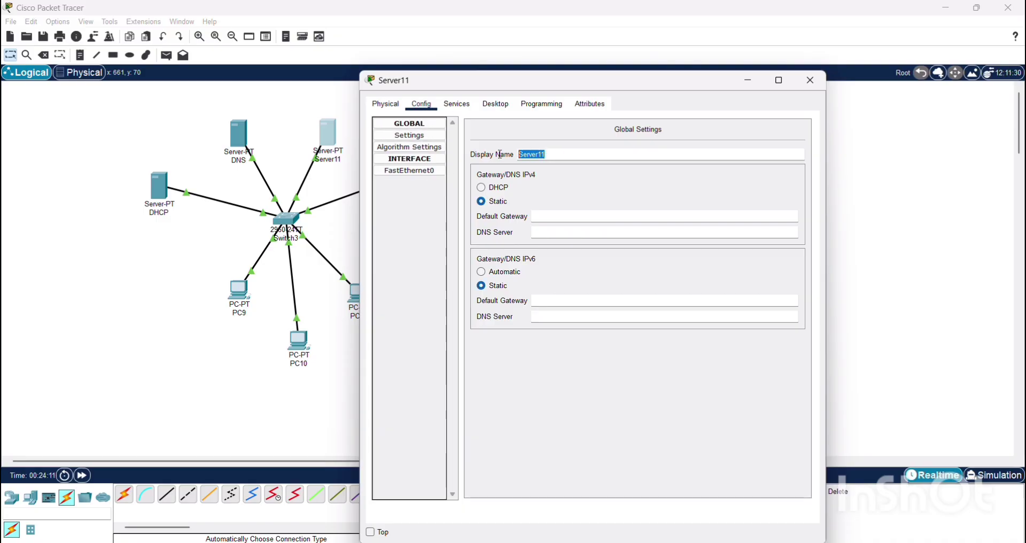
pyautogui.write('G')
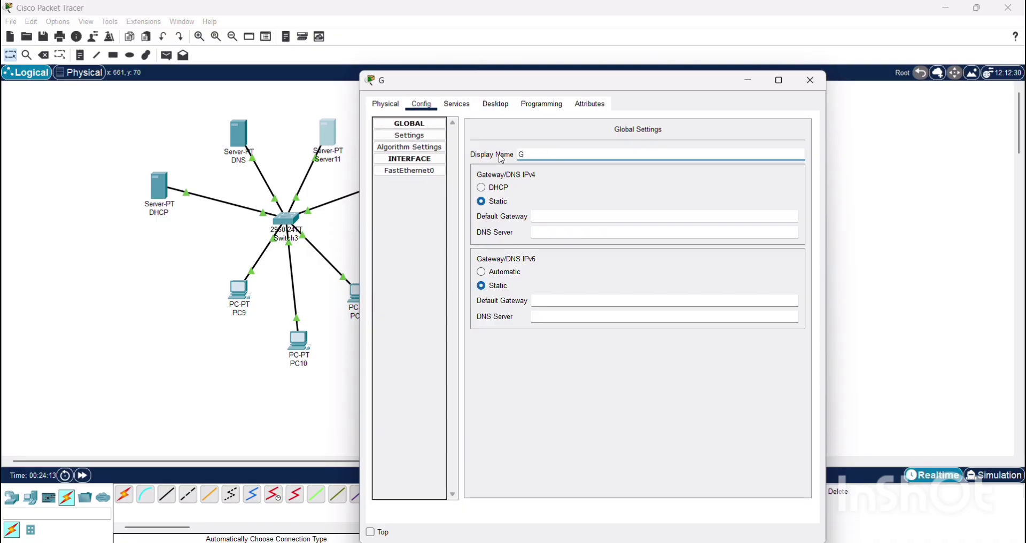
pyautogui.write('oogle')
pyautogui.click(810, 80)
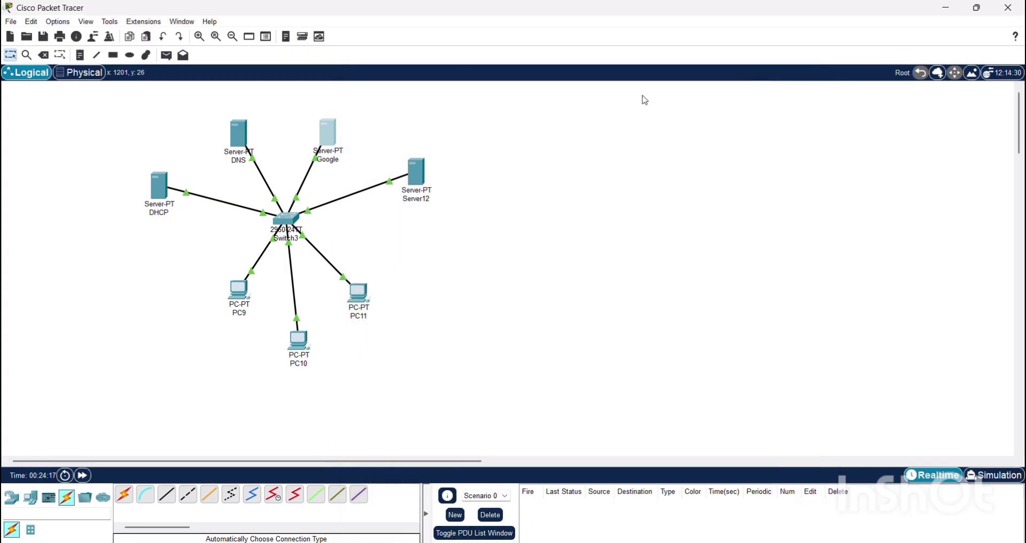
# Step: Change the display name of Server12 to Yahoo and close its configuration window
pyautogui.click(415, 174)
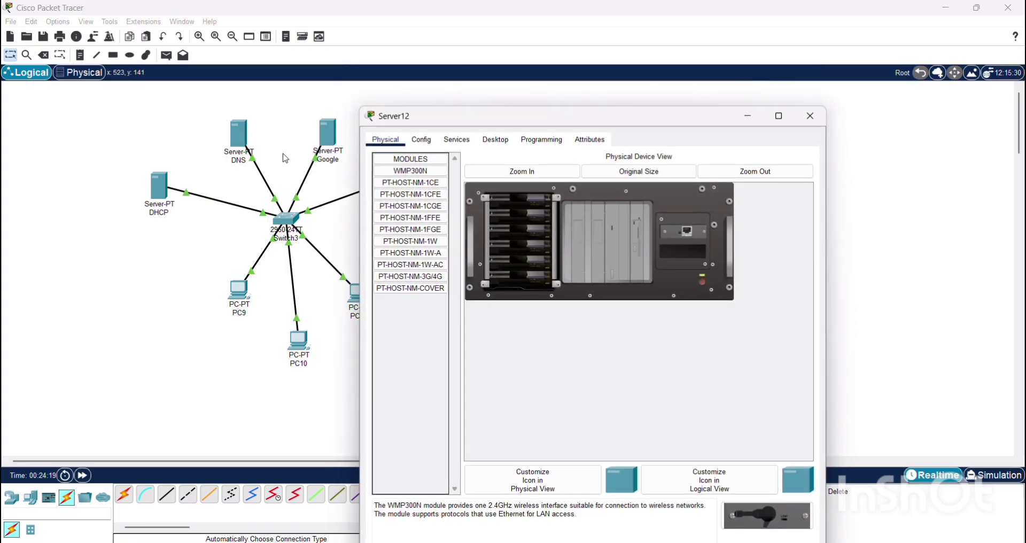
pyautogui.click(421, 140)
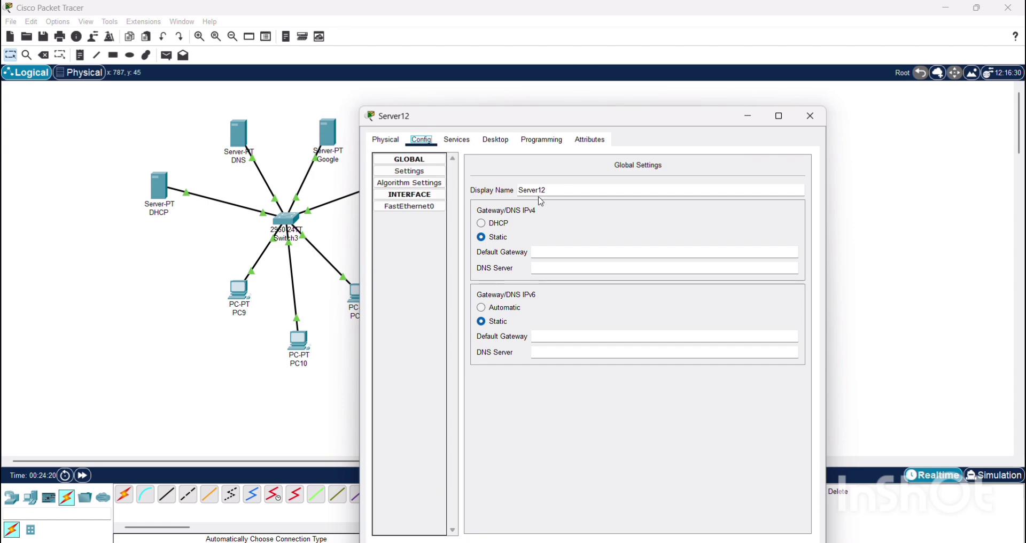
pyautogui.doubleClick(561, 188)
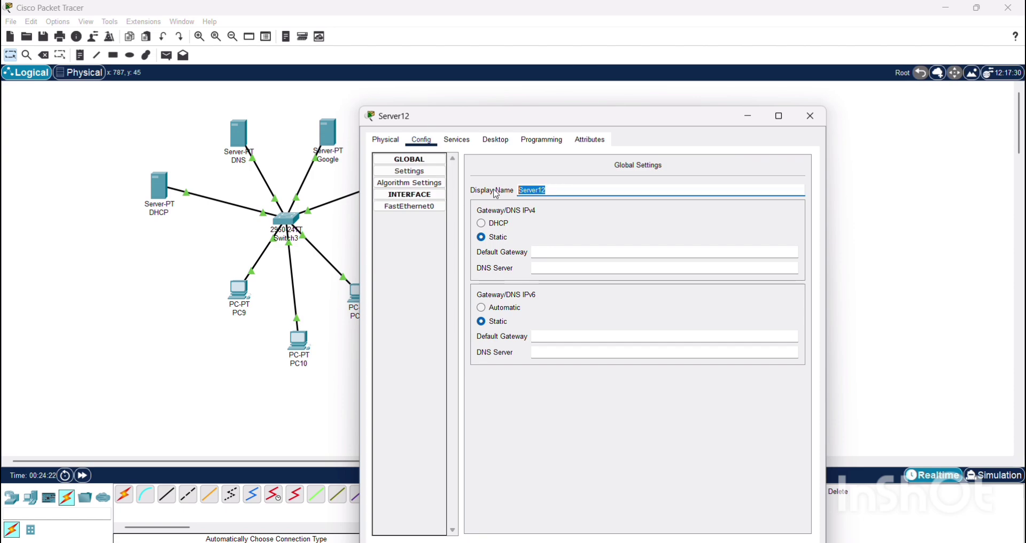
pyautogui.write('Yahoo')
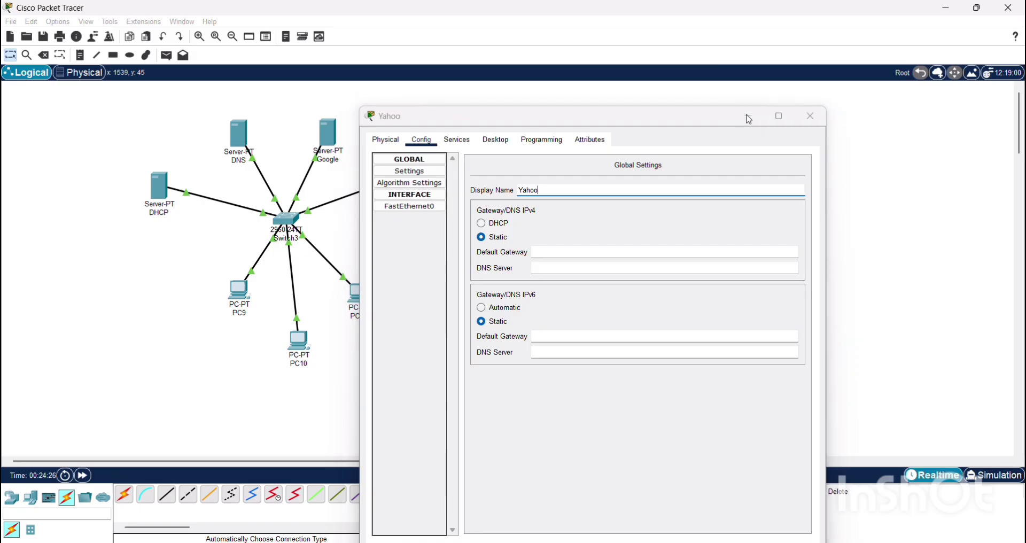
pyautogui.click(810, 116)
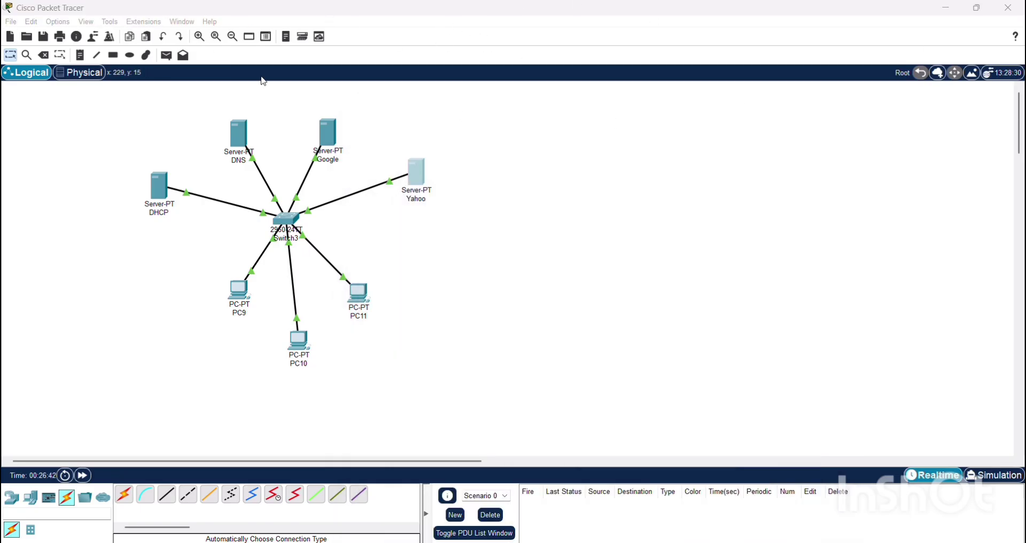
# Step: Assign the Google server the static IPv4 address 192.168.1.1 and put its window away
pyautogui.click(330, 145)
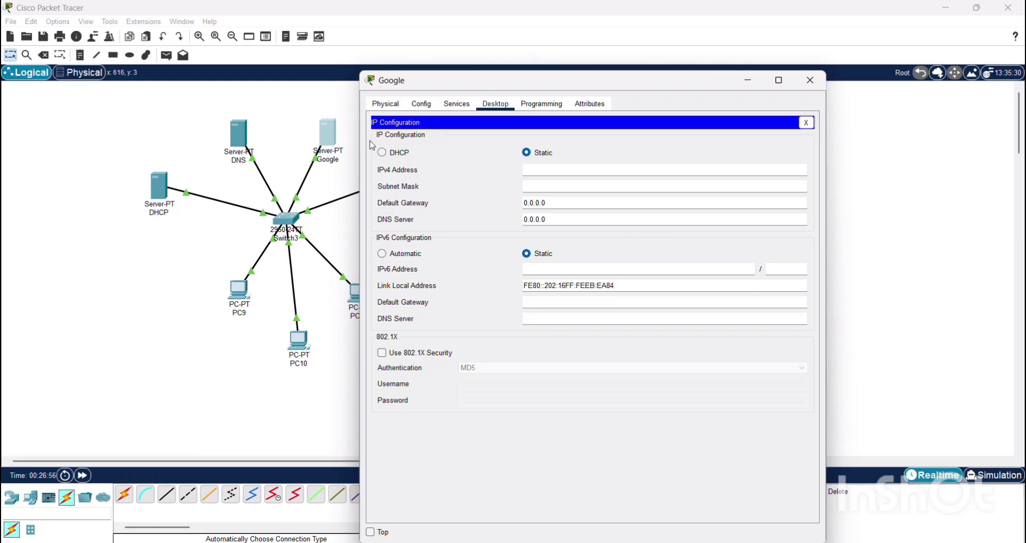
pyautogui.click(457, 104)
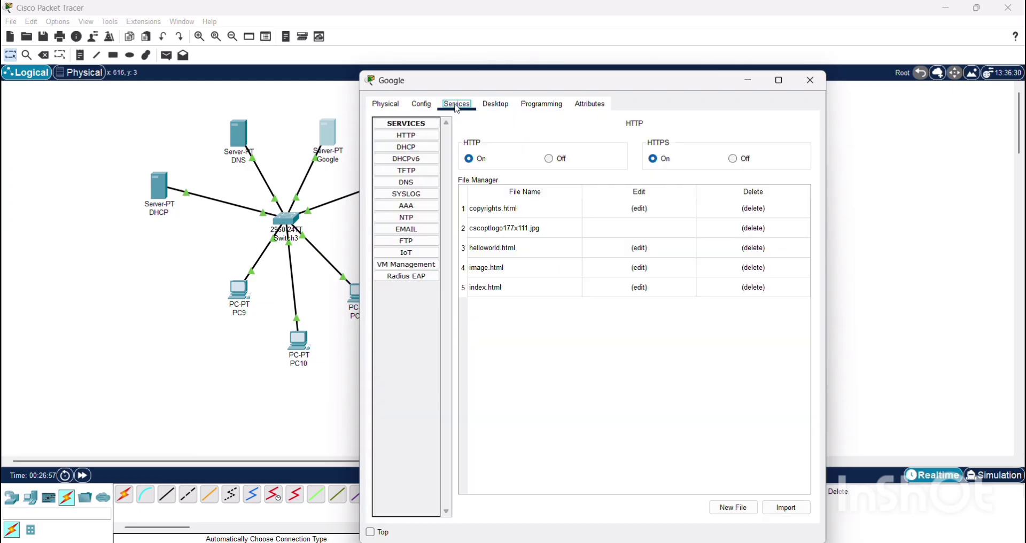
pyautogui.click(496, 101)
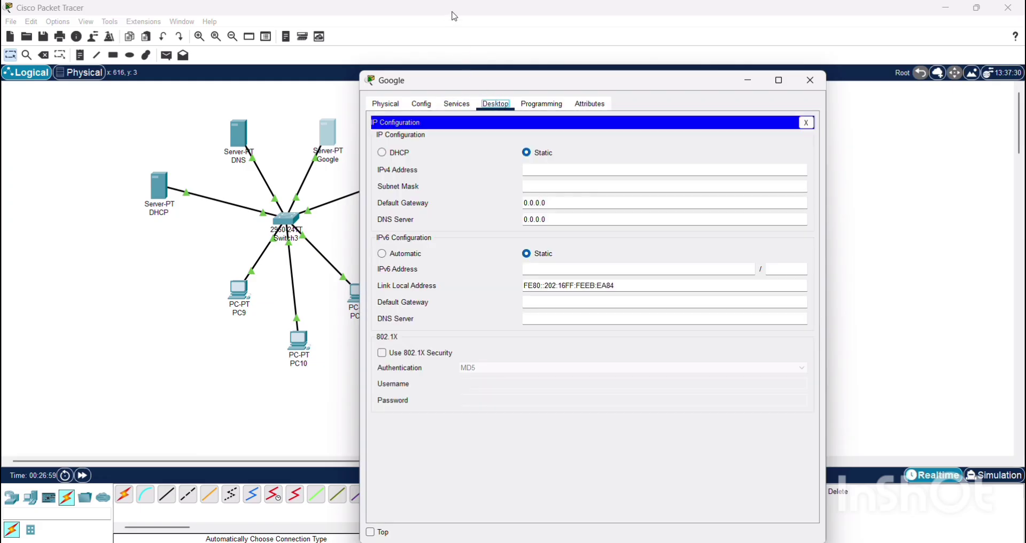
pyautogui.click(438, 27)
pyautogui.click(556, 170)
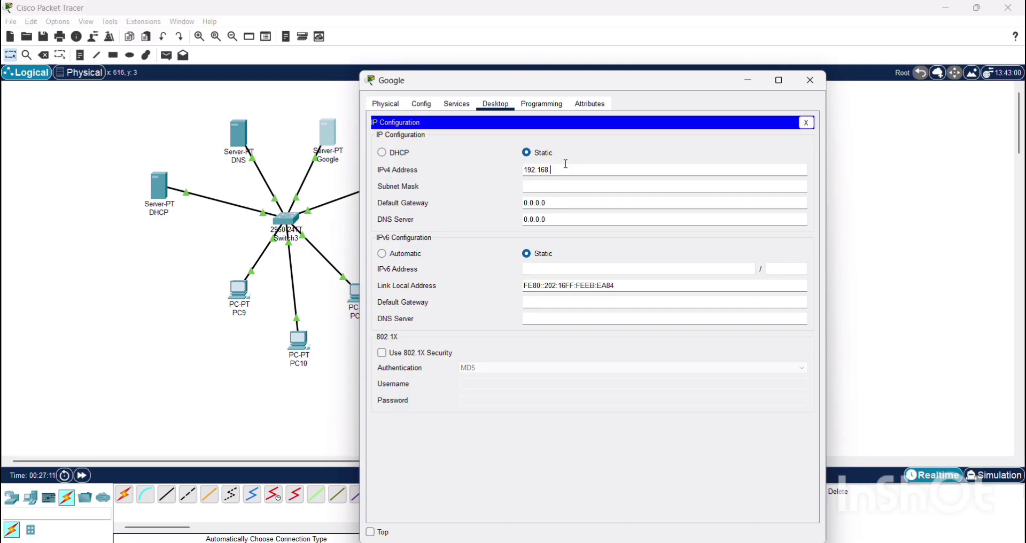
pyautogui.write('192.168.1.1')
pyautogui.hotkey('ctrl', 'a')
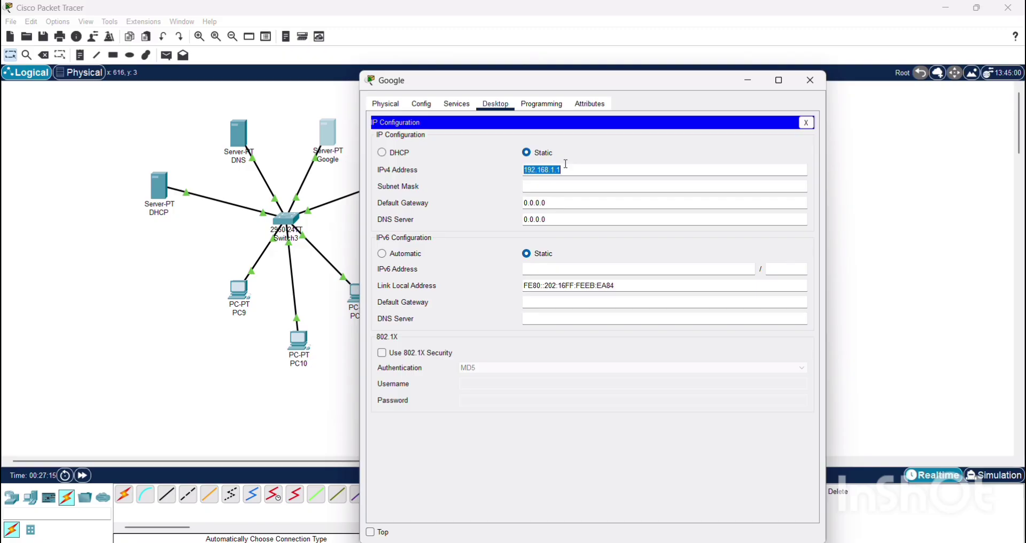
pyautogui.click(756, 81)
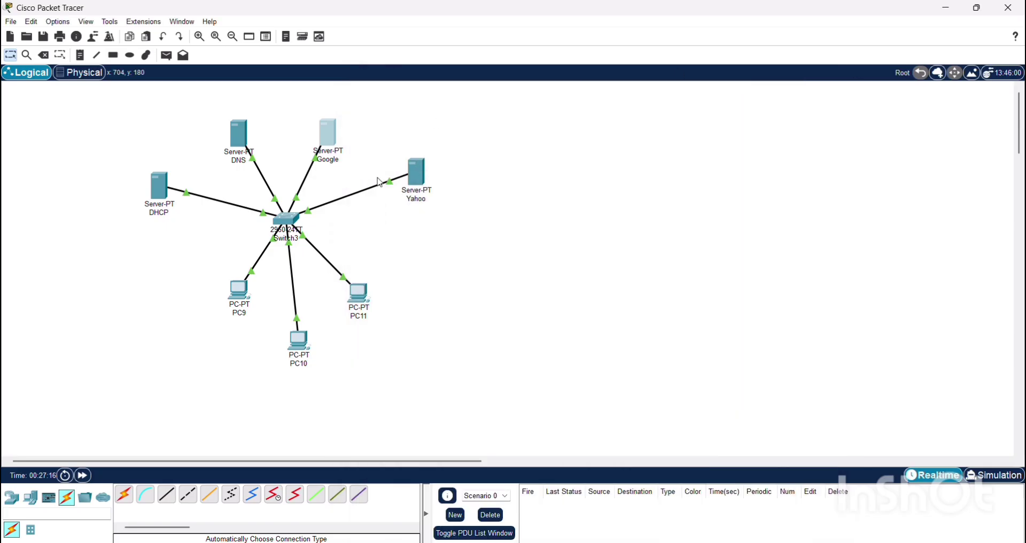
# Step: Assign the Yahoo server the static IPv4 address 192.168.1.2 and put its window away
pyautogui.click(412, 196)
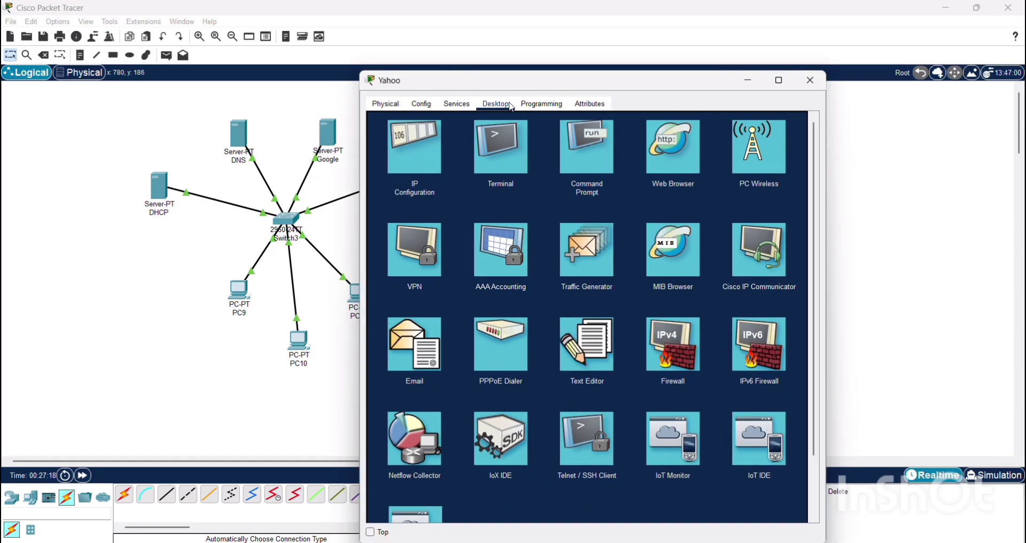
pyautogui.click(496, 107)
pyautogui.click(418, 166)
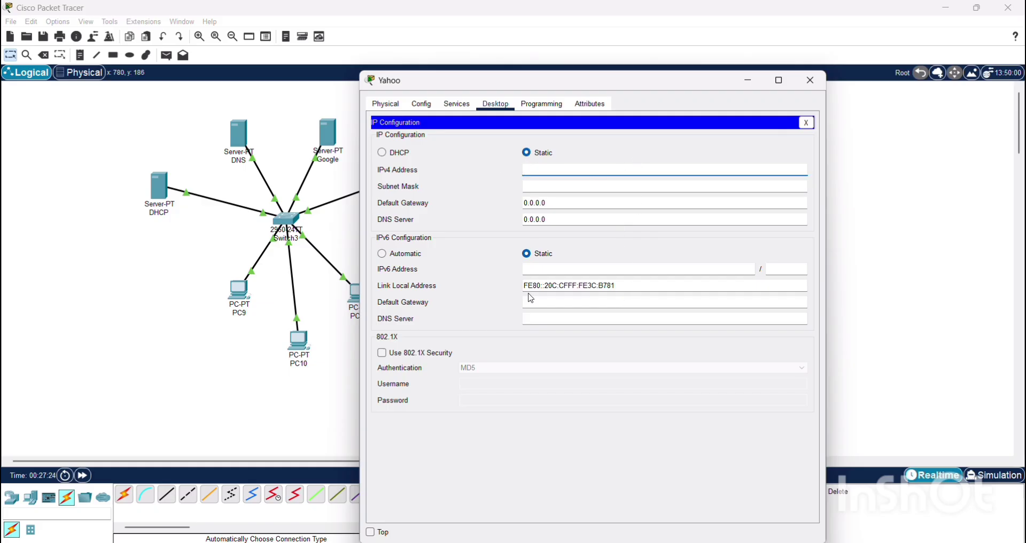
pyautogui.write('192.168.1.2')
pyautogui.click(747, 80)
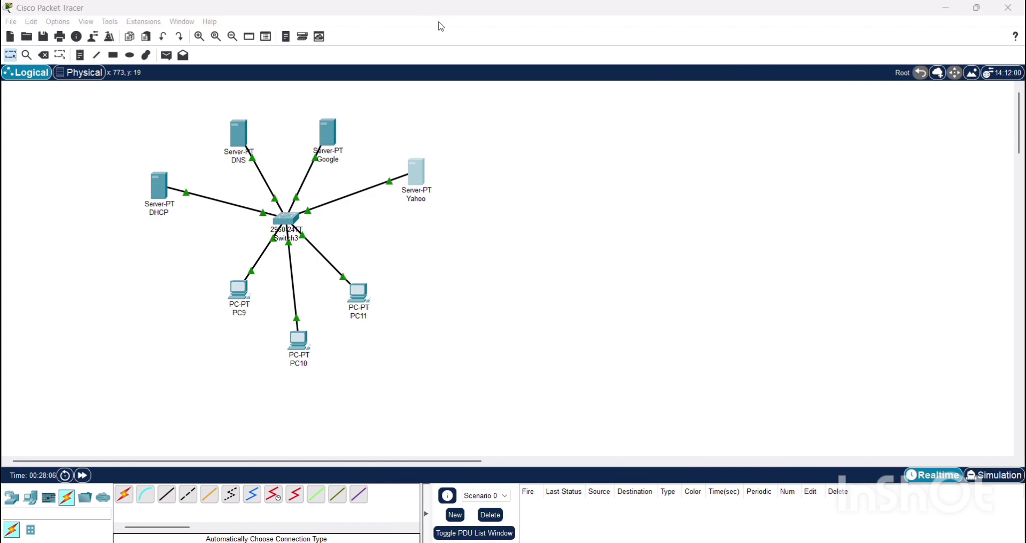
# Step: Assign the DHCP server a static IPv4 address in the 192.168.1 range and put its window away
pyautogui.click(162, 202)
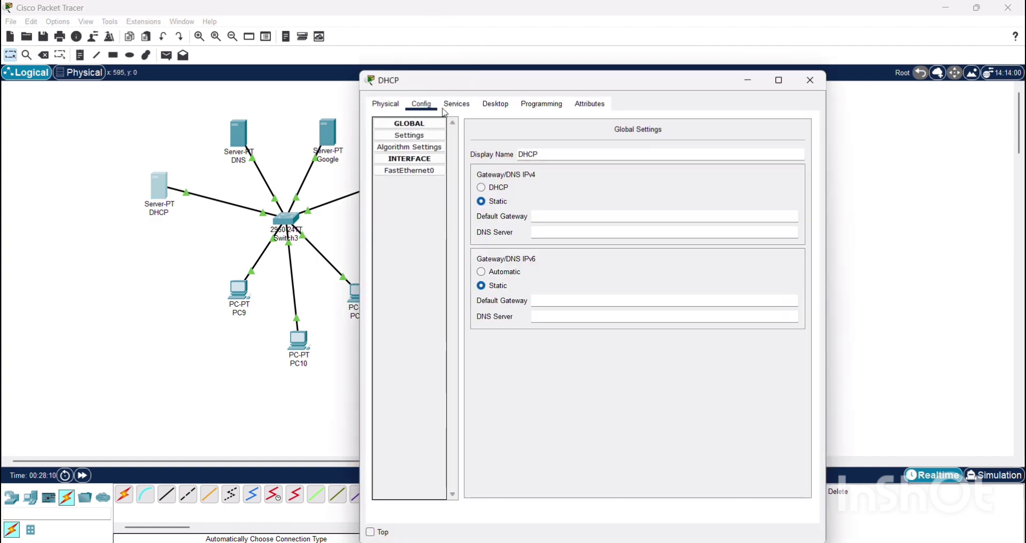
pyautogui.click(456, 104)
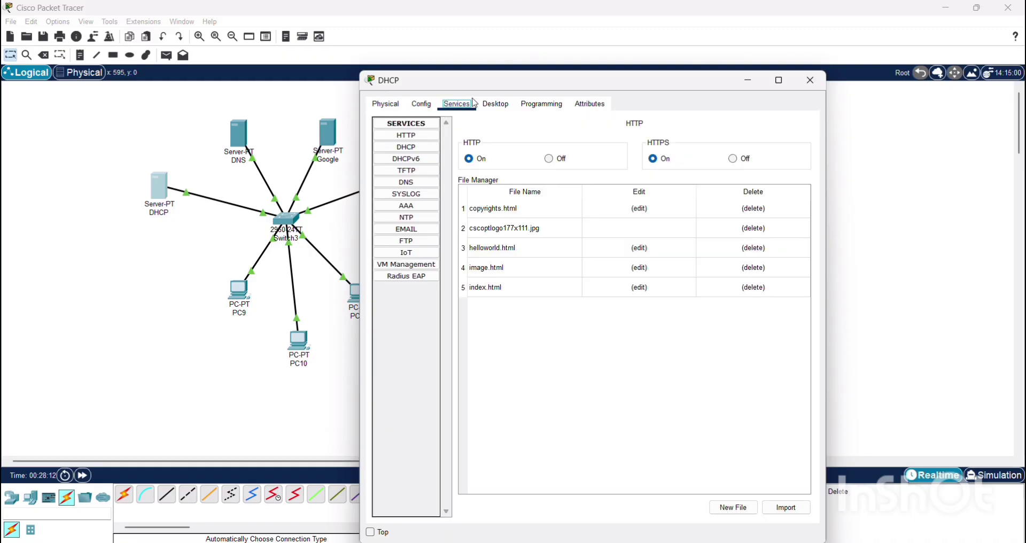
pyautogui.click(504, 103)
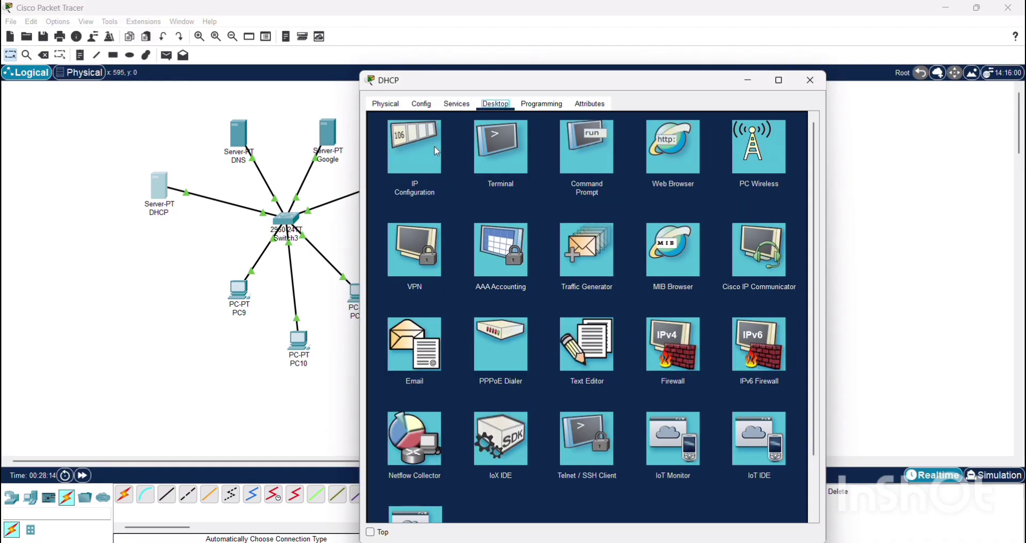
pyautogui.click(436, 152)
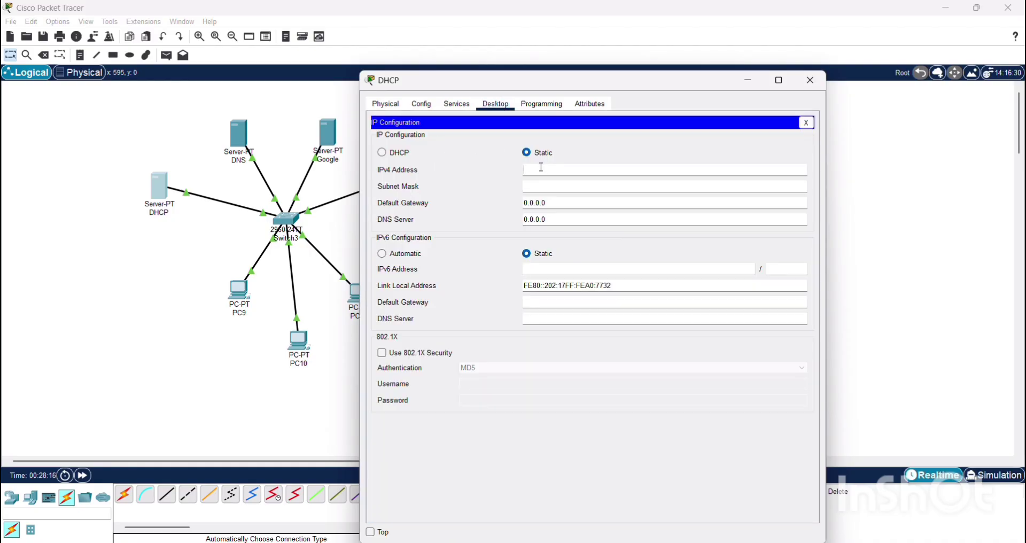
pyautogui.click(438, 27)
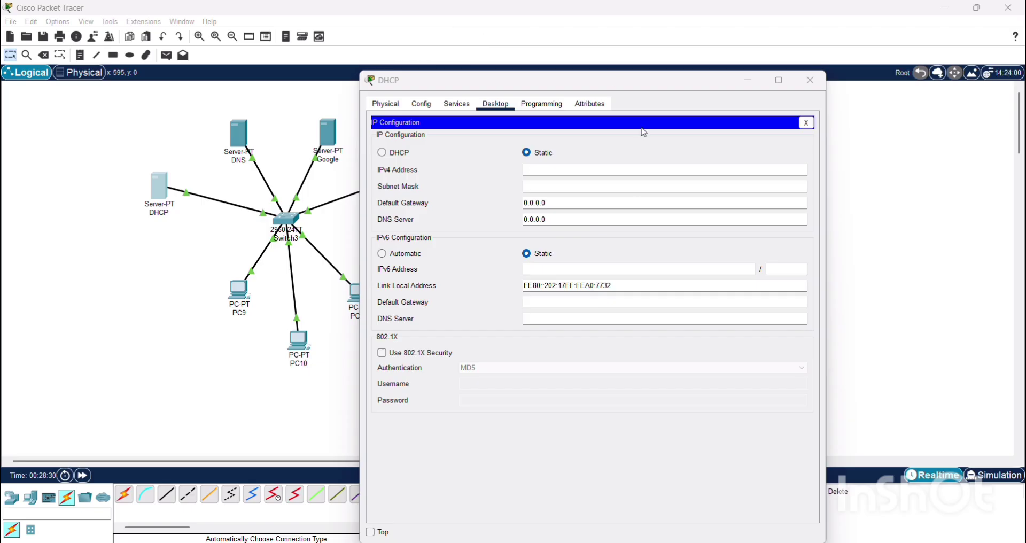
pyautogui.click(543, 166)
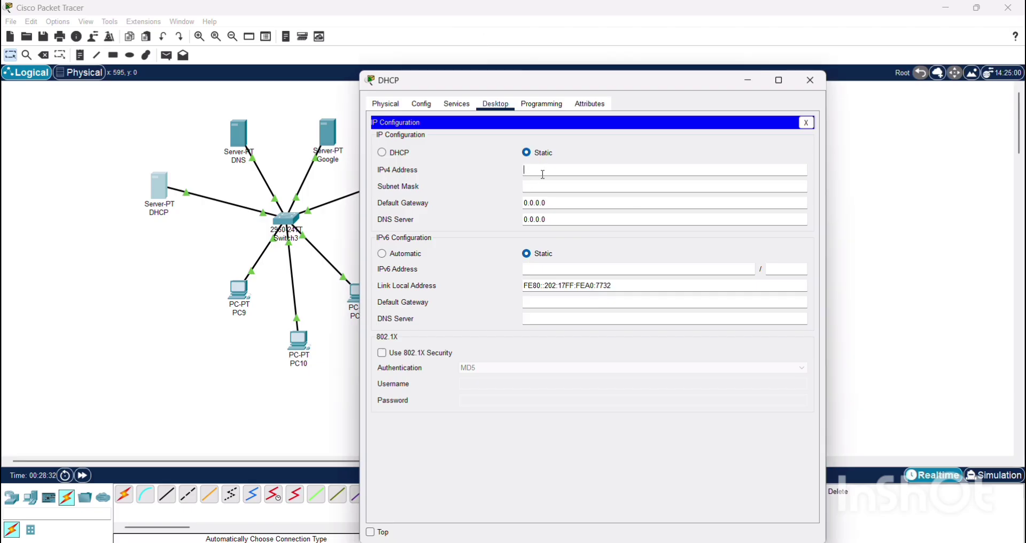
pyautogui.write('192.168.1.1')
pyautogui.click(751, 80)
# Step: Assign the DNS server the static IPv4 address 192.168.1.3 and put its window away
pyautogui.click(239, 134)
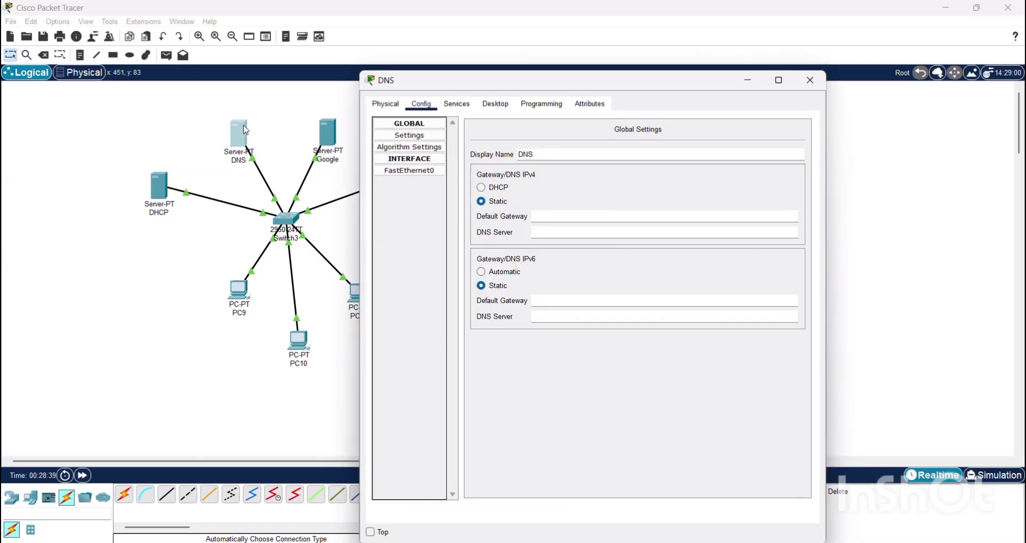
pyautogui.click(495, 105)
pyautogui.click(415, 149)
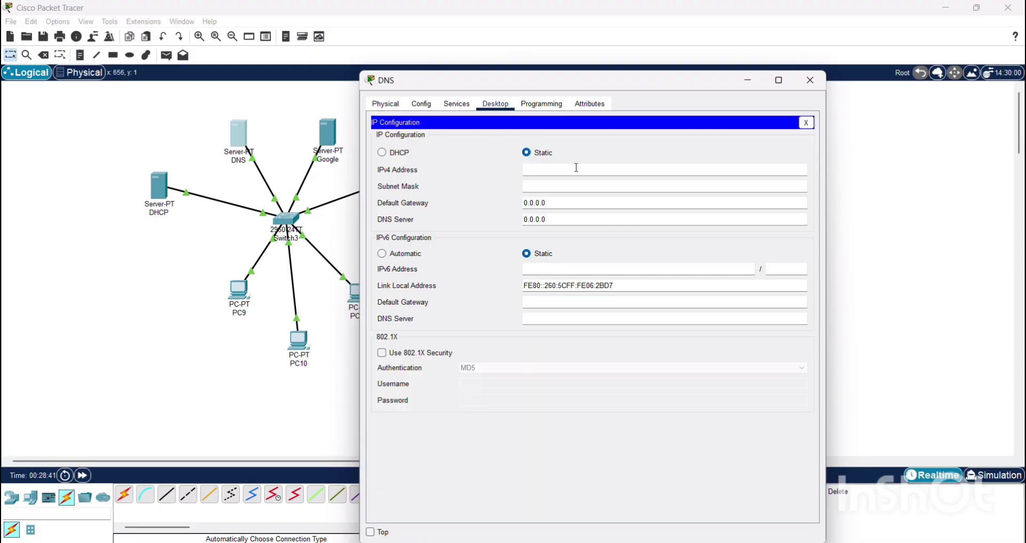
pyautogui.write('192.168.1.1')
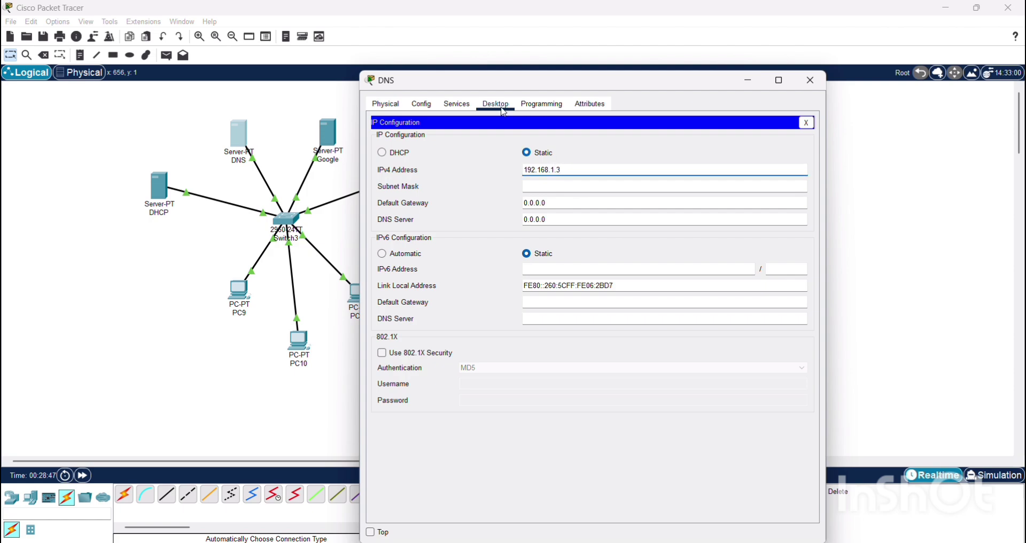
pyautogui.click(747, 81)
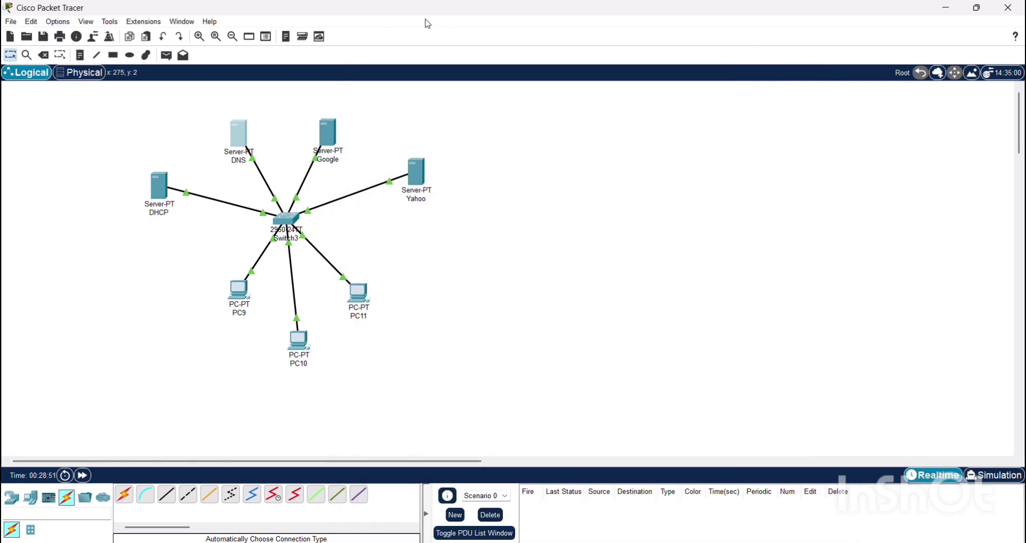
# Step: Change the DNS server's static IPv4 address to 192.168.1.4 and check the DHCP server's IP configuration
pyautogui.click(239, 153)
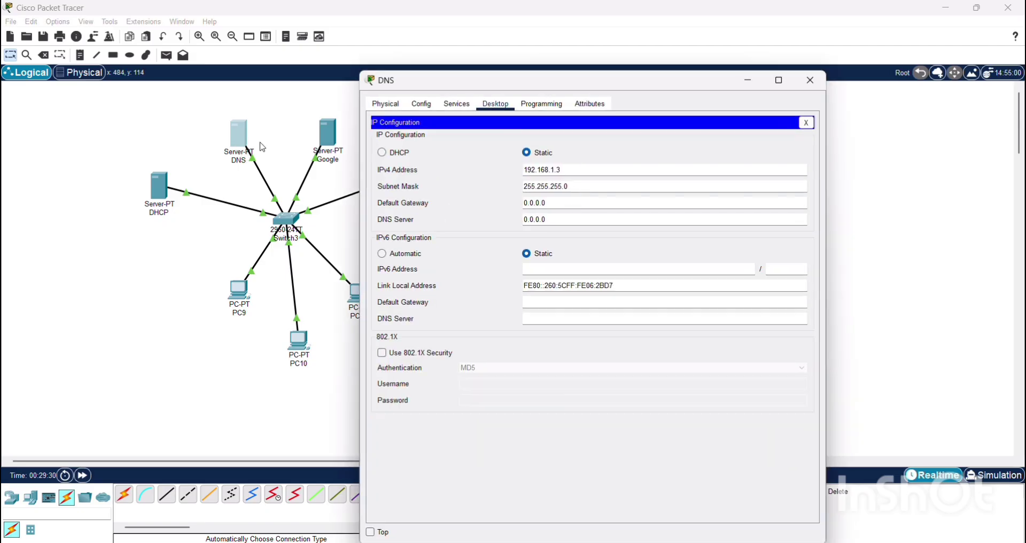
pyautogui.click(575, 168)
pyautogui.click(747, 81)
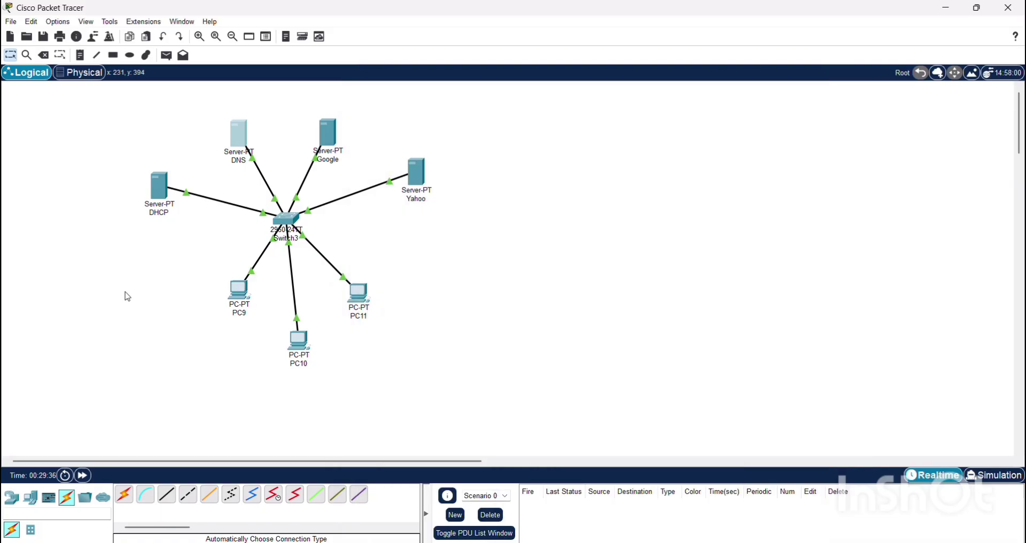
pyautogui.click(168, 196)
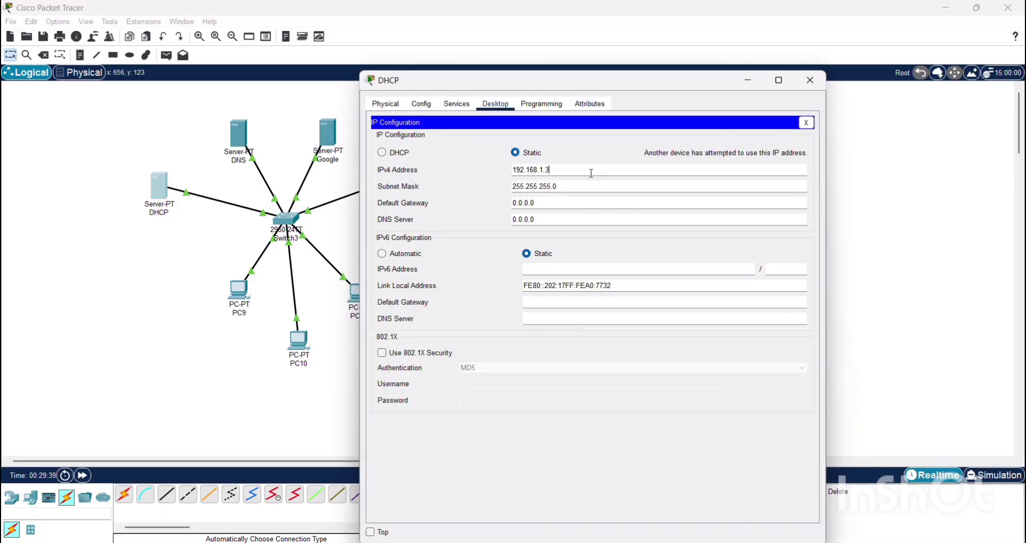
pyautogui.click(747, 80)
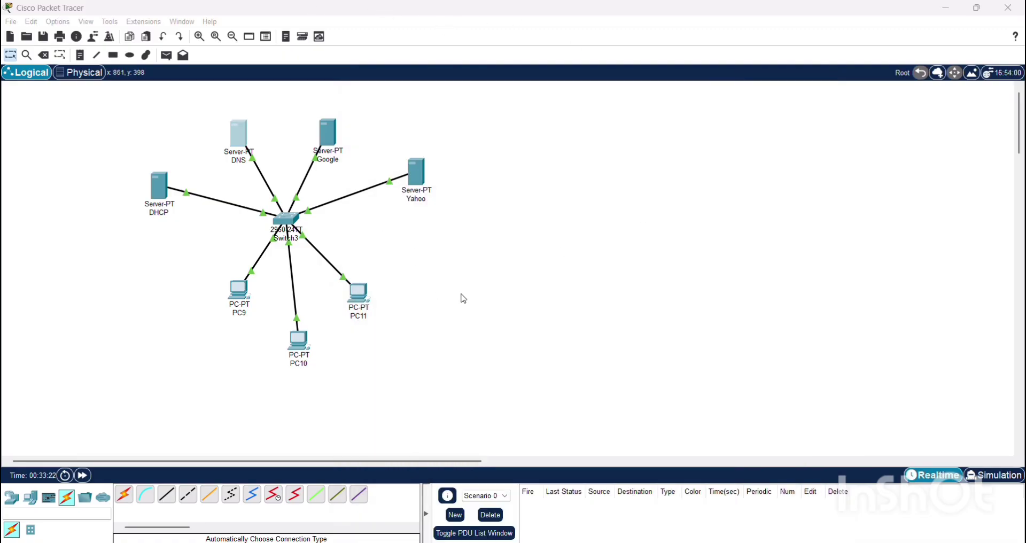
# Step: Turn off the HTTP and HTTPS services on the DHCP server
pyautogui.click(162, 202)
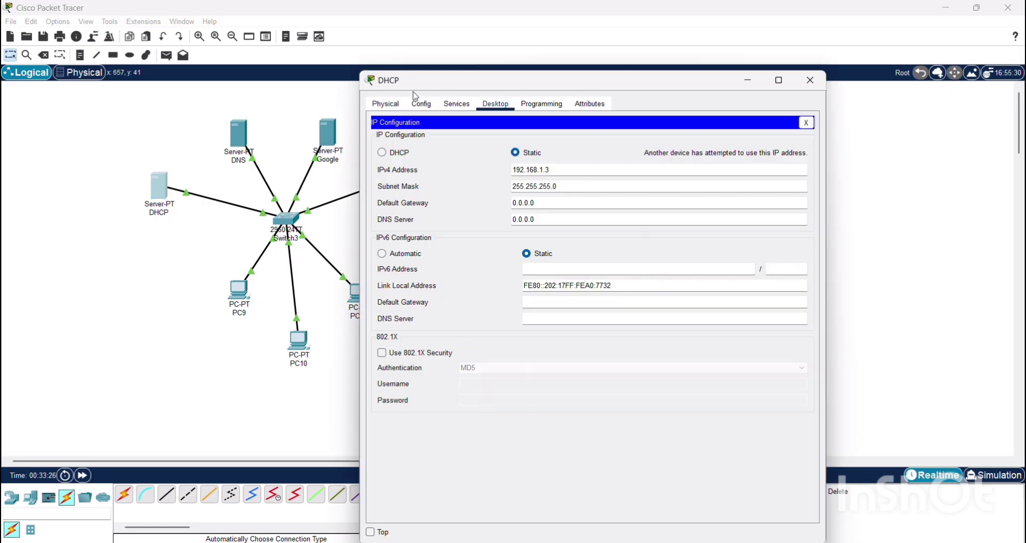
pyautogui.click(465, 107)
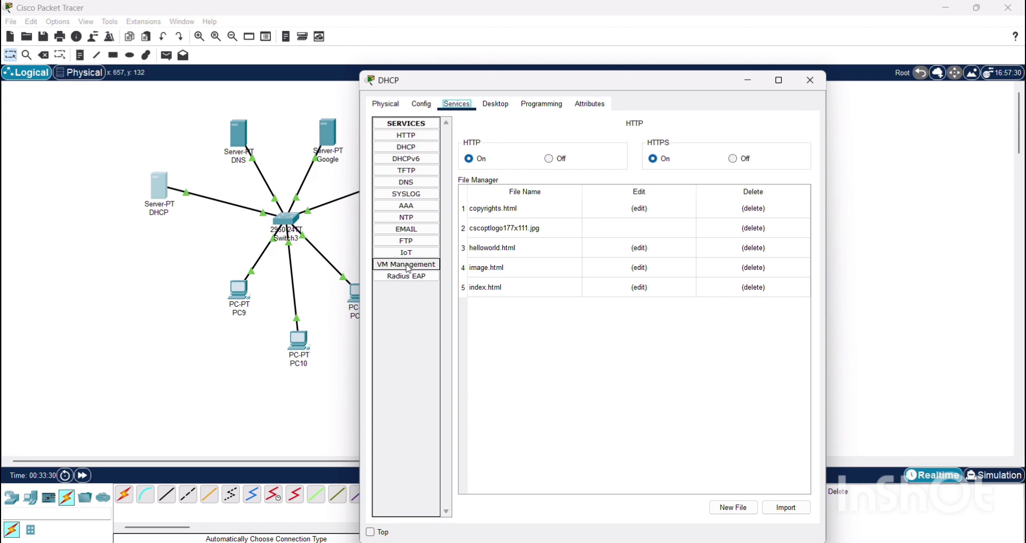
pyautogui.click(431, 135)
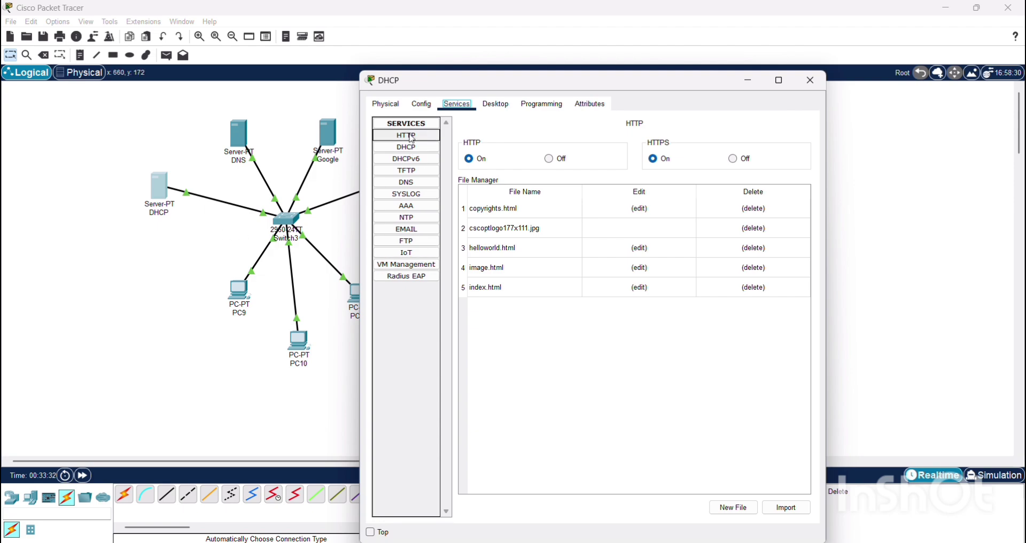
pyautogui.click(744, 159)
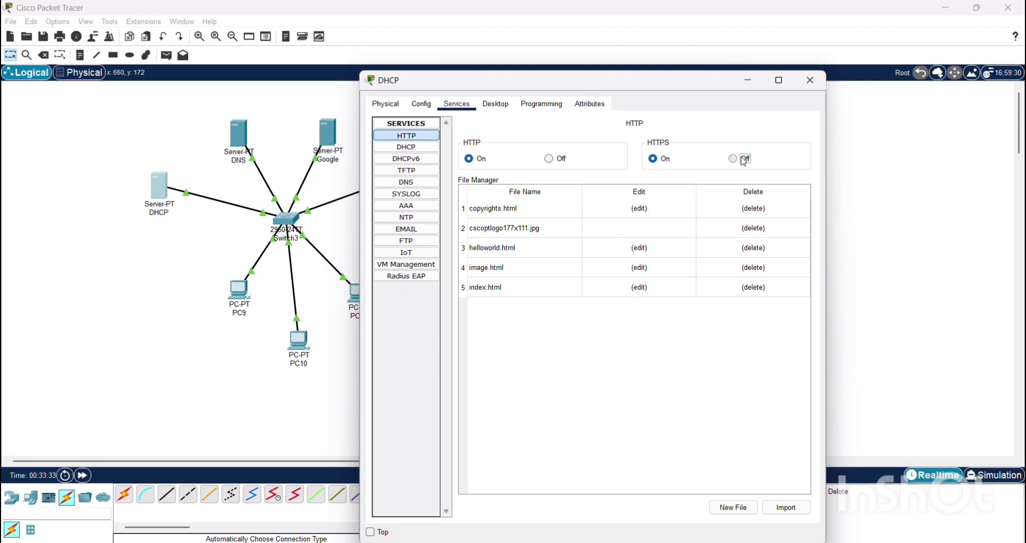
pyautogui.click(558, 159)
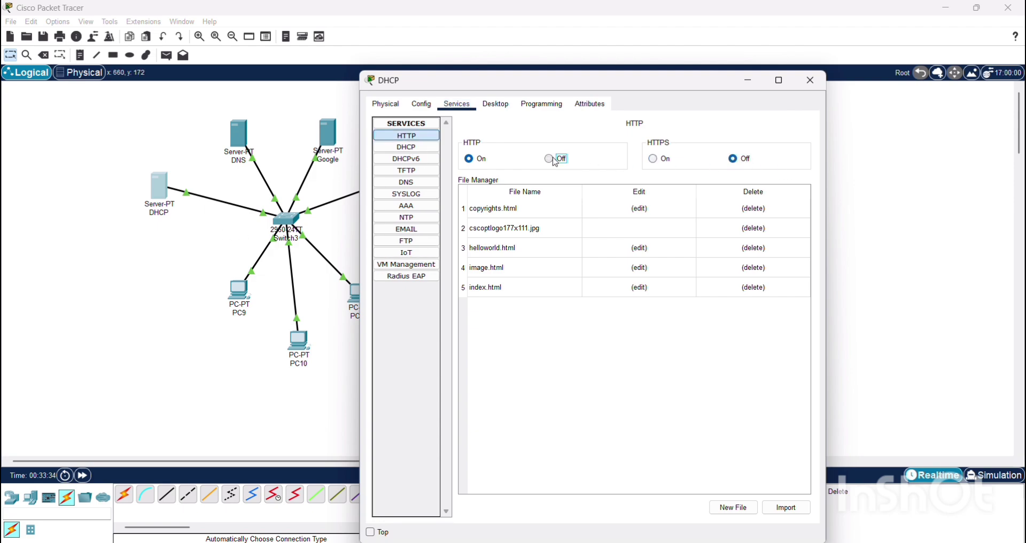
# Step: Turn off the TFTP and Syslog services on the DHCP server
pyautogui.click(419, 159)
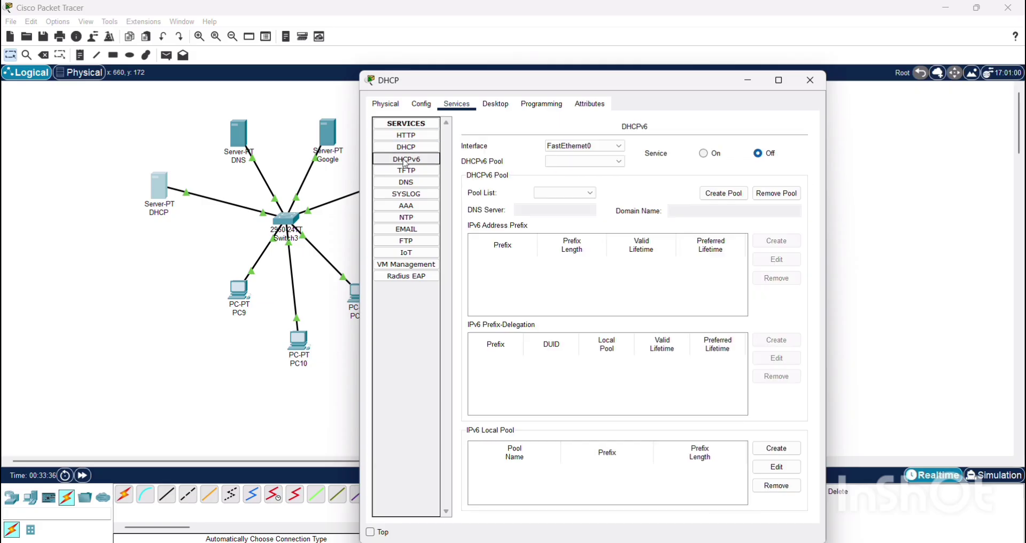
pyautogui.click(390, 171)
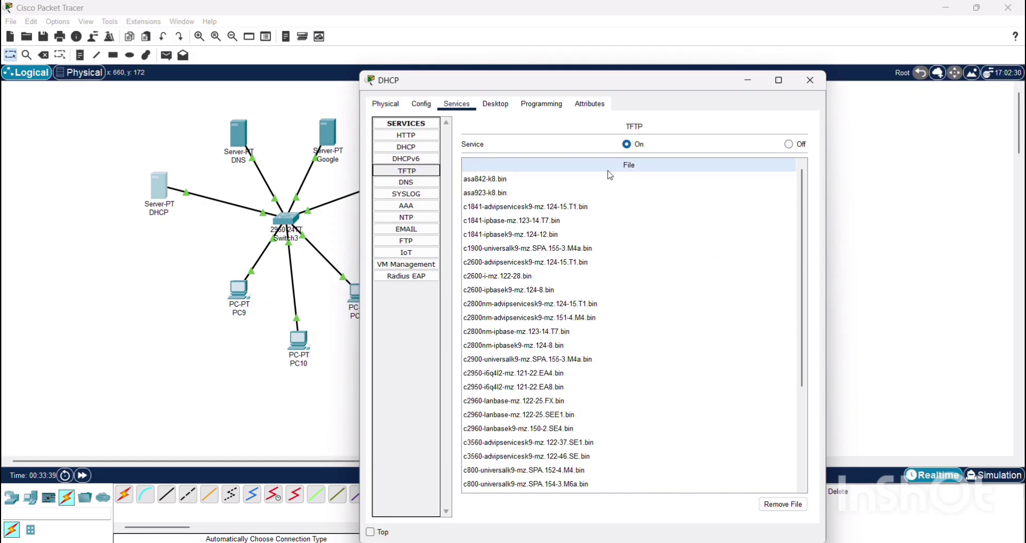
pyautogui.click(789, 145)
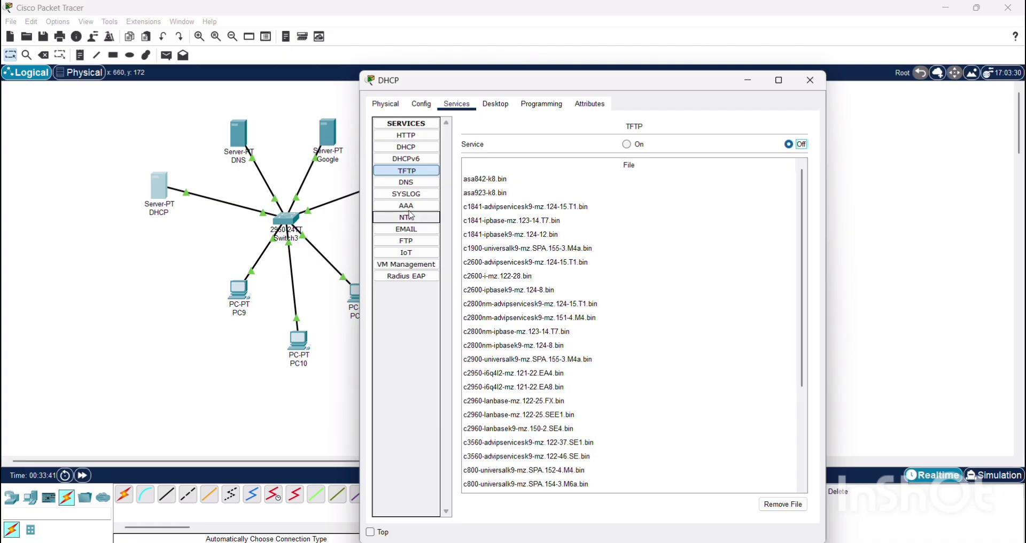
pyautogui.click(428, 182)
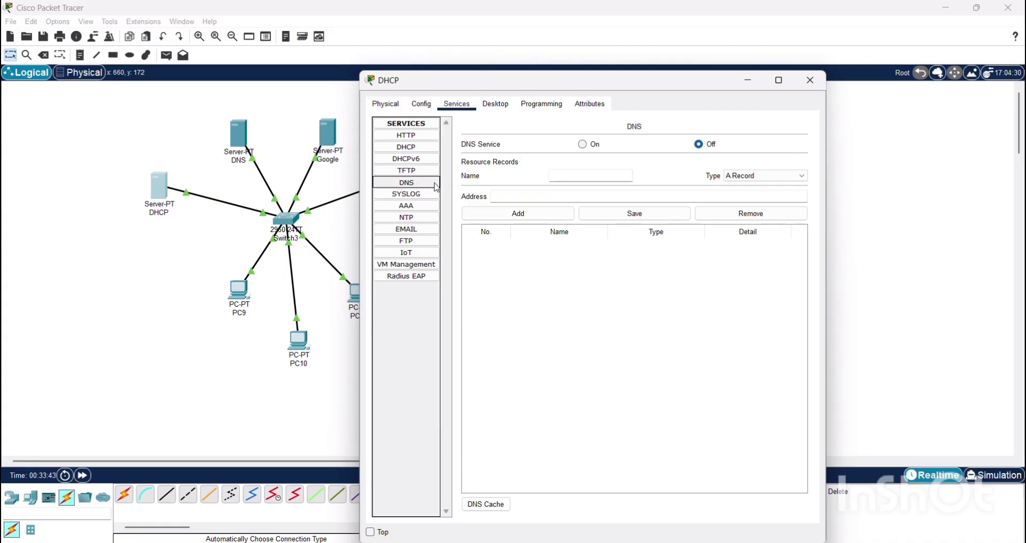
pyautogui.click(425, 198)
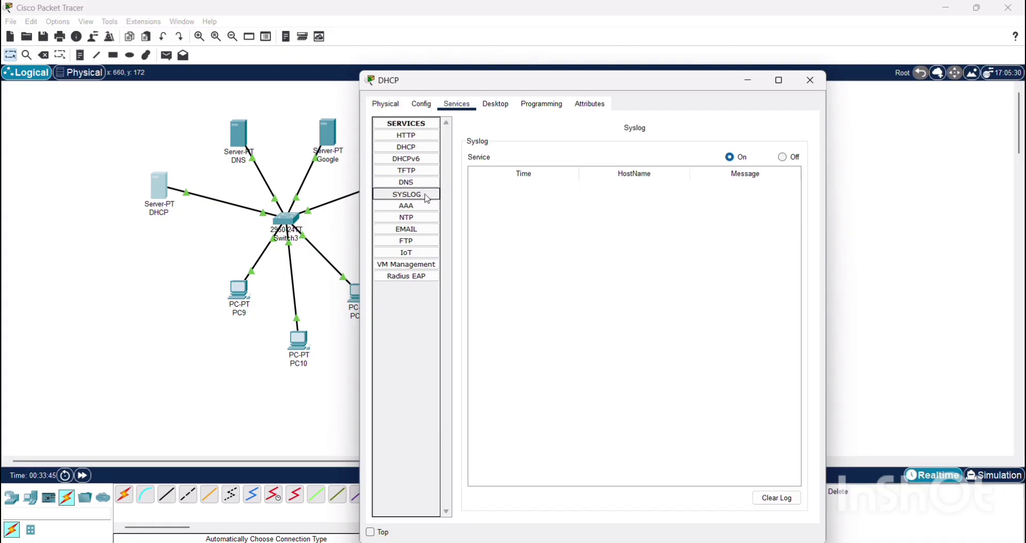
pyautogui.click(782, 157)
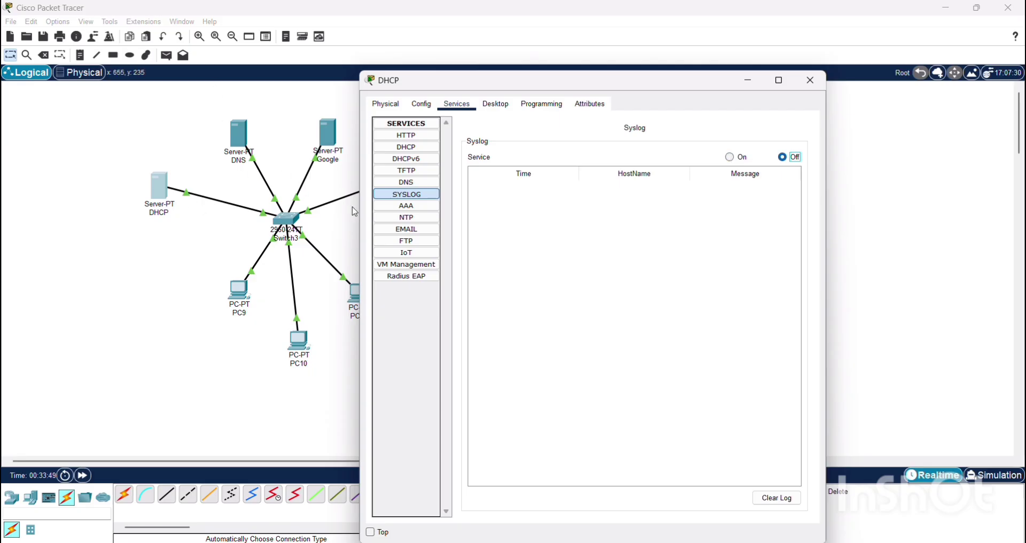
# Step: Turn off the NTP service and the SMTP and POP3 email services on the DHCP server
pyautogui.click(387, 211)
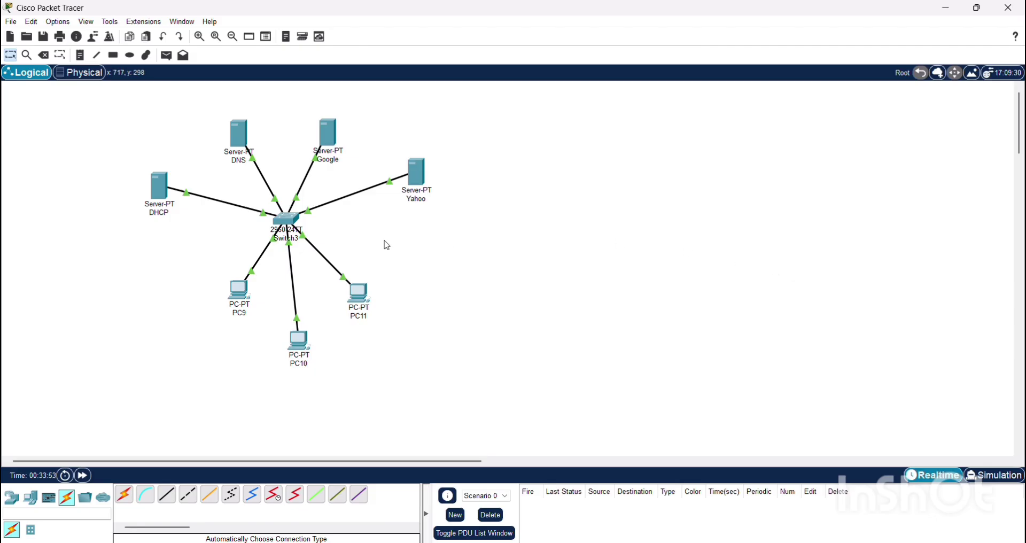
pyautogui.click(167, 199)
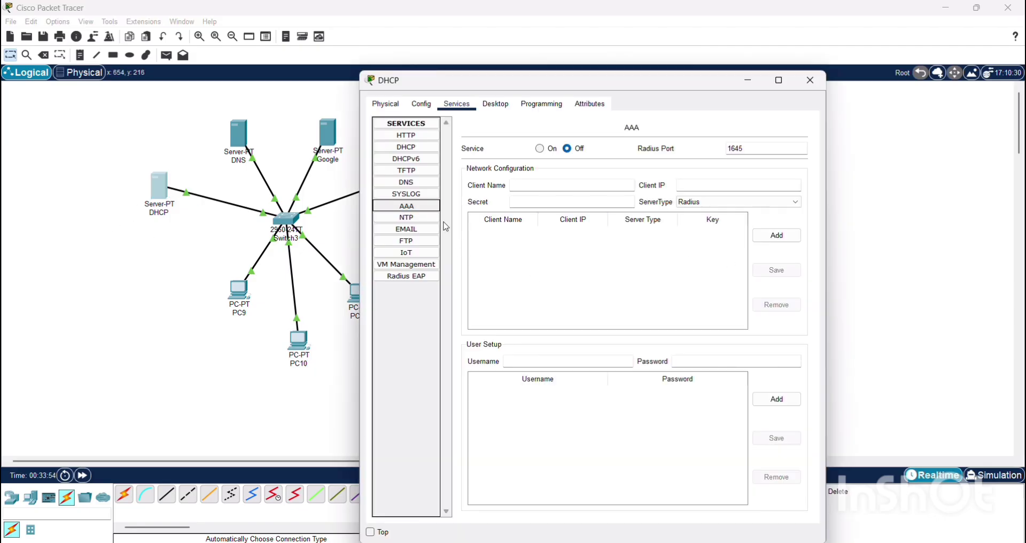
pyautogui.click(425, 218)
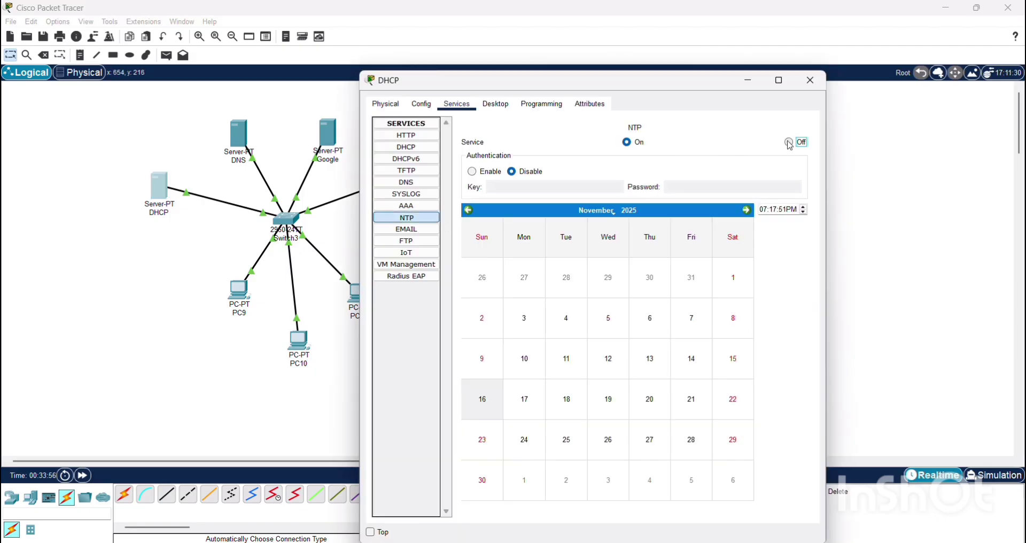
pyautogui.click(796, 142)
pyautogui.click(406, 230)
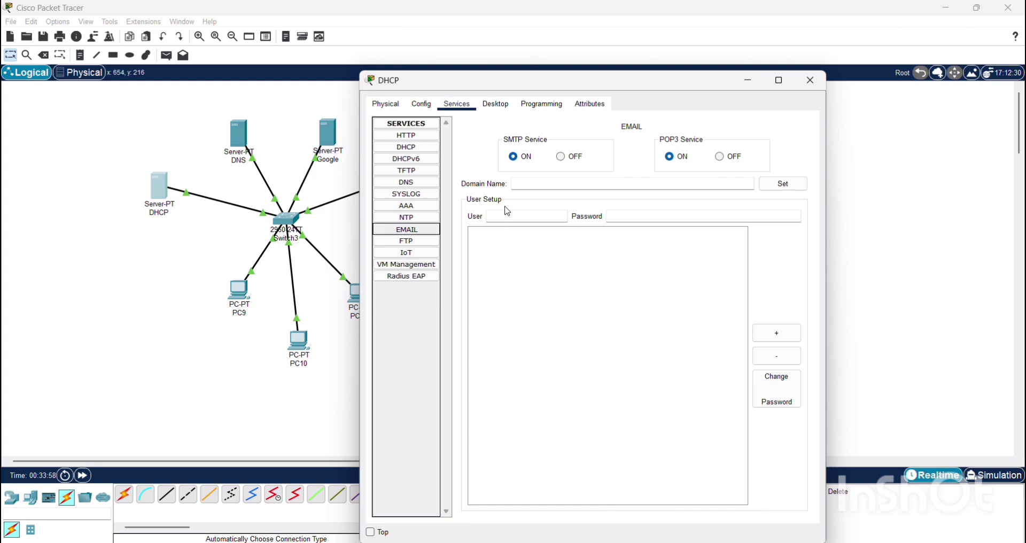
pyautogui.click(723, 158)
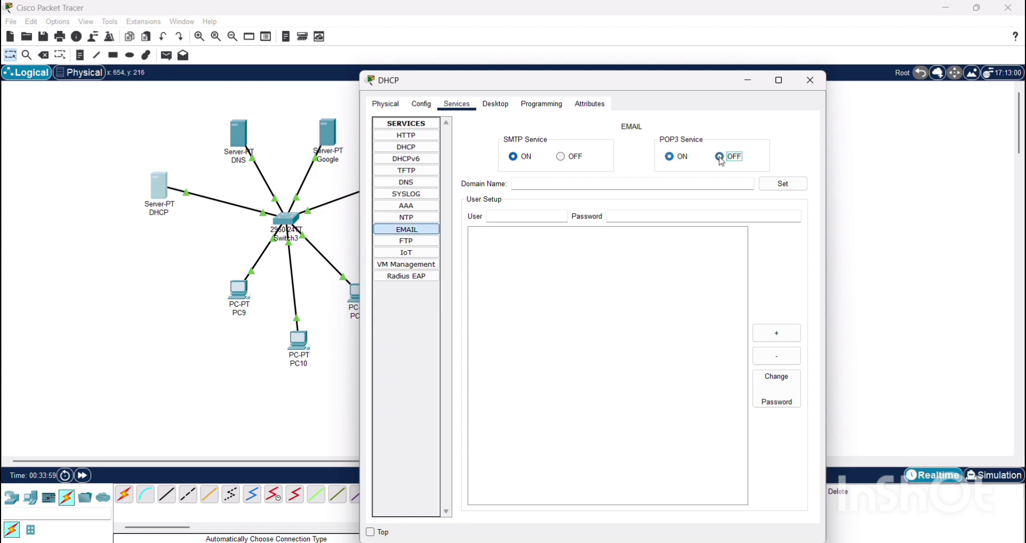
pyautogui.click(561, 158)
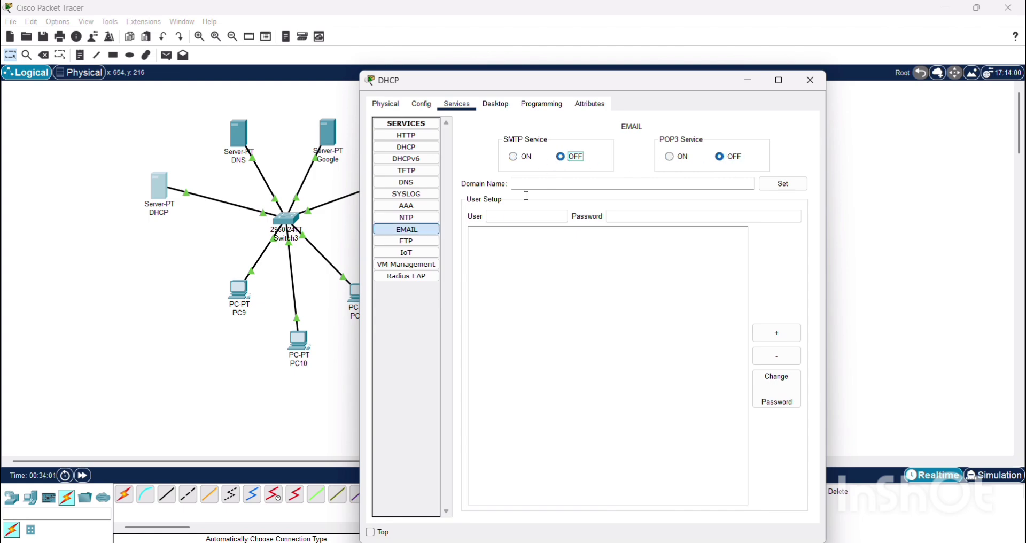
# Step: Turn off the FTP and VM Management services on the DHCP server
pyautogui.click(414, 243)
pyautogui.click(791, 146)
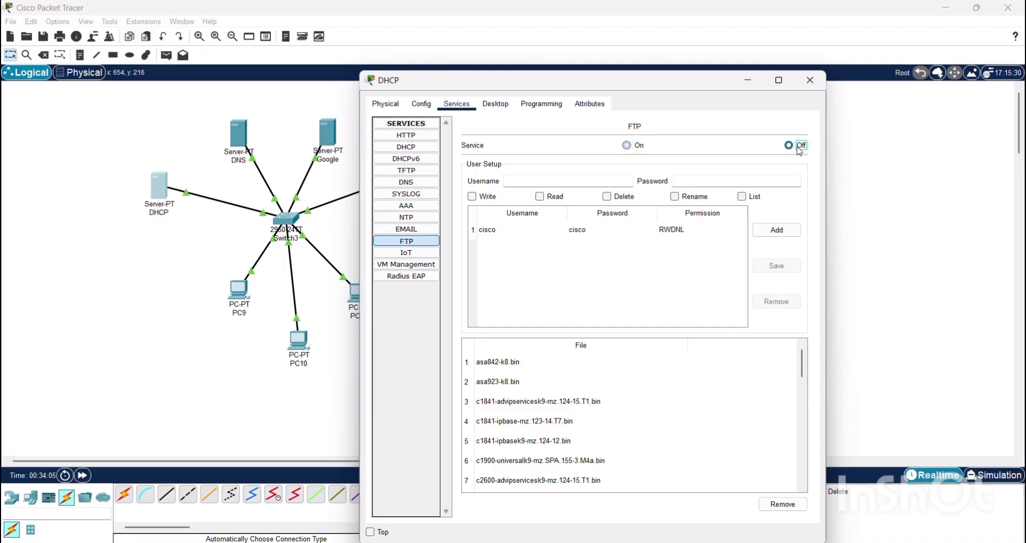
pyautogui.click(407, 253)
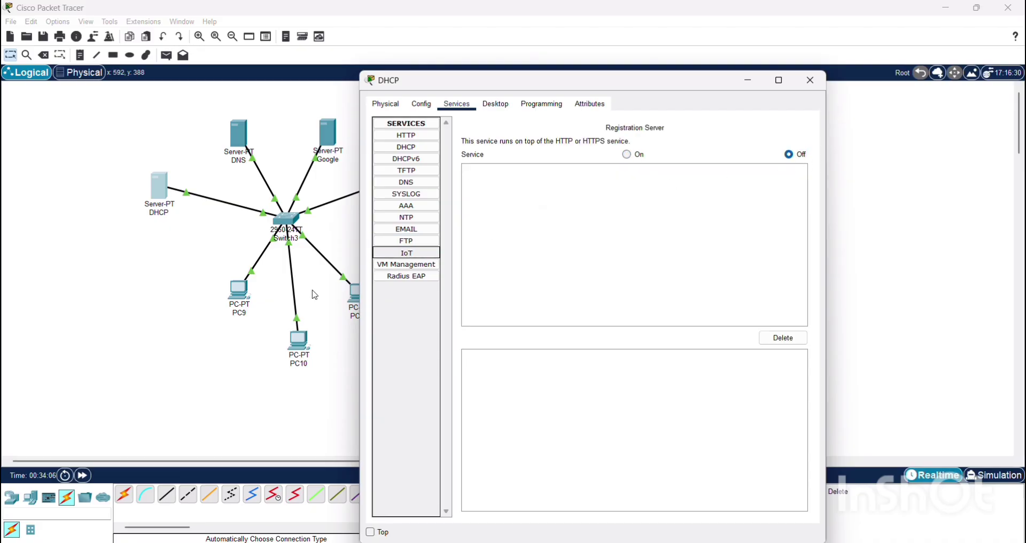
pyautogui.click(411, 265)
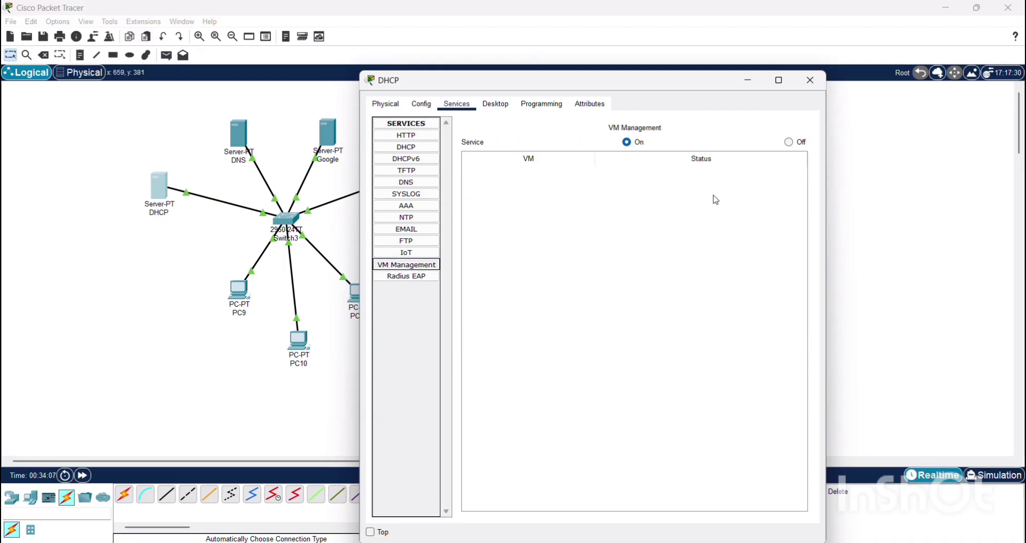
pyautogui.click(788, 142)
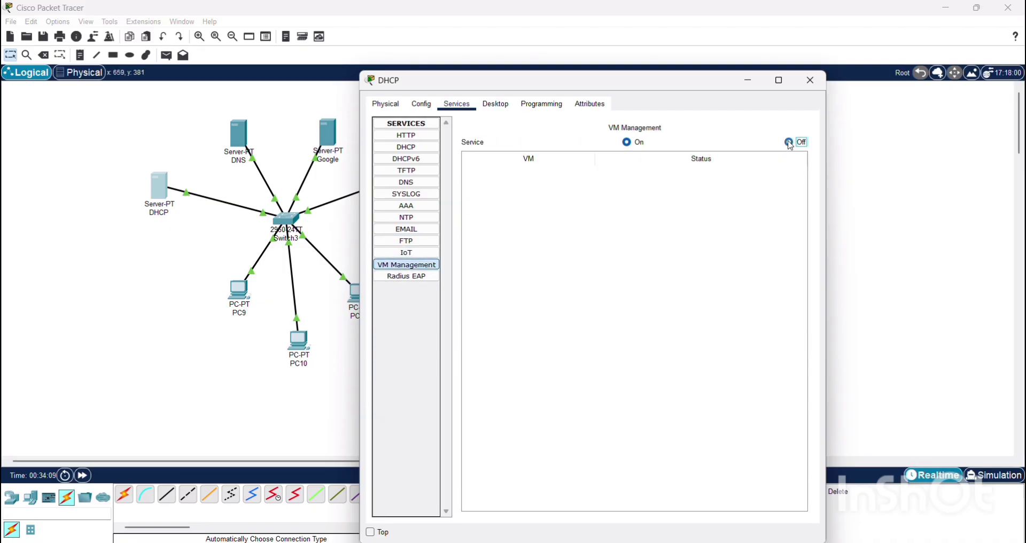
pyautogui.click(420, 276)
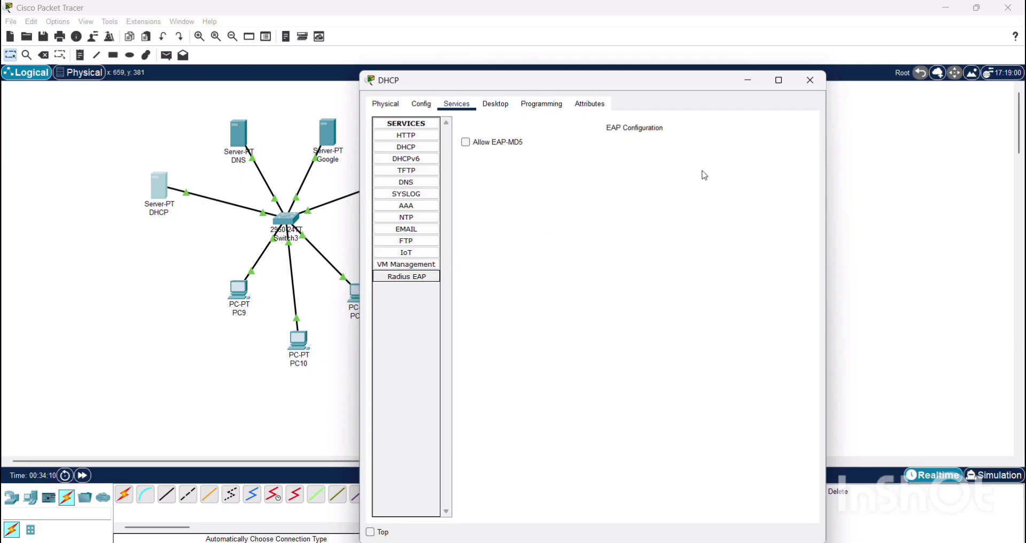
# Step: Turn on the DHCP service with DNS server 192.168.1.4 and start address 192.168.1.10, and save the serverPool settings
pyautogui.click(404, 153)
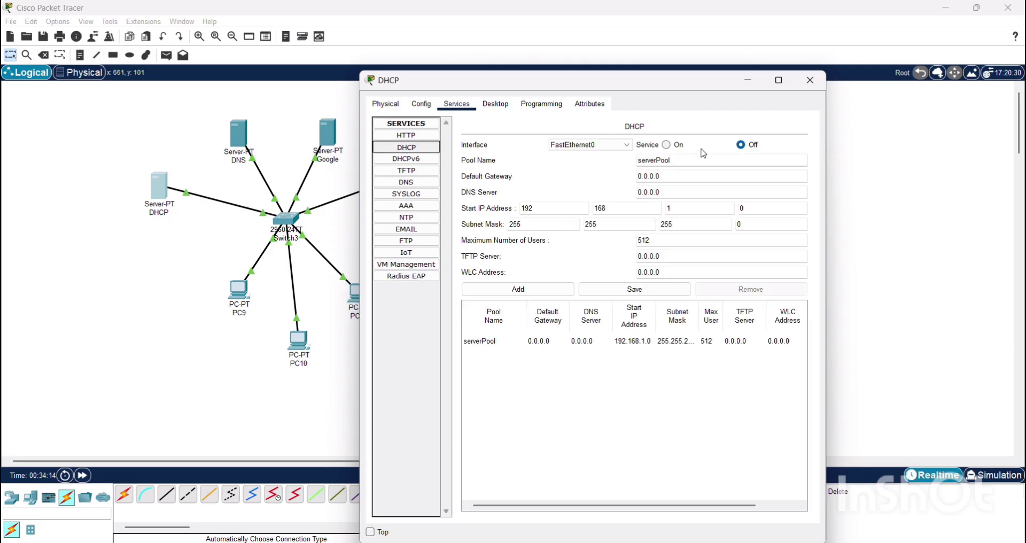
pyautogui.click(677, 145)
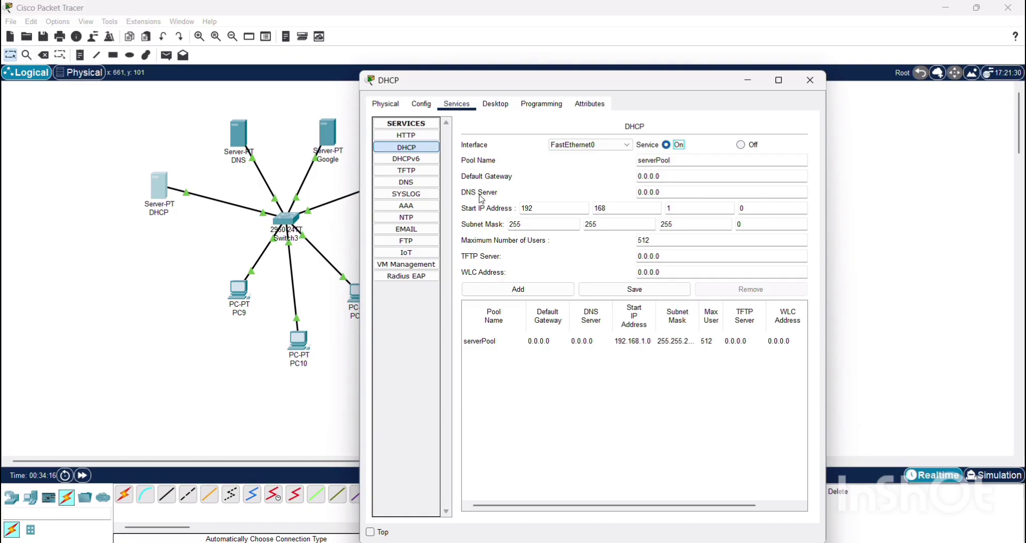
pyautogui.doubleClick(675, 193)
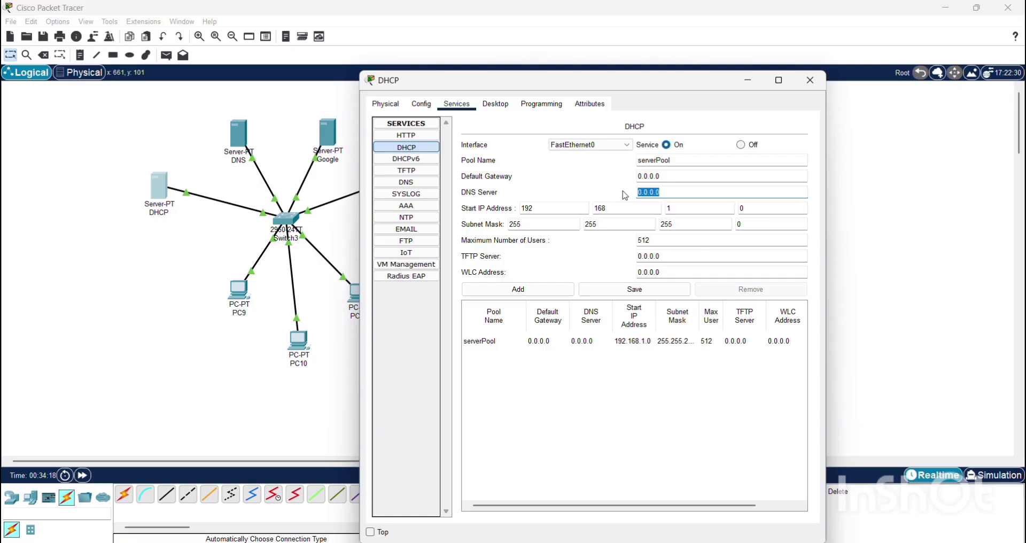
pyautogui.write('192.168.1.4')
pyautogui.click(749, 210)
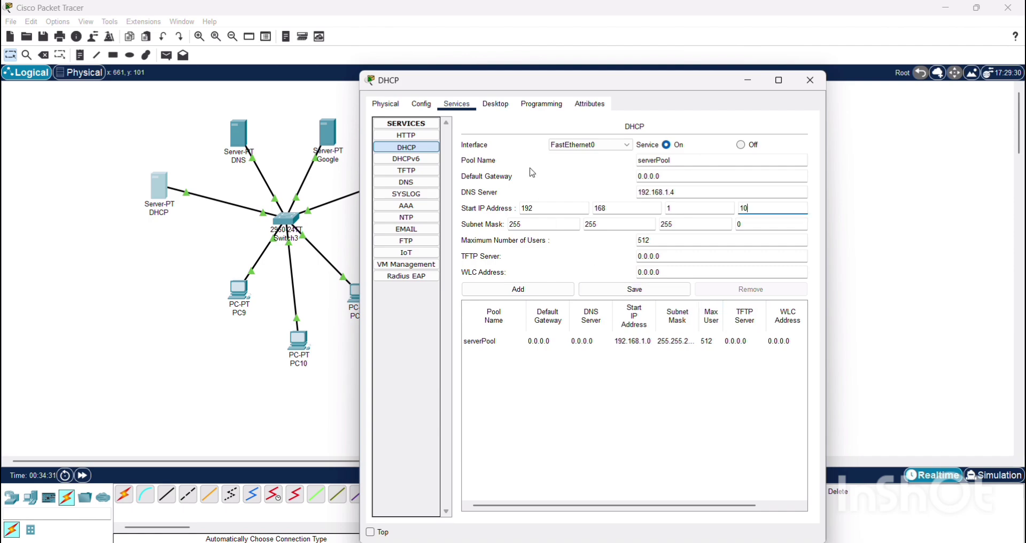
pyautogui.click(623, 290)
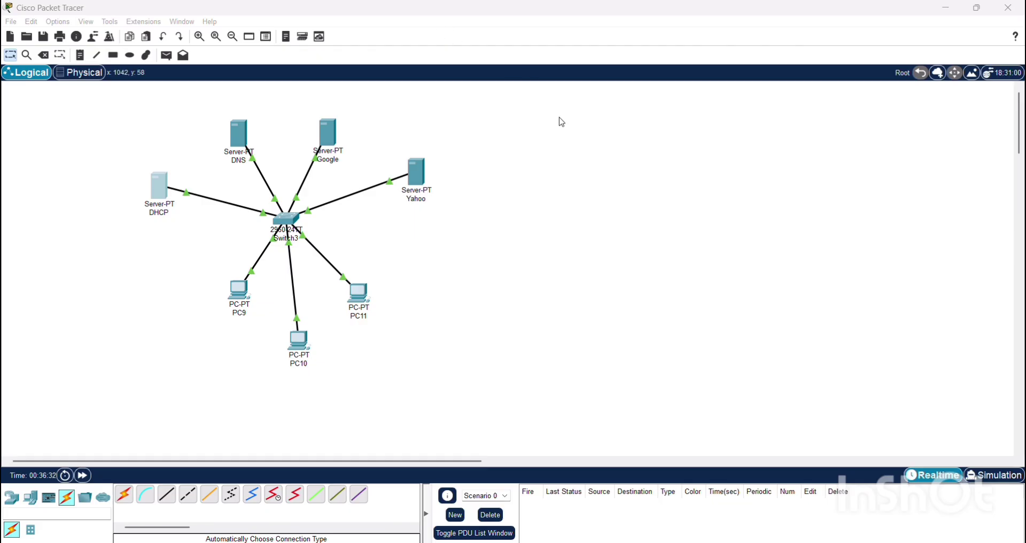
# Step: Turn off the HTTP and HTTPS services on the DNS server
pyautogui.click(240, 141)
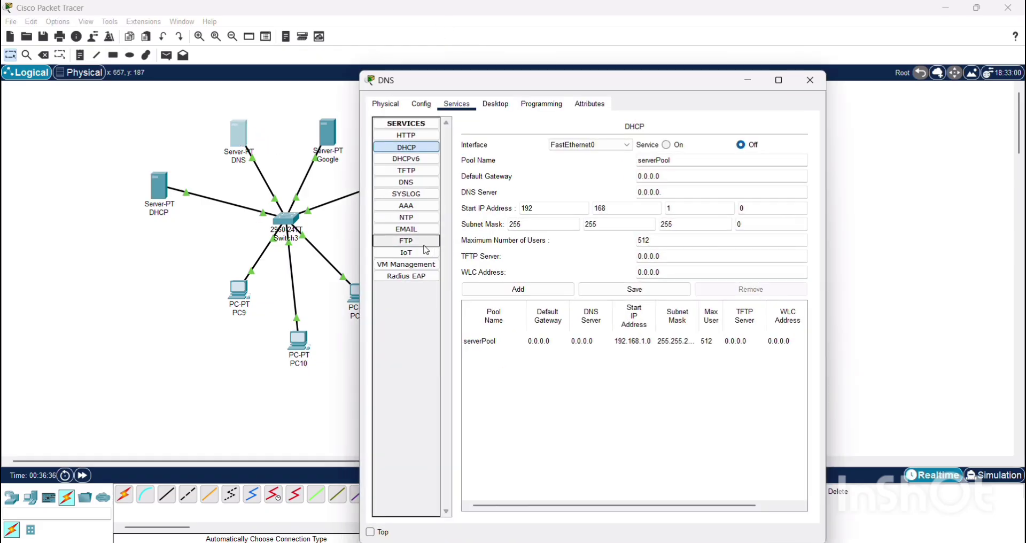
pyautogui.click(747, 80)
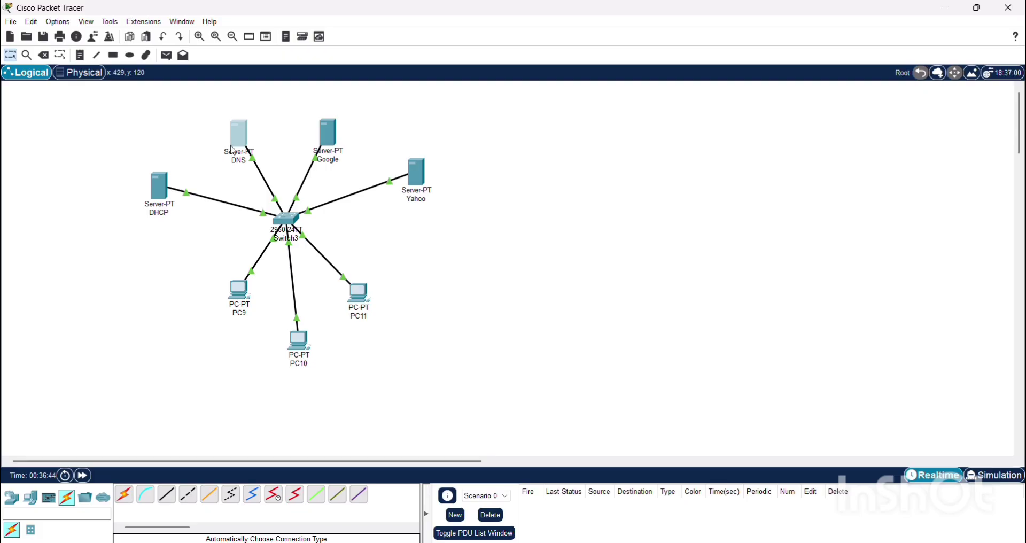
pyautogui.moveTo(232, 150)
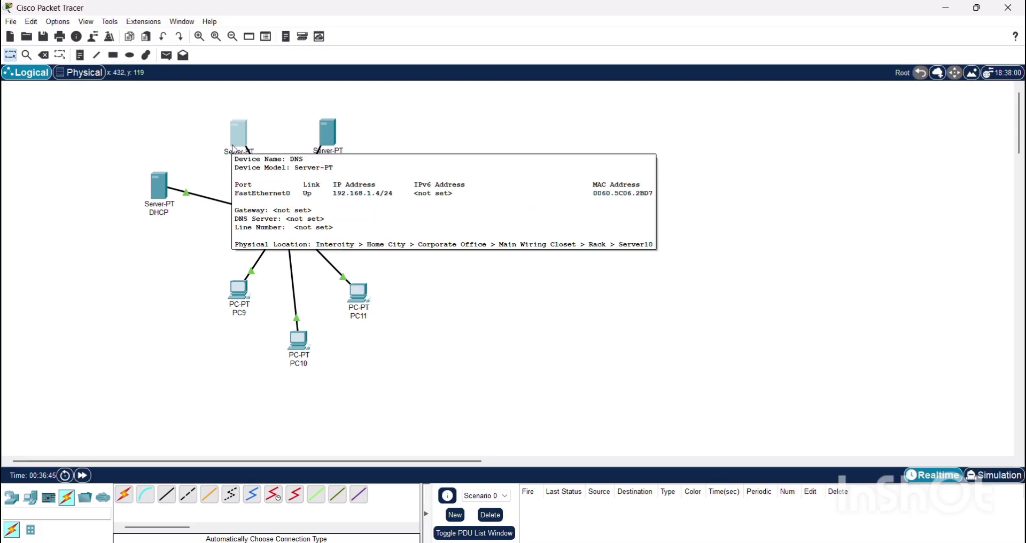
pyautogui.click(235, 147)
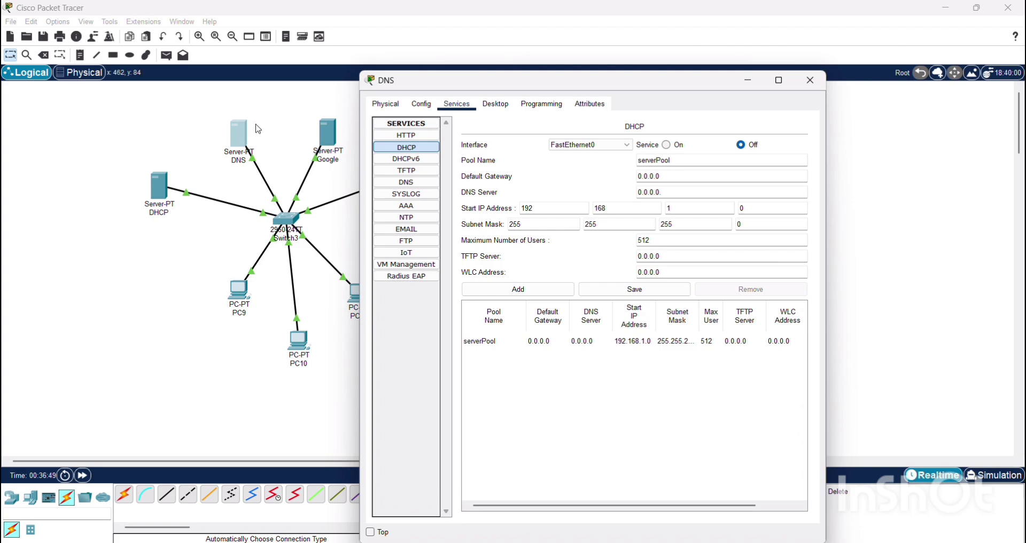
pyautogui.click(395, 135)
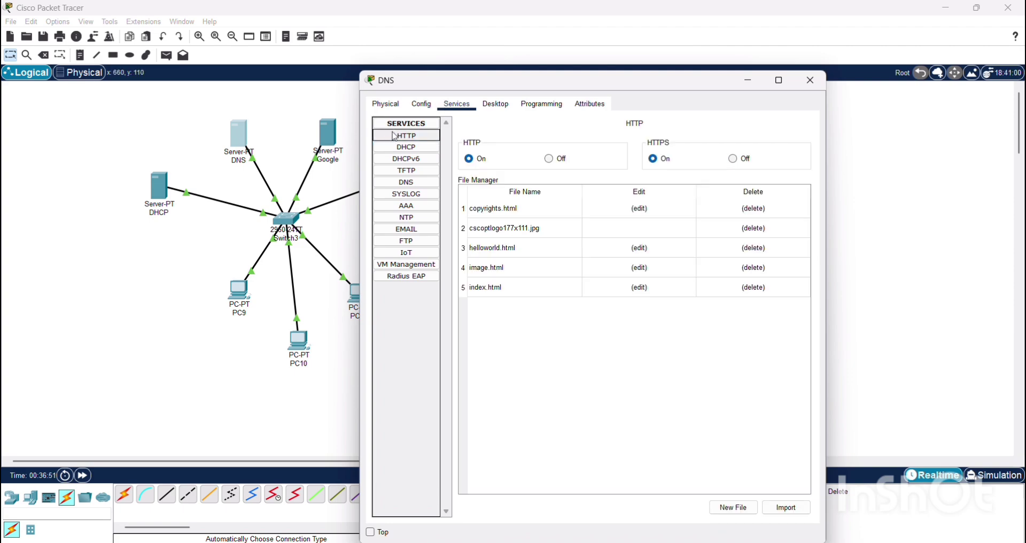
pyautogui.click(733, 159)
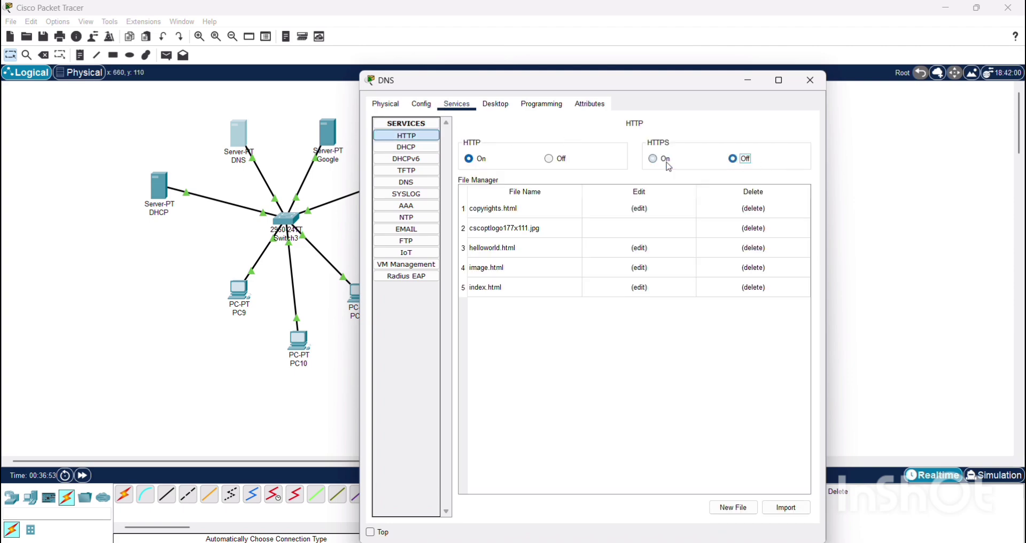
pyautogui.click(549, 159)
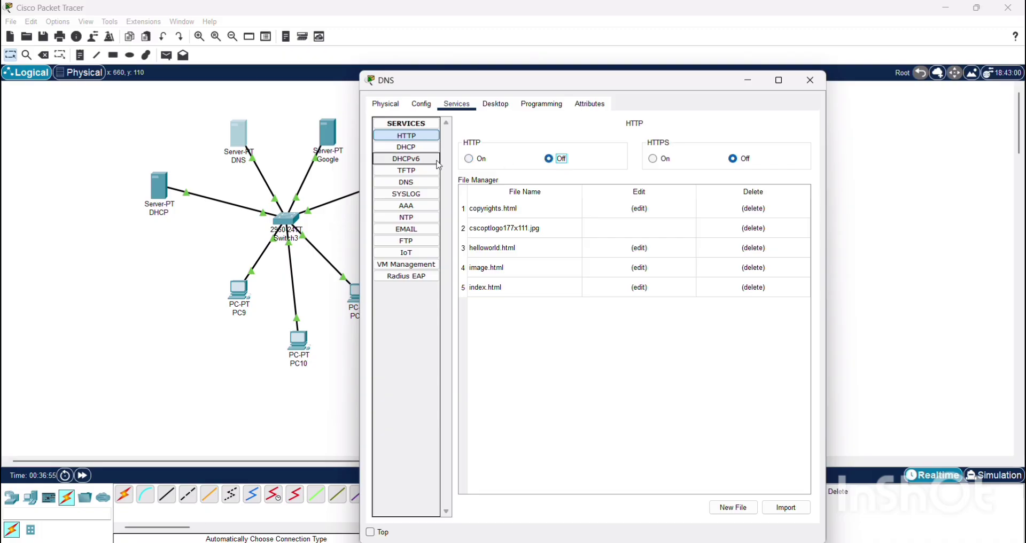
# Step: Turn off the TFTP service and turn on the DNS service on the DNS server
pyautogui.click(432, 148)
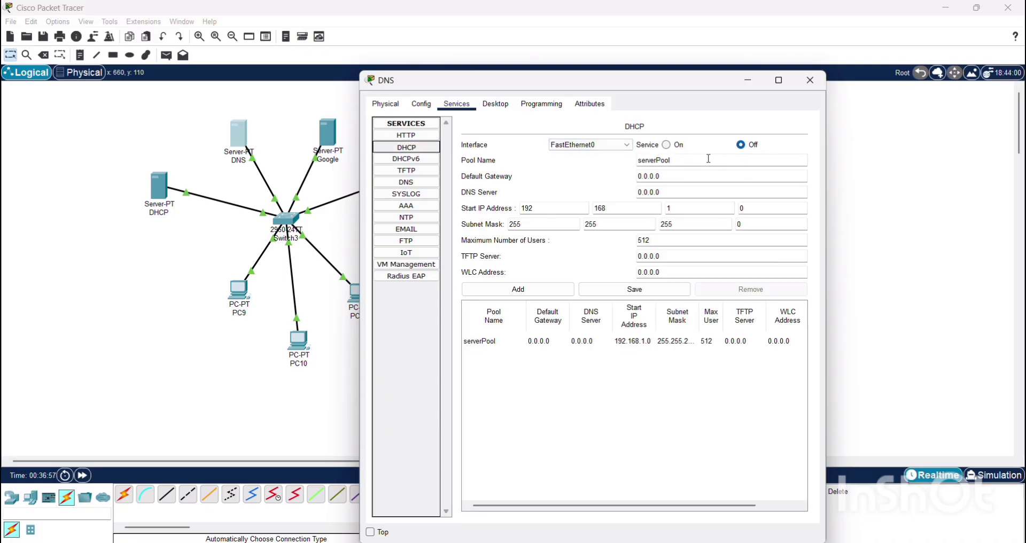
pyautogui.click(406, 159)
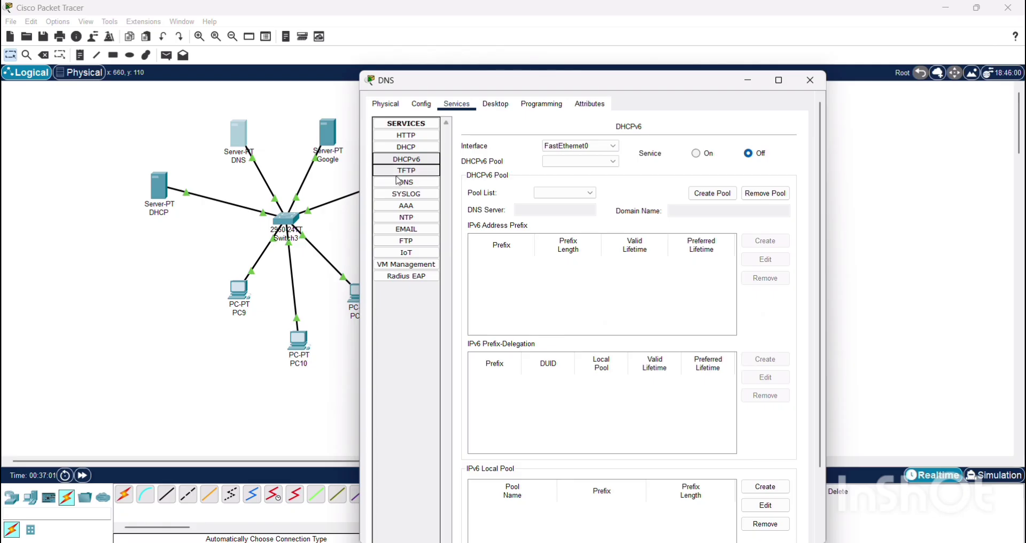
pyautogui.click(413, 171)
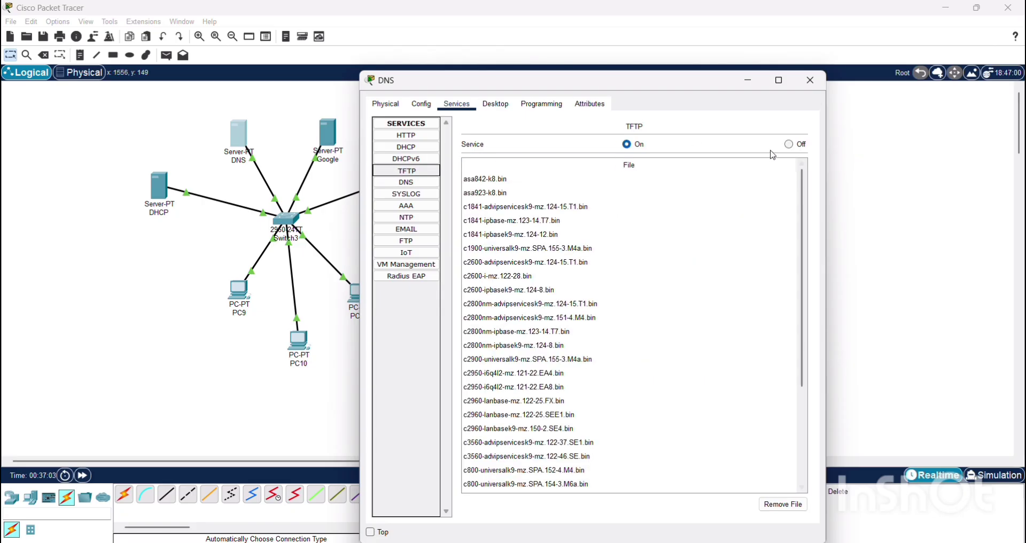
pyautogui.click(800, 148)
pyautogui.click(430, 184)
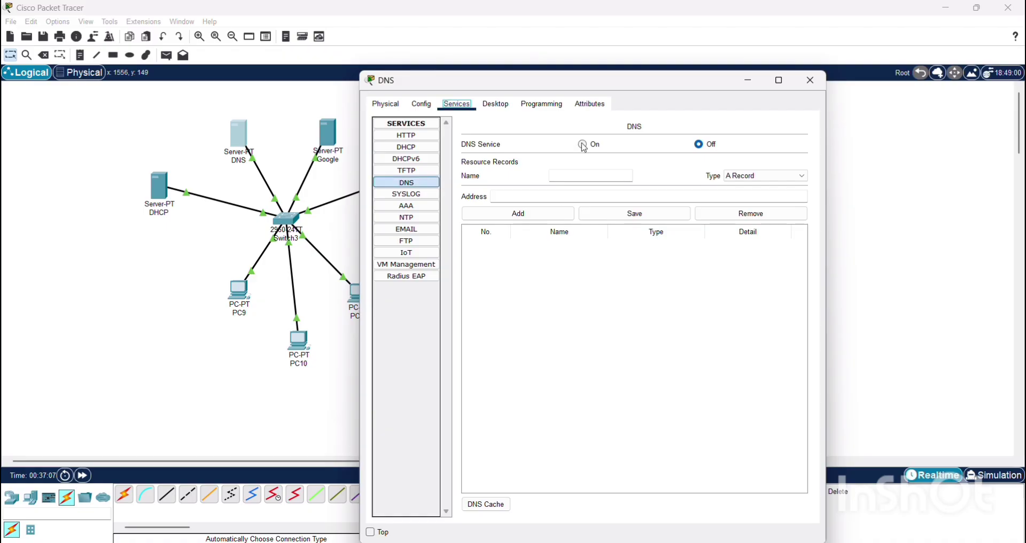
pyautogui.click(582, 145)
# Step: Turn off the Syslog and NTP services on the DNS server
pyautogui.click(432, 195)
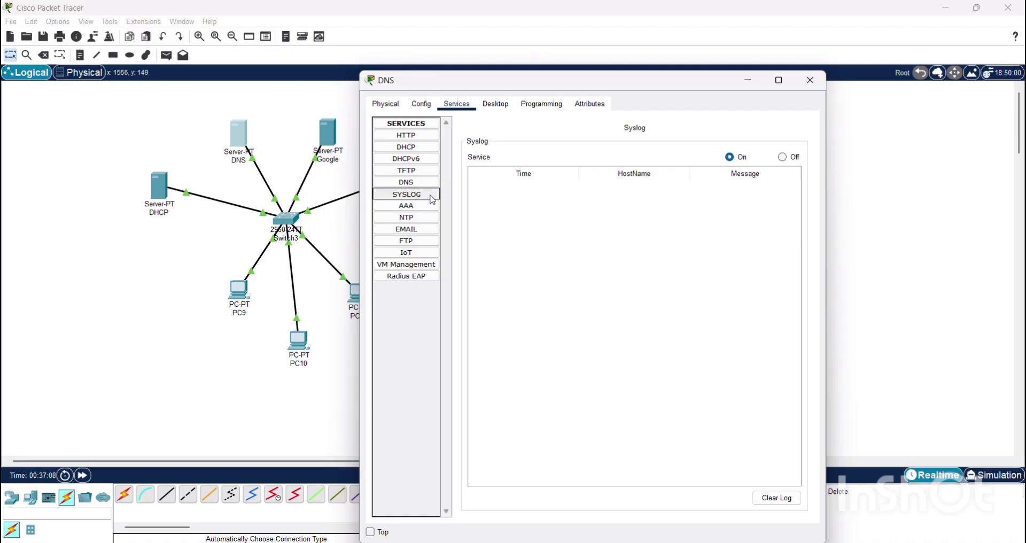
pyautogui.click(782, 157)
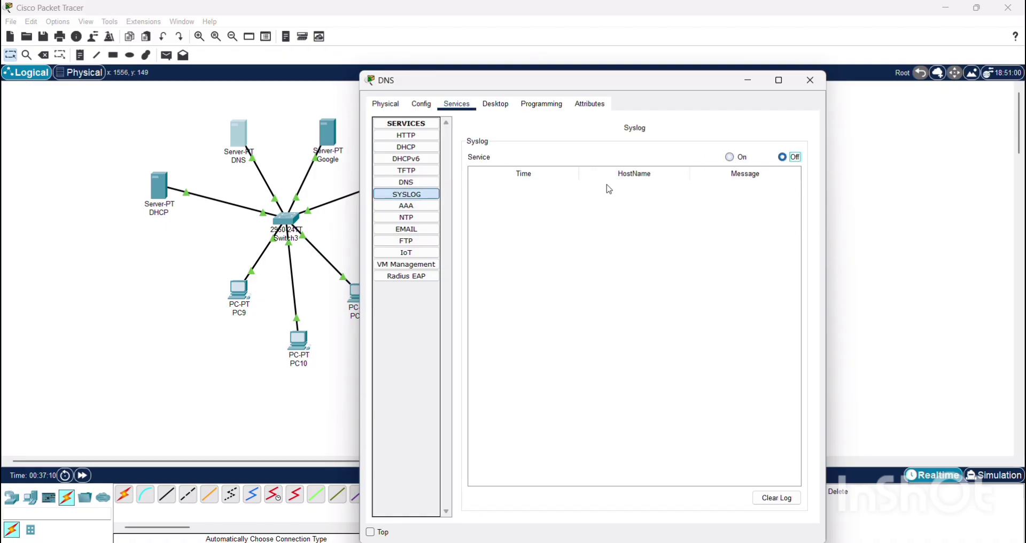
pyautogui.click(428, 206)
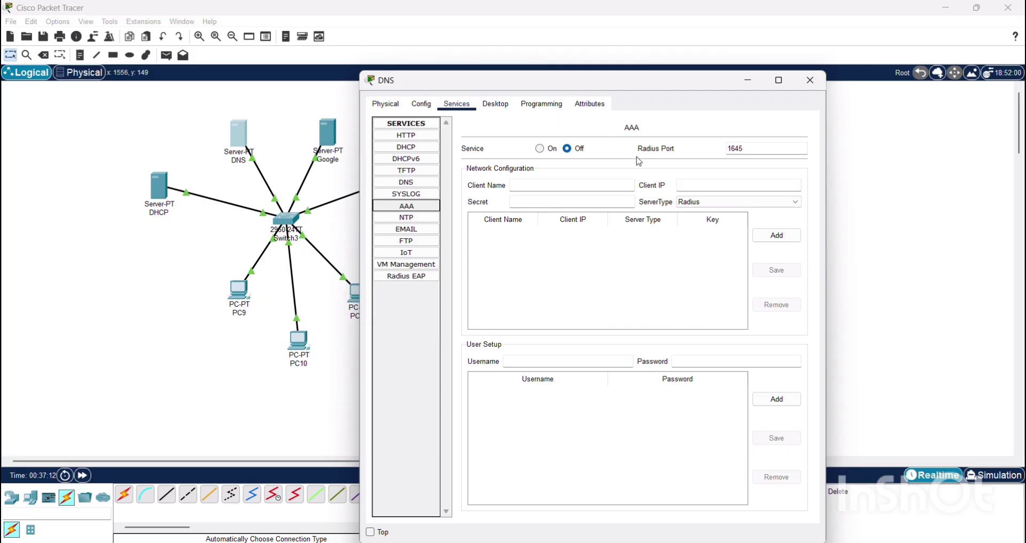
pyautogui.click(403, 217)
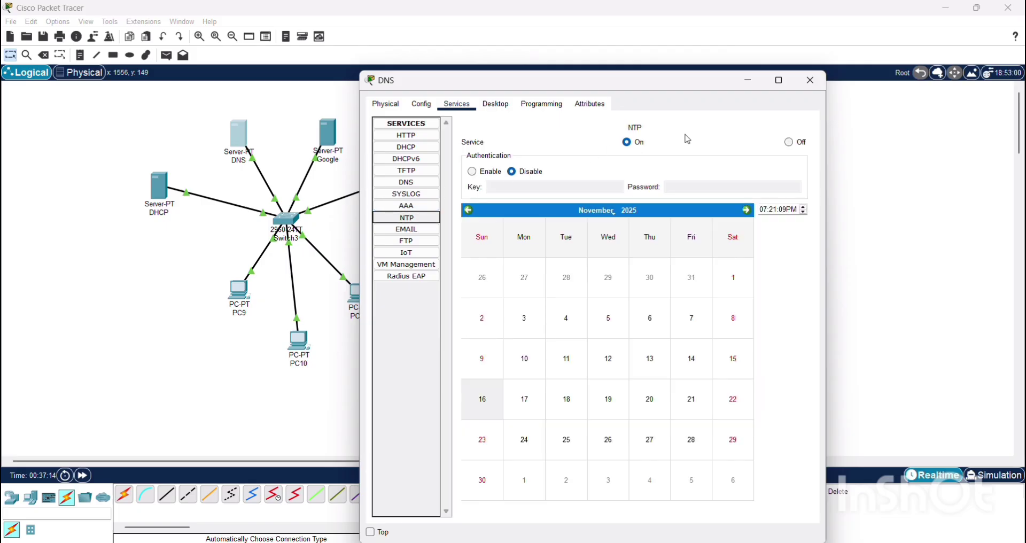
pyautogui.click(789, 142)
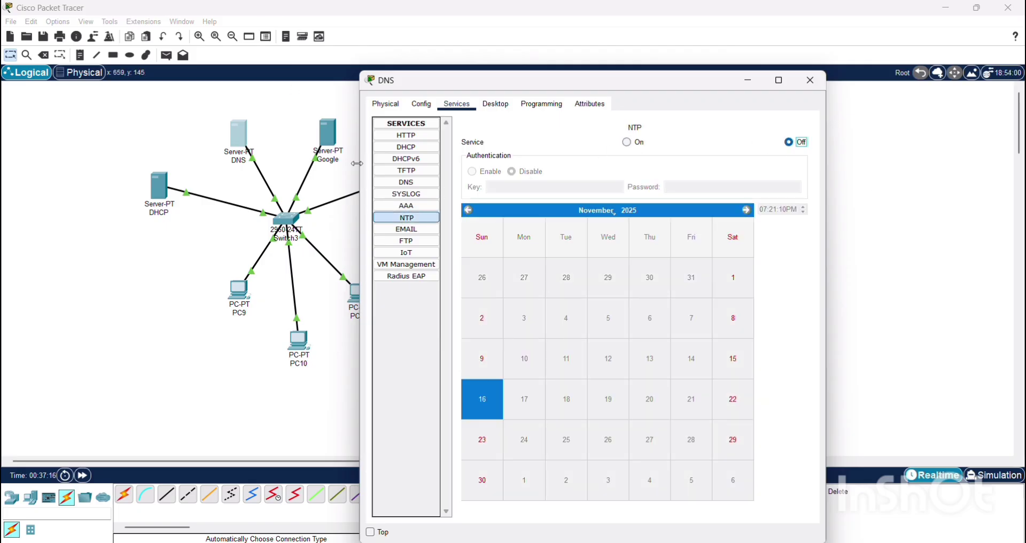
# Step: Turn off the SMTP and POP3 email services on the DNS server
pyautogui.click(401, 229)
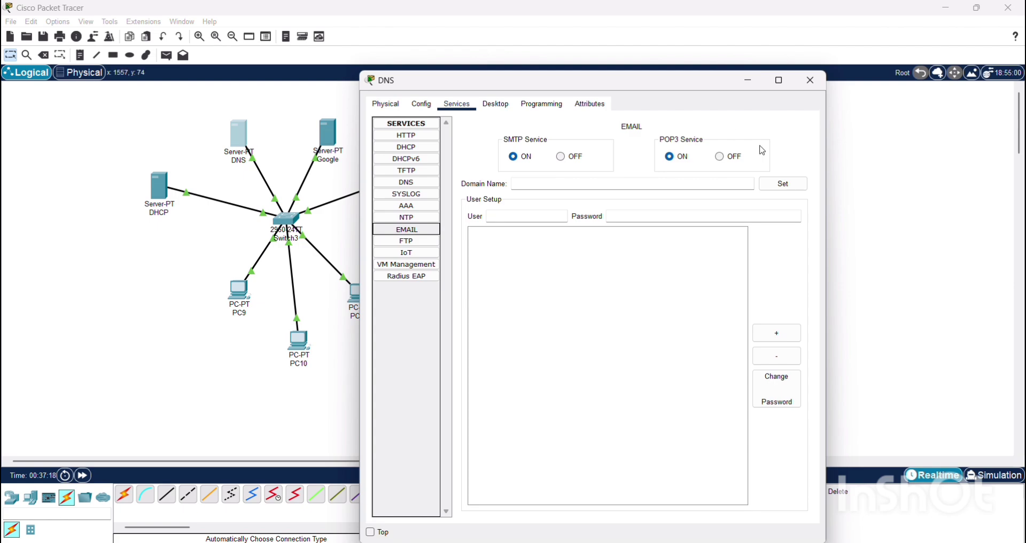
pyautogui.click(729, 158)
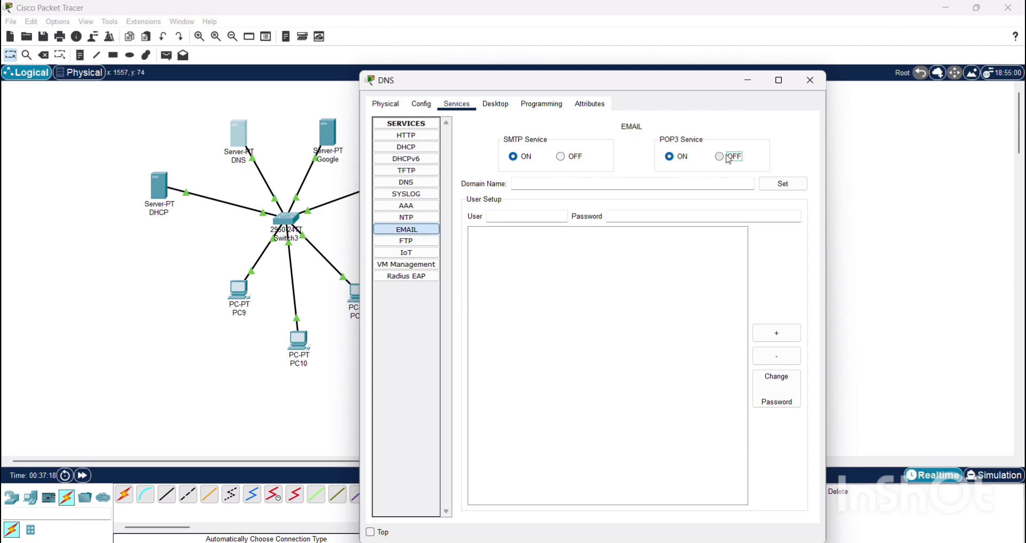
pyautogui.click(561, 157)
# Step: Turn off the FTP and VM Management services on the DNS server
pyautogui.click(421, 247)
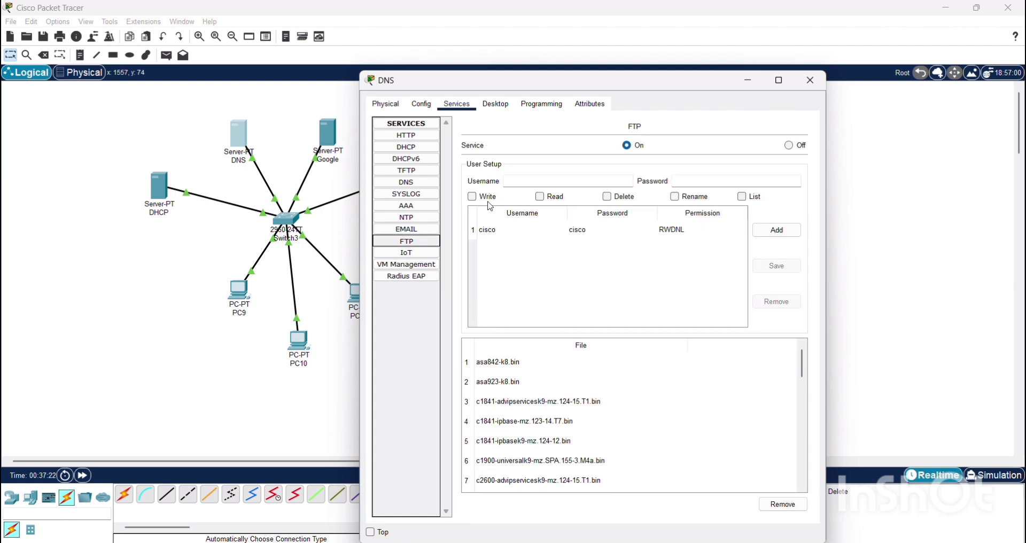
pyautogui.click(789, 145)
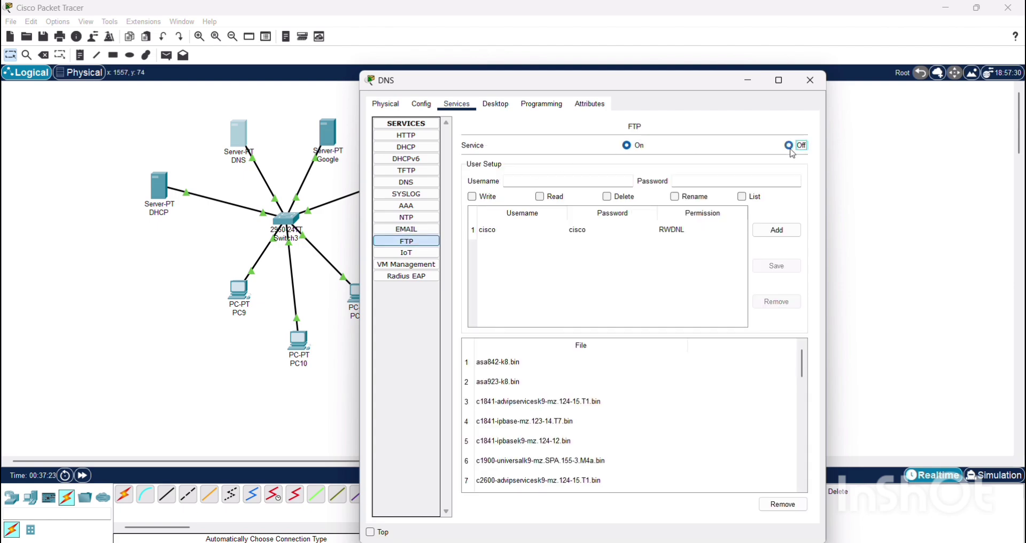
pyautogui.click(423, 253)
pyautogui.click(398, 264)
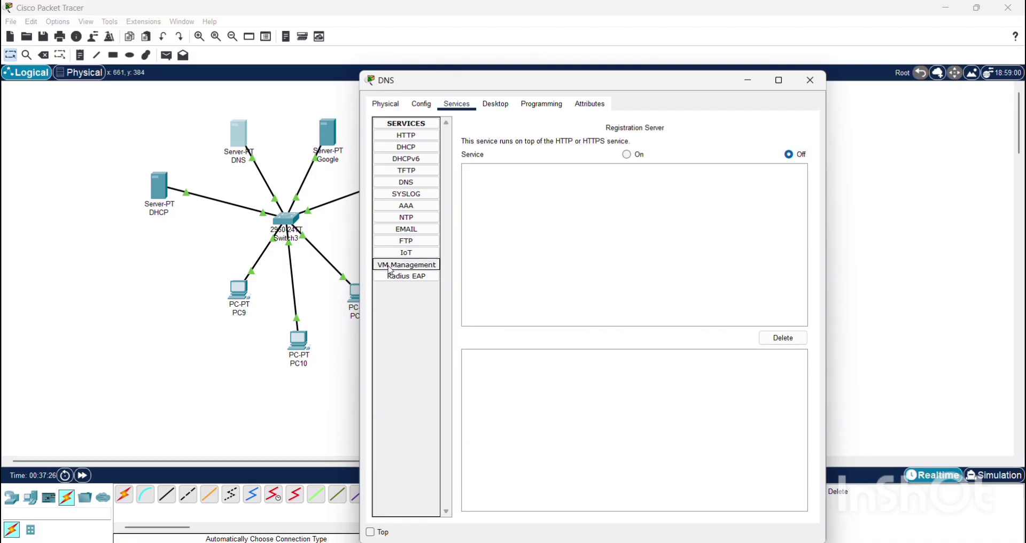
pyautogui.click(798, 145)
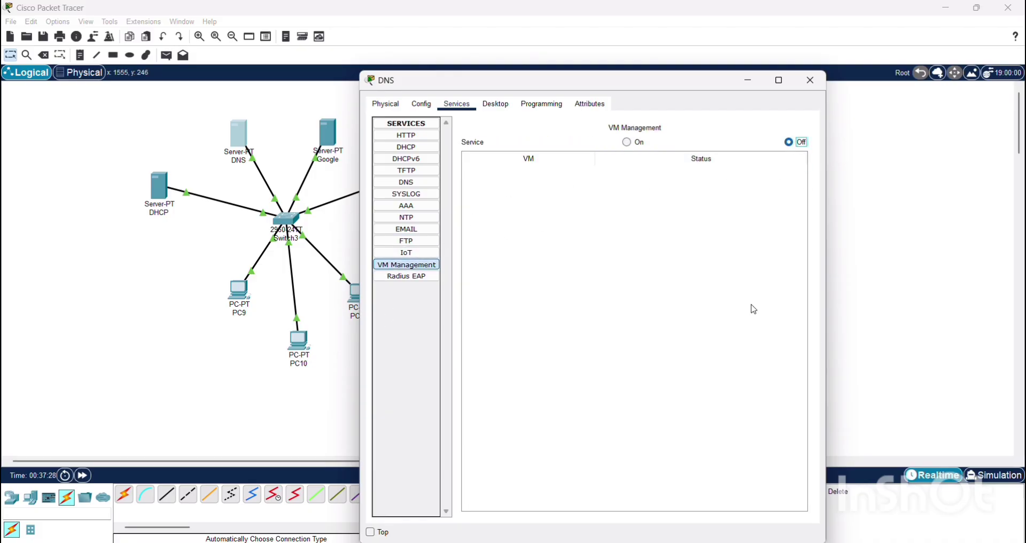
pyautogui.click(404, 277)
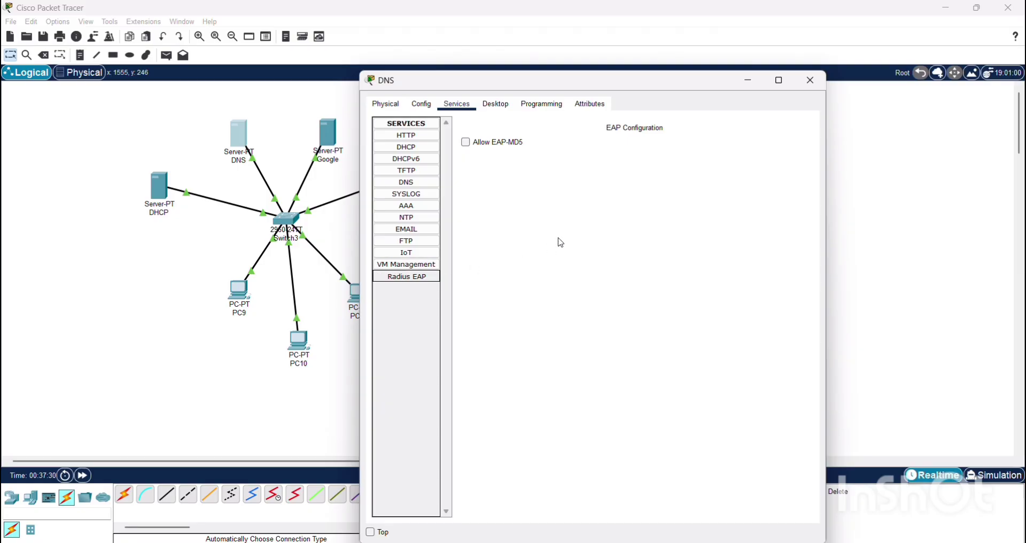
pyautogui.click(389, 184)
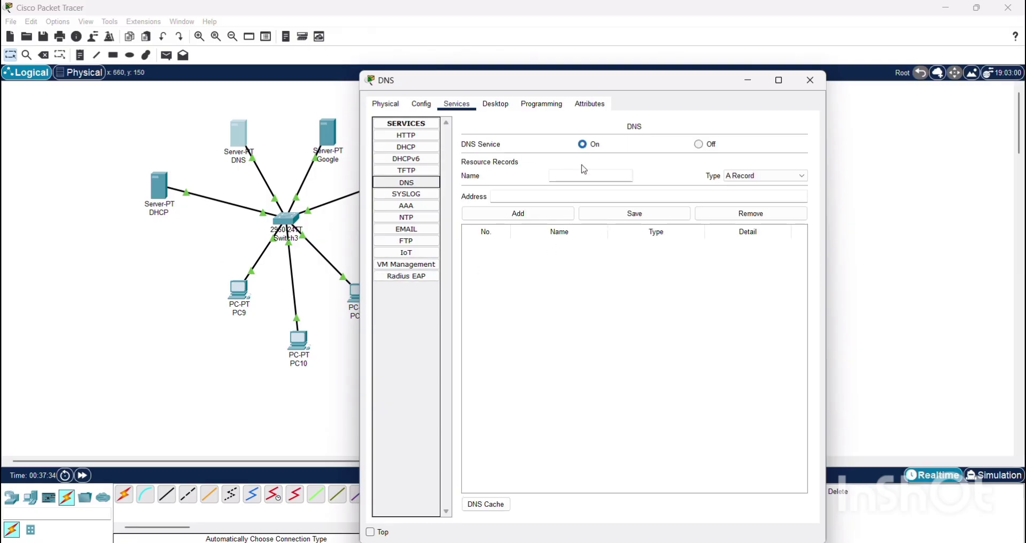
pyautogui.click(570, 174)
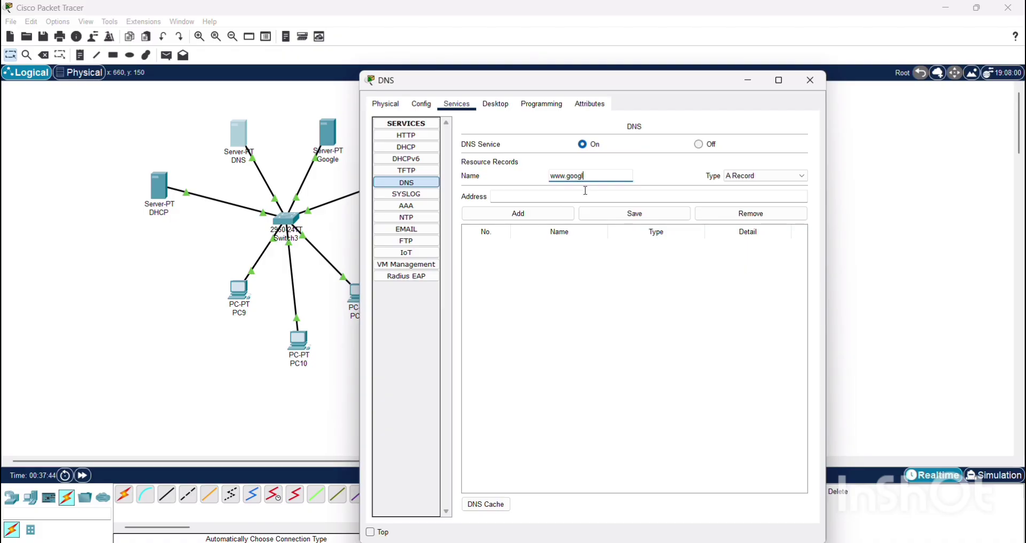
pyautogui.write('.com')
pyautogui.click(572, 197)
pyautogui.write('192')
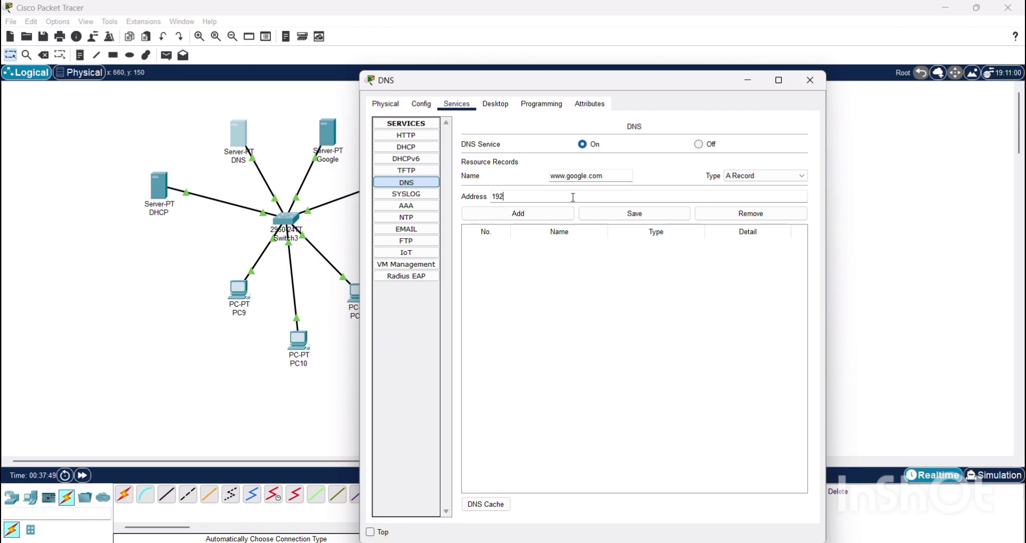
pyautogui.write('.168.1.1')
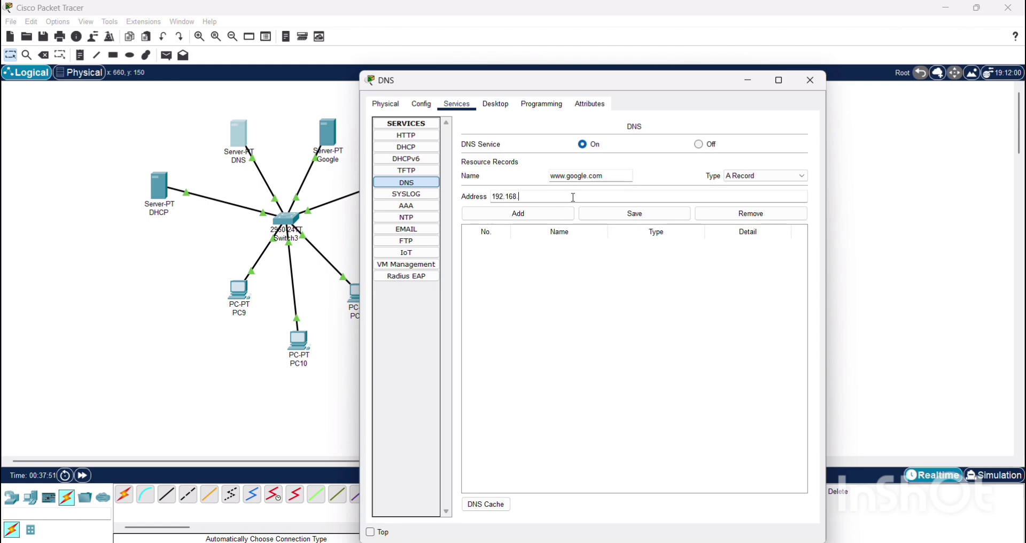
pyautogui.click(503, 214)
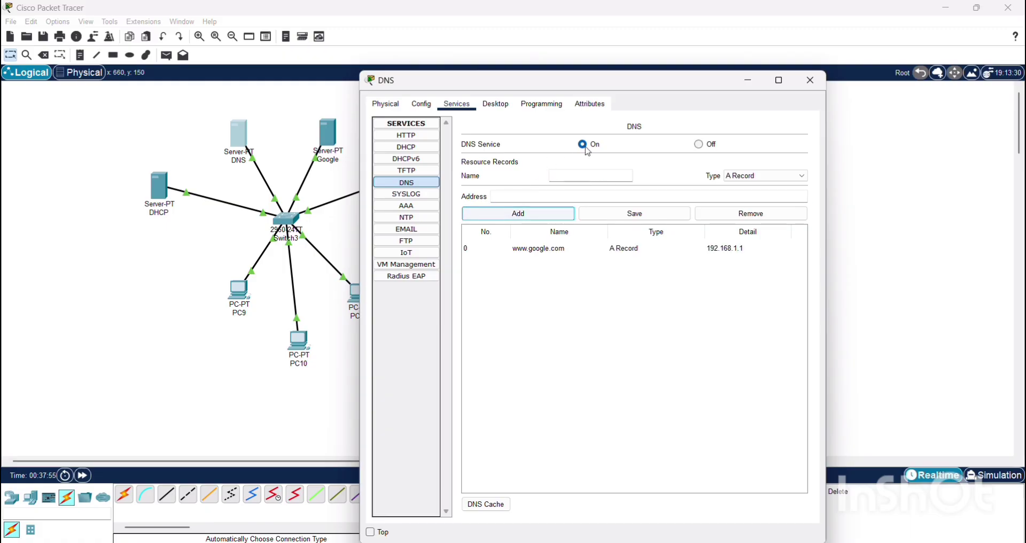
pyautogui.click(616, 177)
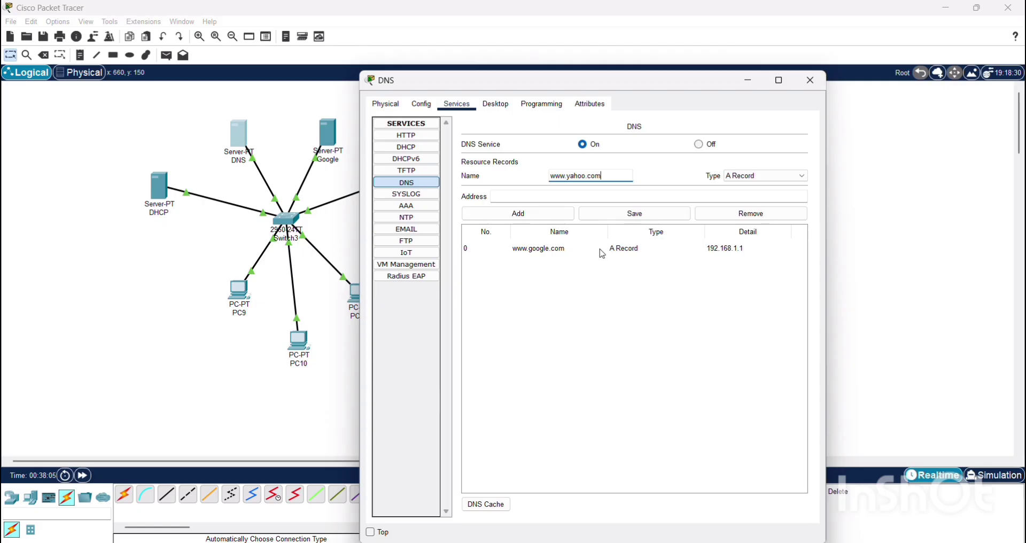
pyautogui.click(528, 201)
pyautogui.write('192.1')
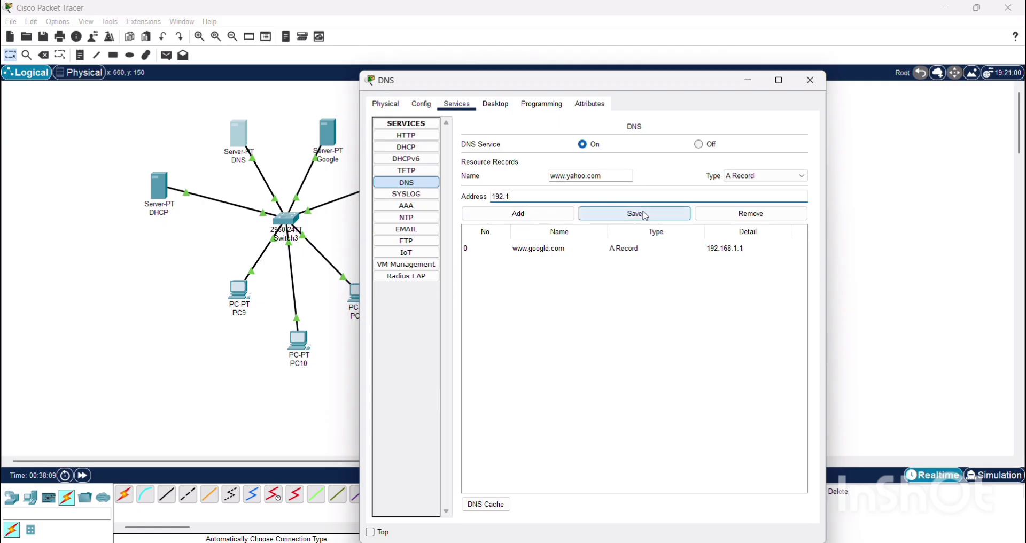
pyautogui.write('68.1.2')
pyautogui.click(555, 217)
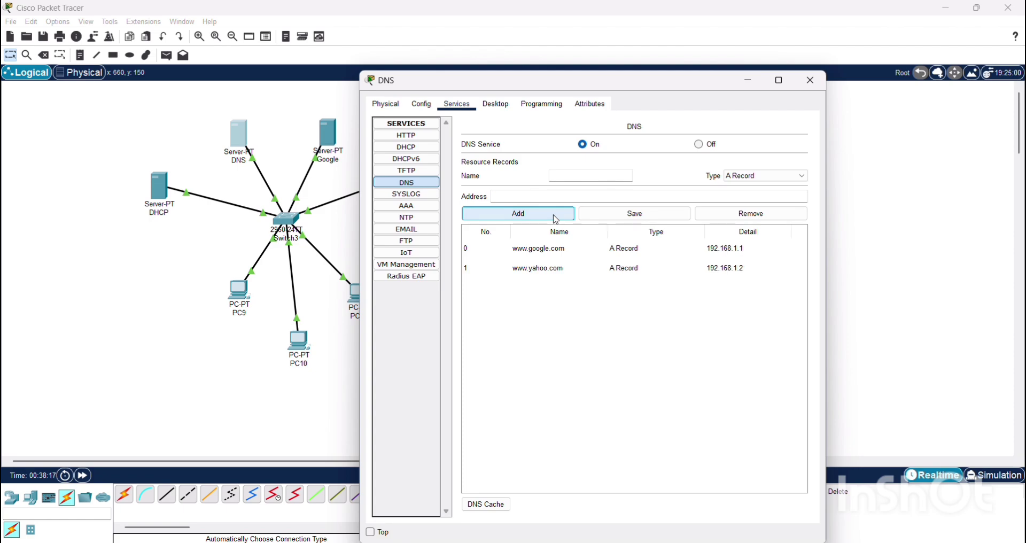
pyautogui.click(604, 218)
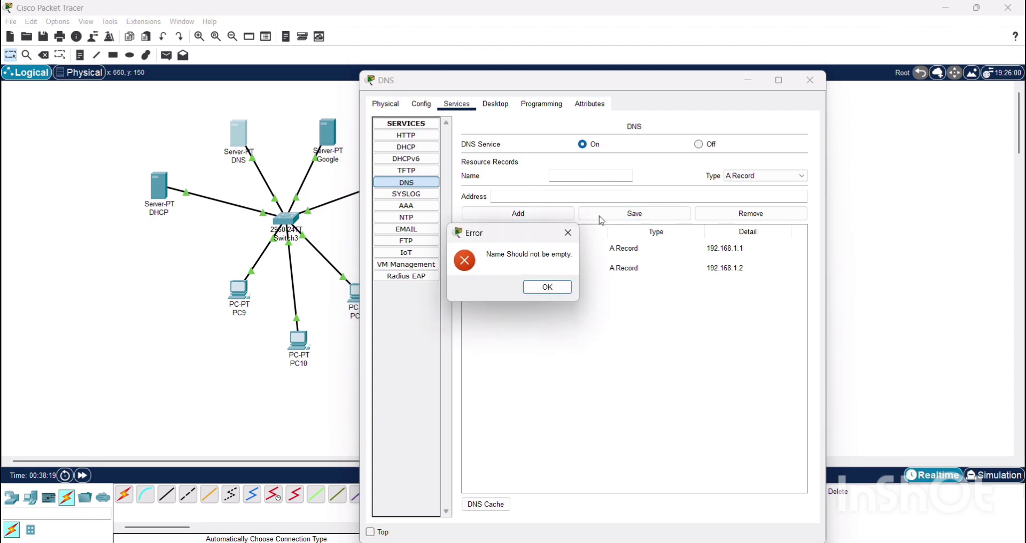
pyautogui.click(547, 287)
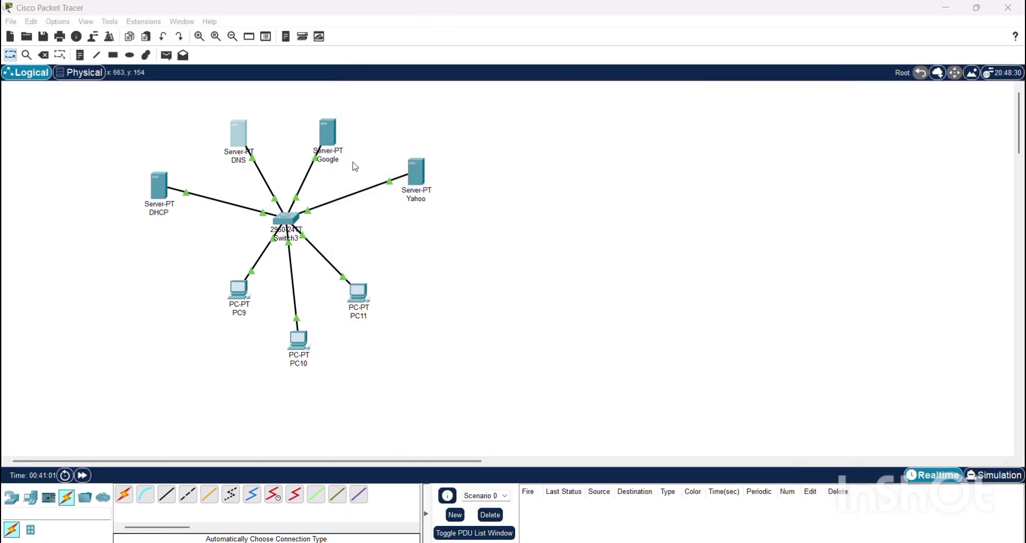
# Step: Review the Google server's HTTP, DHCP and DHCPv6 services and turn off its TFTP service
pyautogui.click(331, 141)
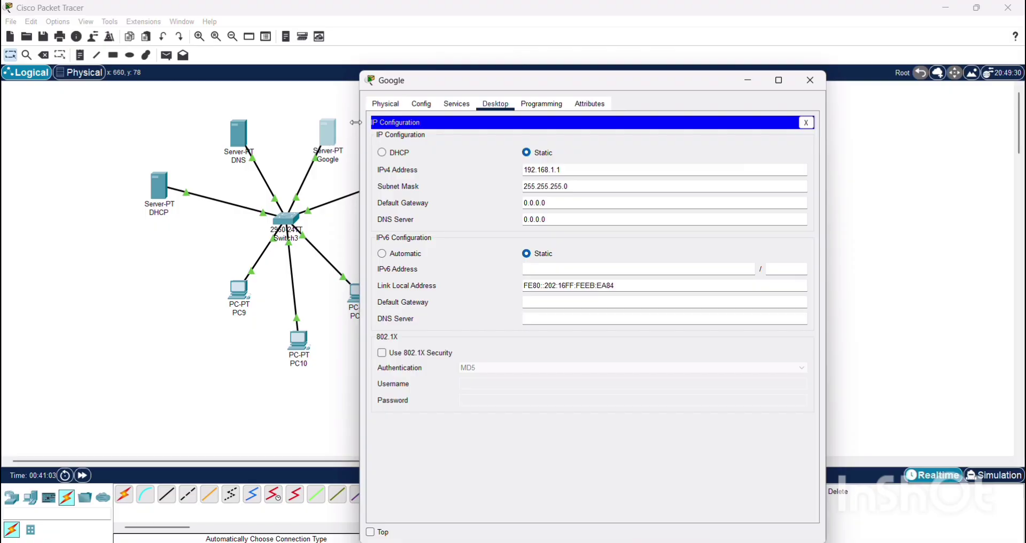
pyautogui.click(457, 104)
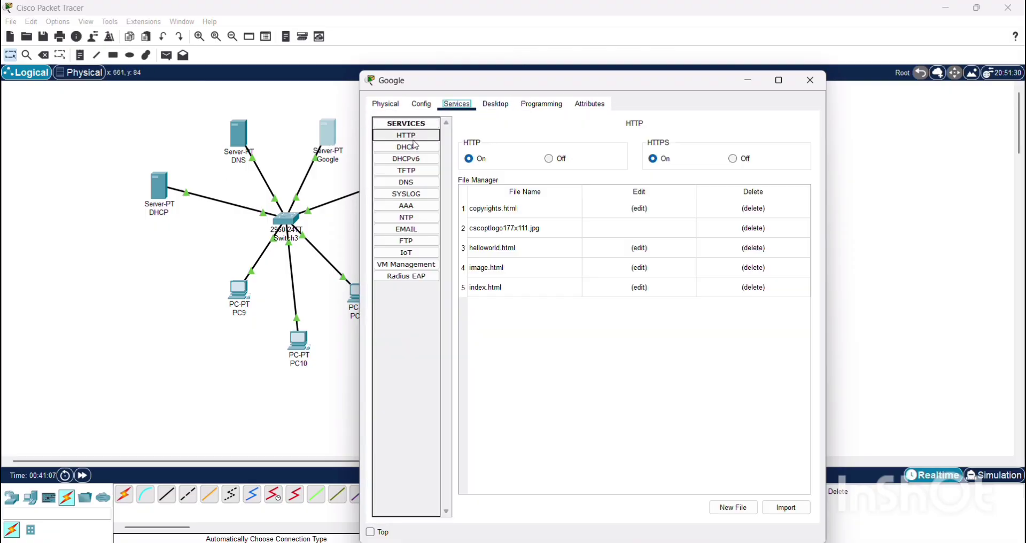
pyautogui.click(431, 135)
pyautogui.click(425, 151)
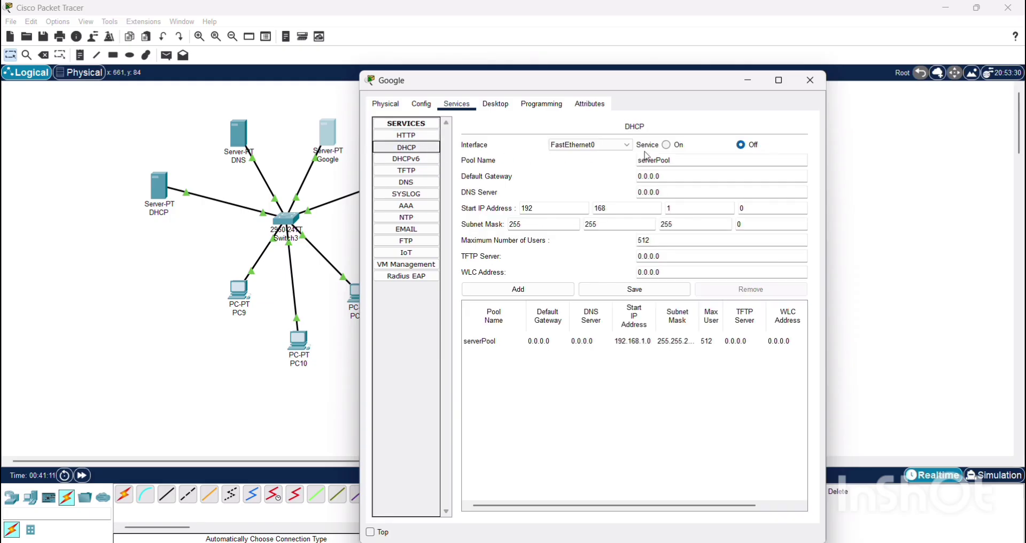
pyautogui.click(395, 159)
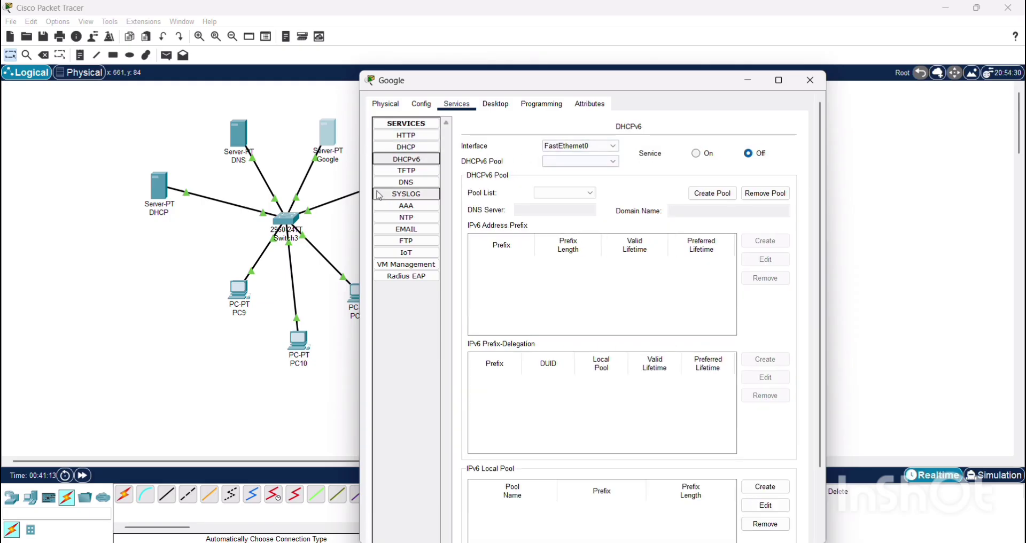
pyautogui.click(396, 171)
pyautogui.click(789, 144)
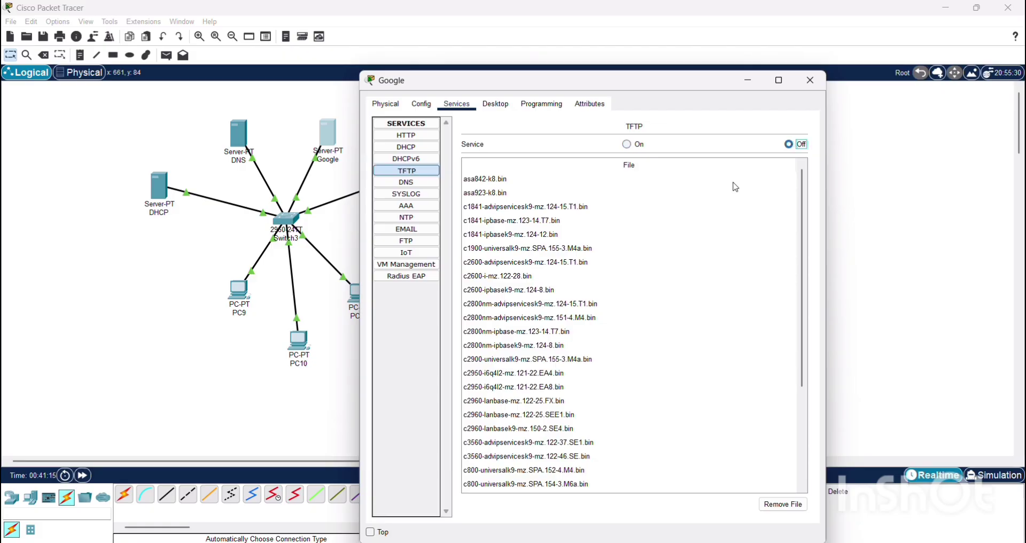
# Step: Turn off the Syslog and NTP services on the Google server
pyautogui.click(405, 184)
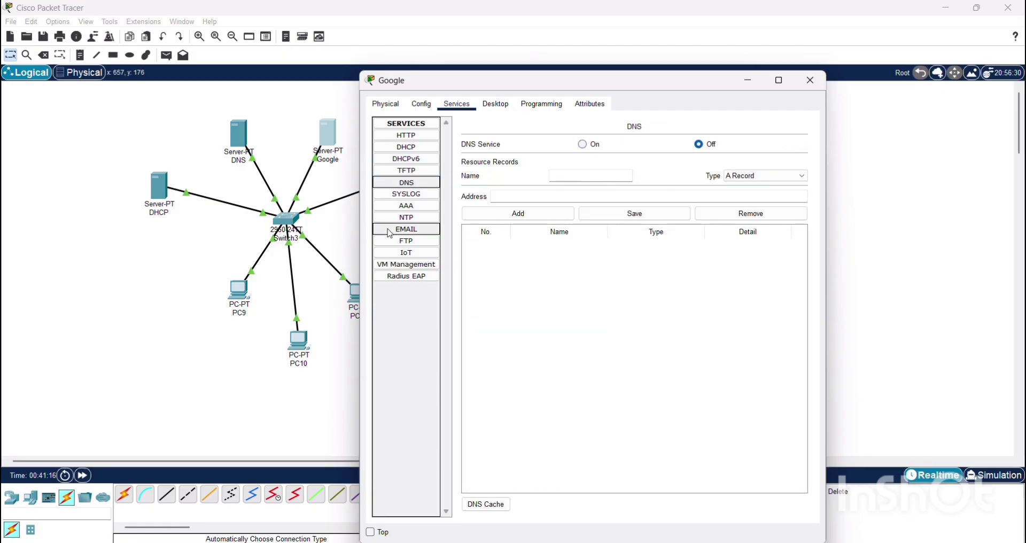
pyautogui.click(400, 193)
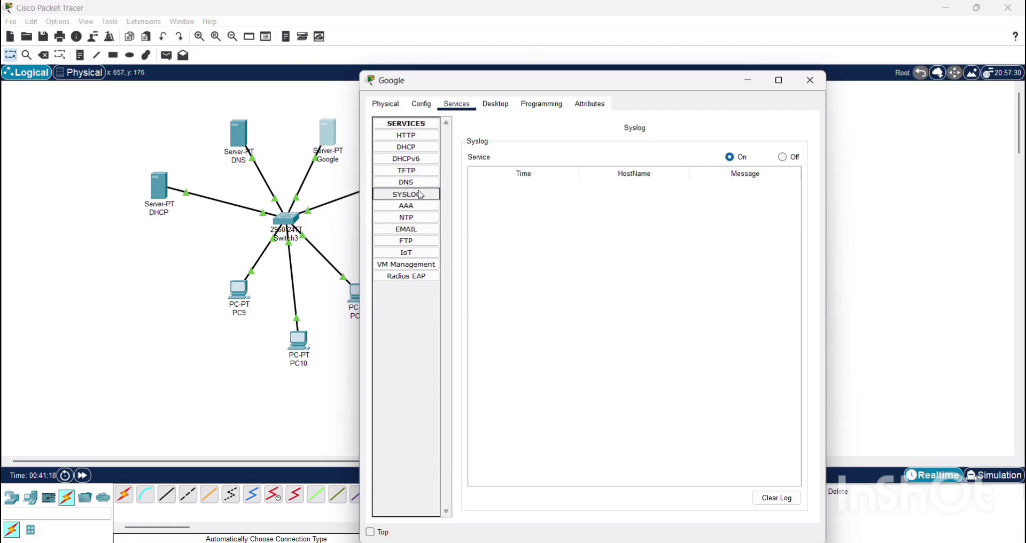
pyautogui.click(783, 157)
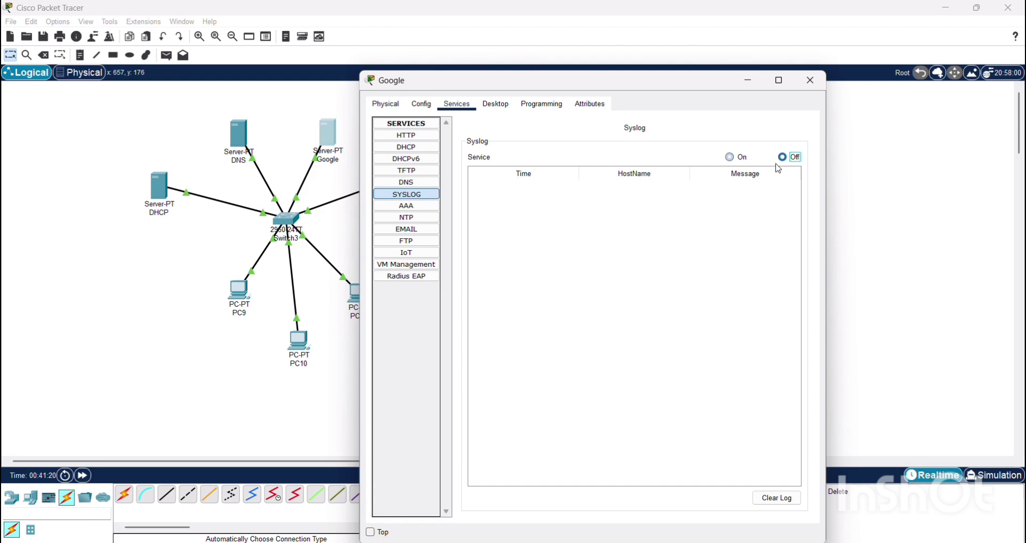
pyautogui.click(435, 207)
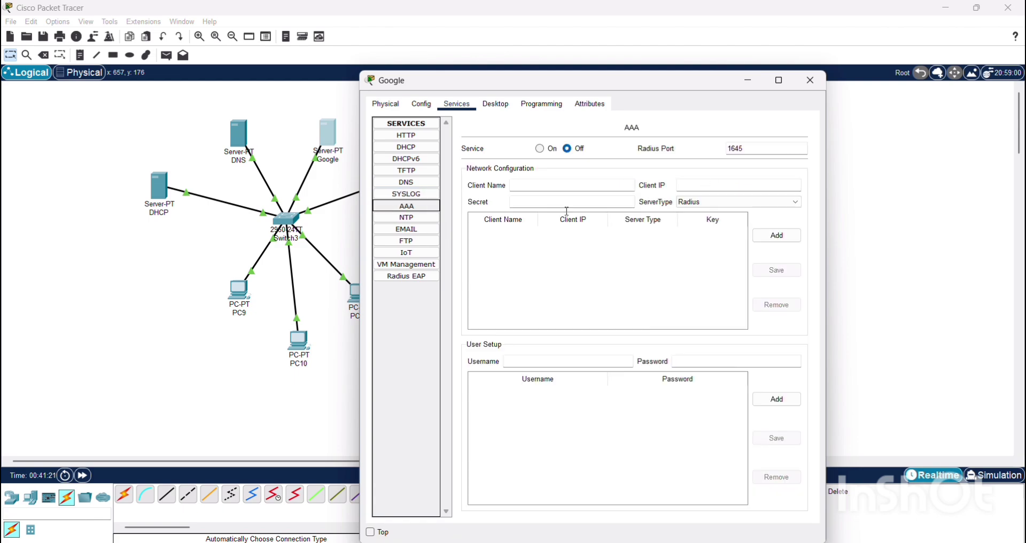
pyautogui.click(419, 223)
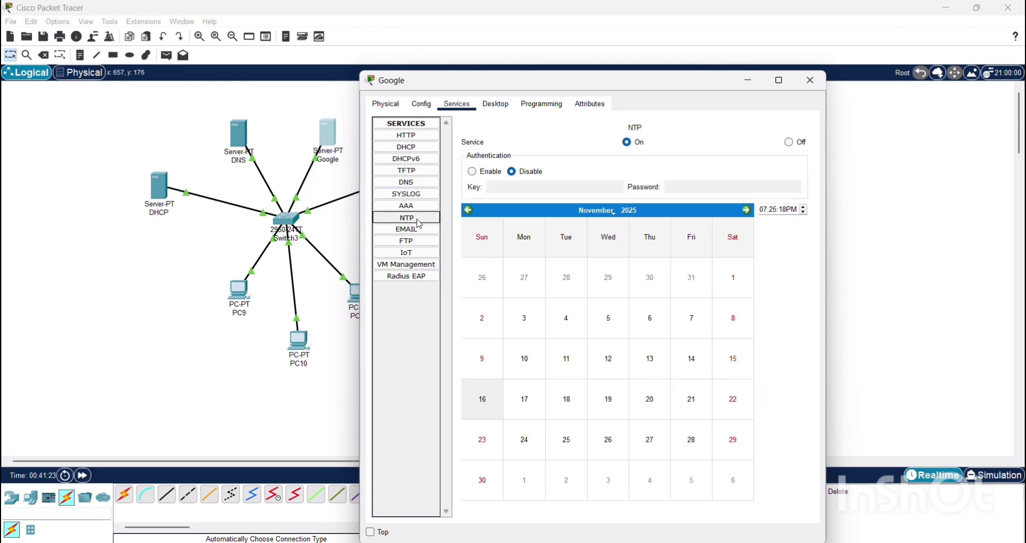
pyautogui.click(793, 143)
# Step: Turn off the POP3 and SMTP email services on the Google server
pyautogui.click(426, 233)
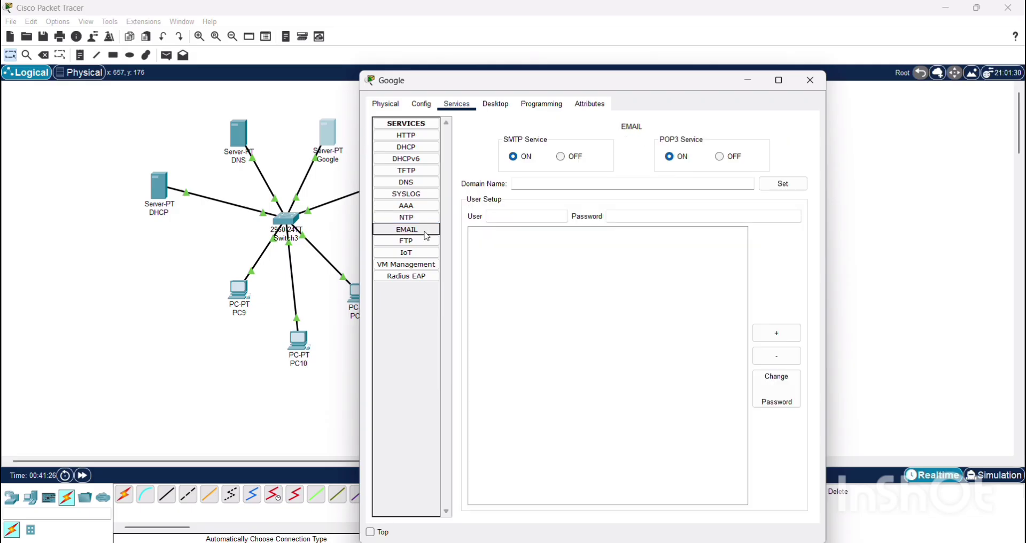
pyautogui.click(720, 156)
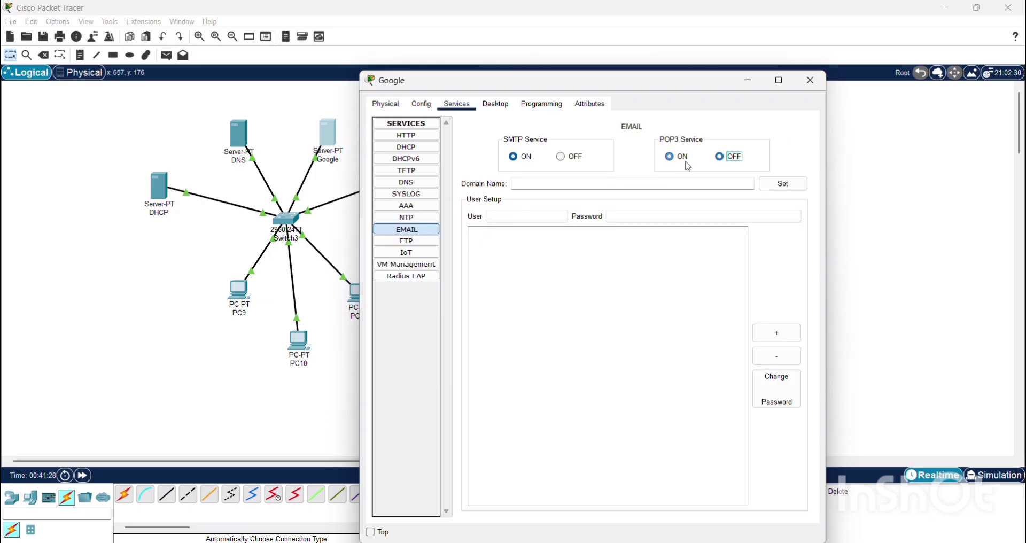
pyautogui.click(560, 156)
# Step: Turn off the FTP and VM Management services on the Google server
pyautogui.click(437, 241)
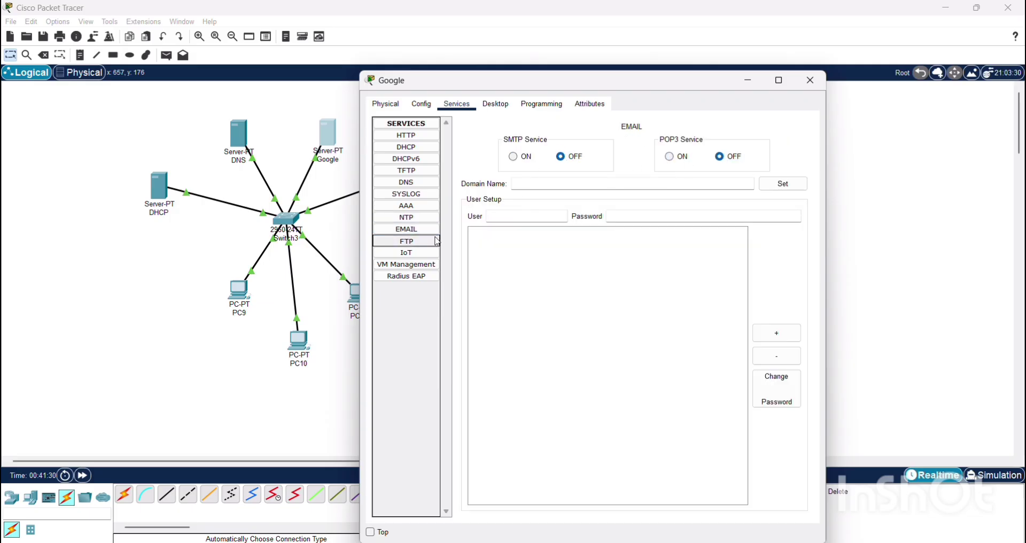
pyautogui.click(789, 145)
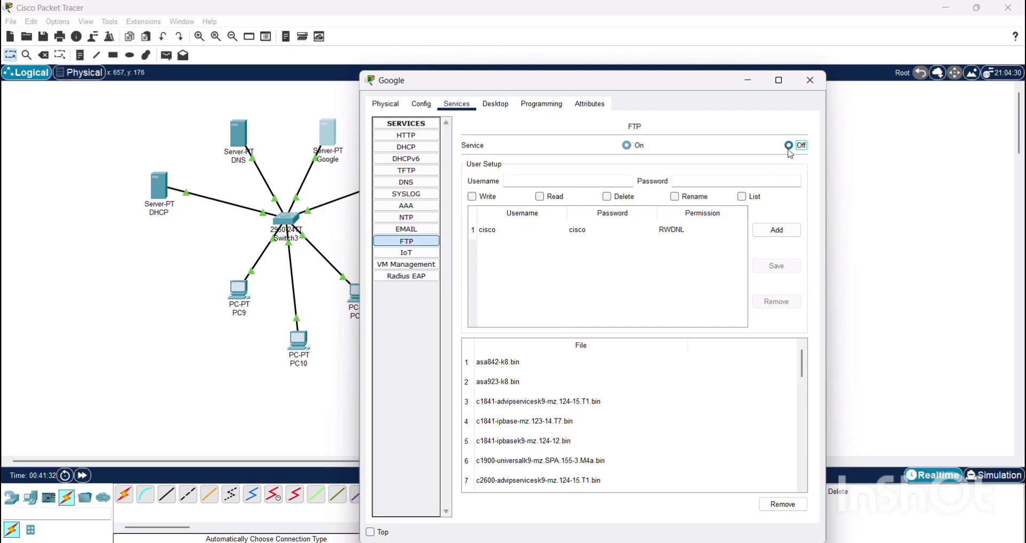
pyautogui.click(402, 254)
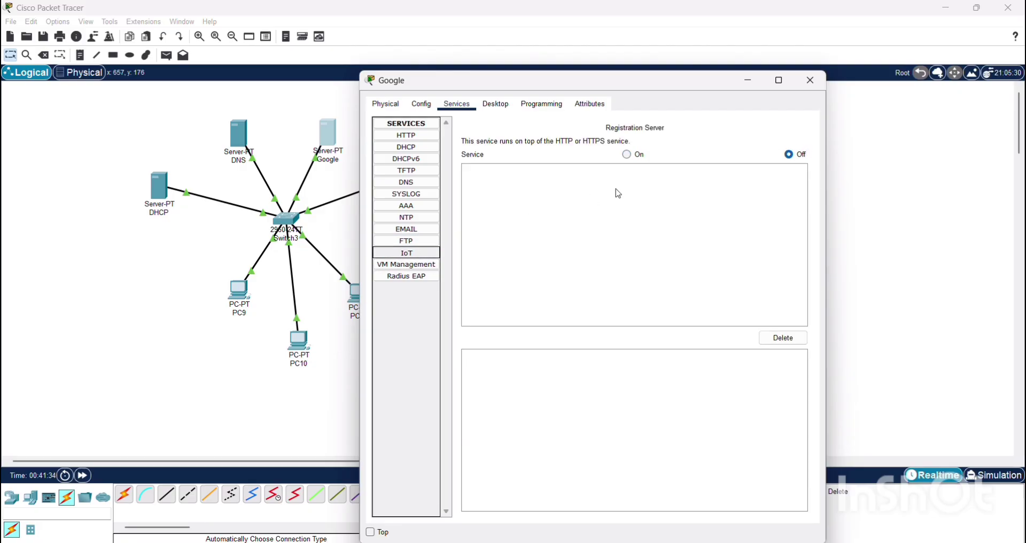
pyautogui.click(406, 264)
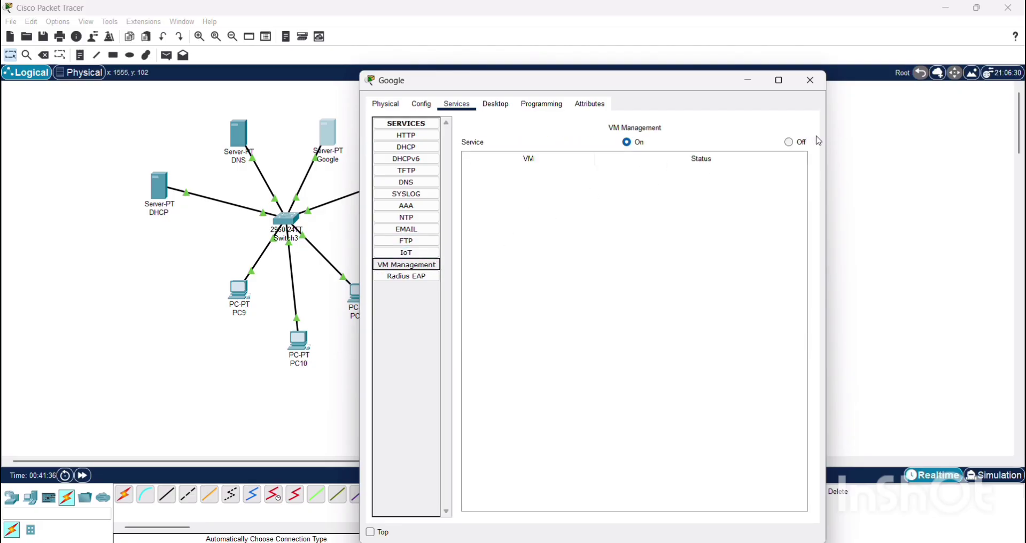
pyautogui.click(789, 142)
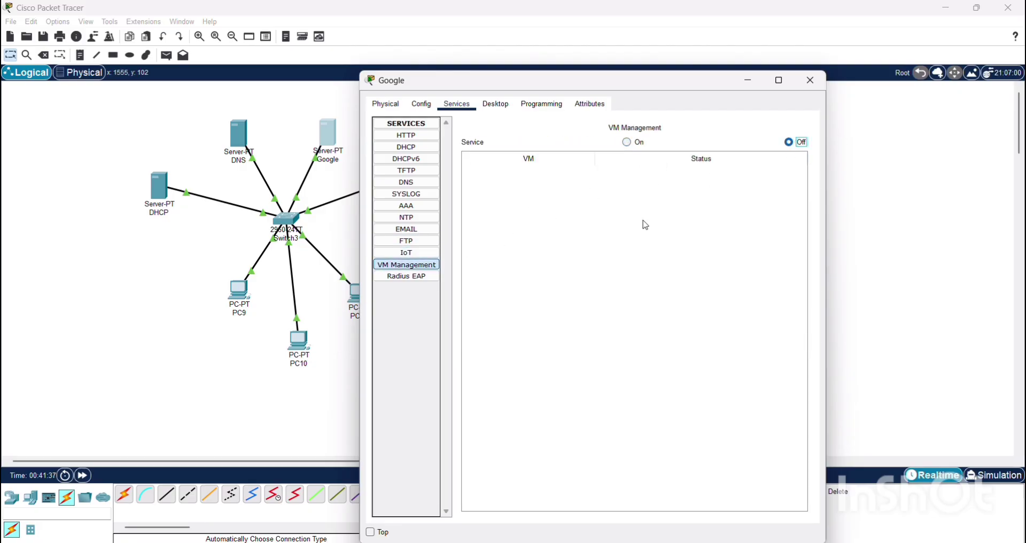
pyautogui.click(401, 277)
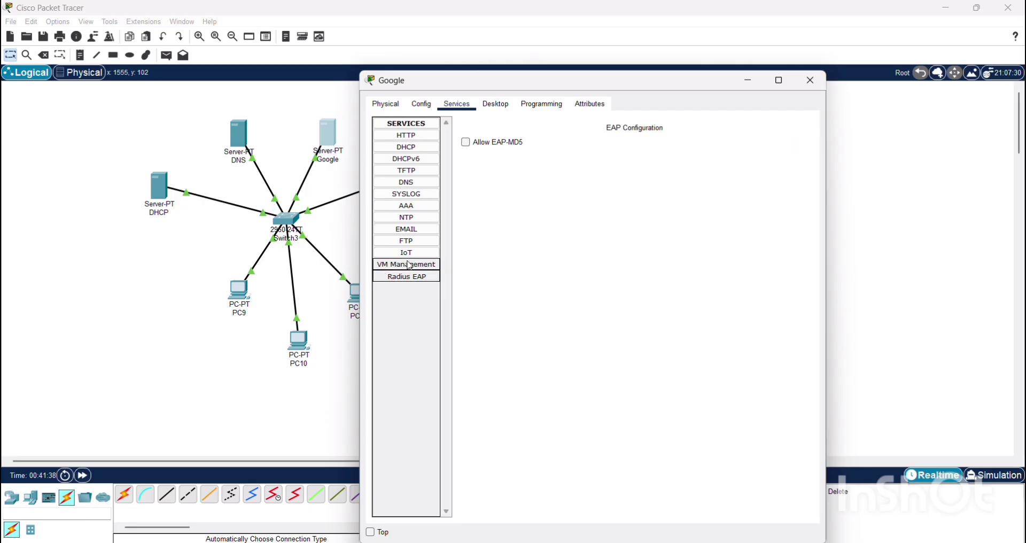
pyautogui.click(427, 140)
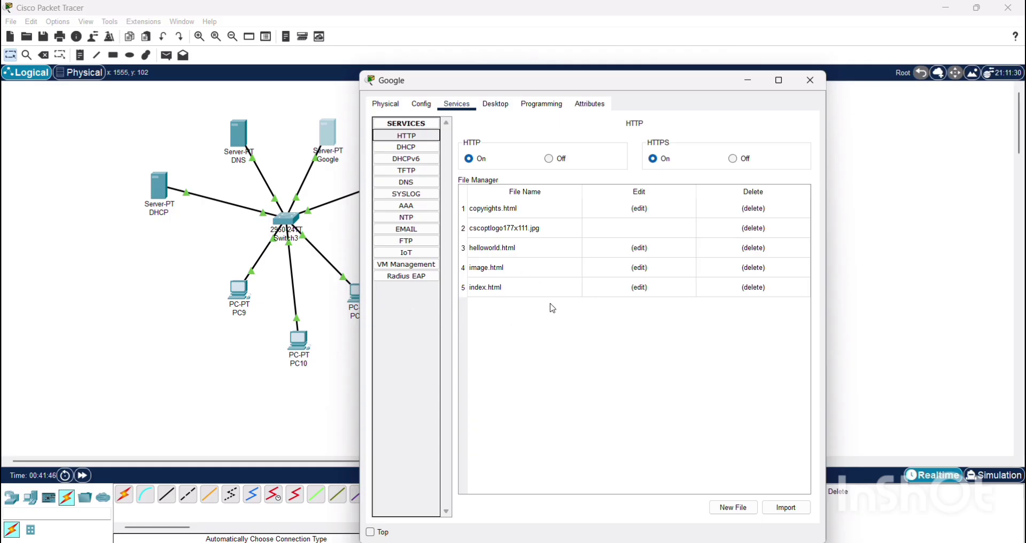
pyautogui.click(485, 291)
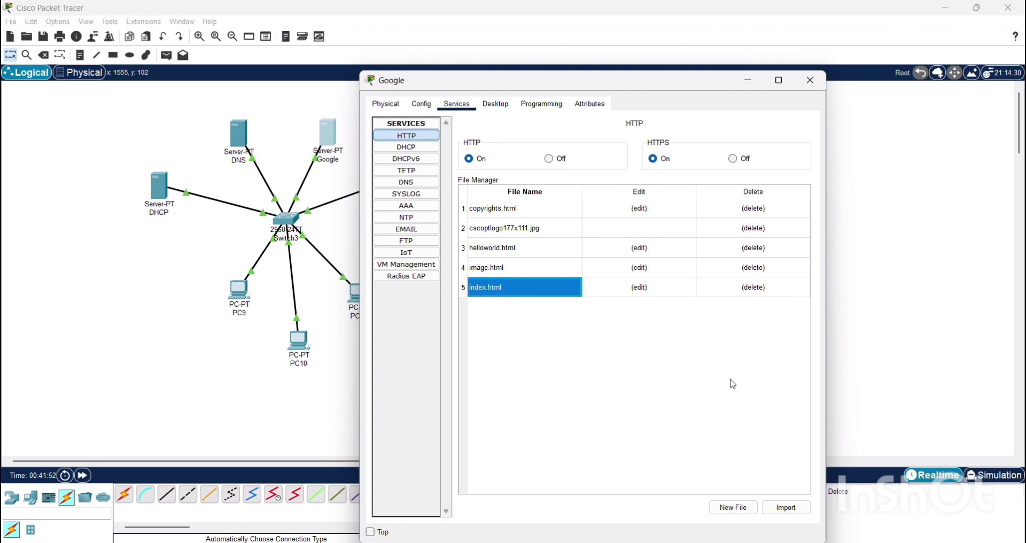
pyautogui.click(718, 507)
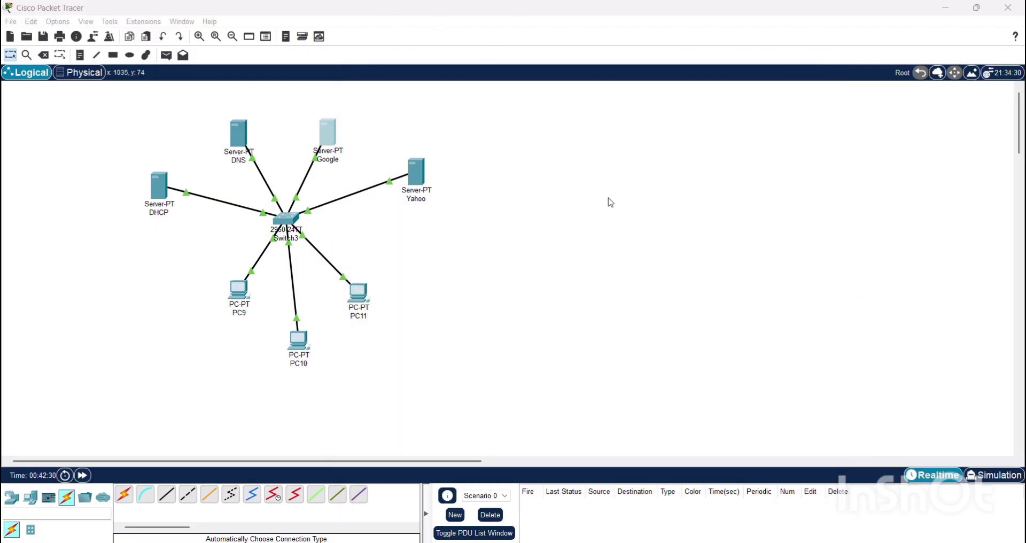
# Step: Open index.html of the Google server's HTTP service for editing and delete the welcome line, Quick Links and all page links
pyautogui.click(321, 145)
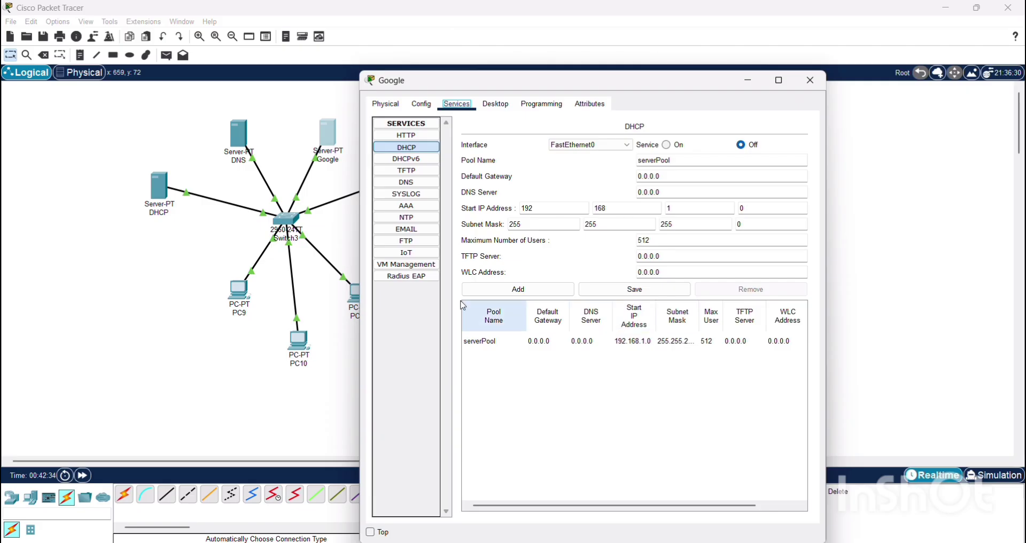
pyautogui.click(419, 136)
pyautogui.click(633, 283)
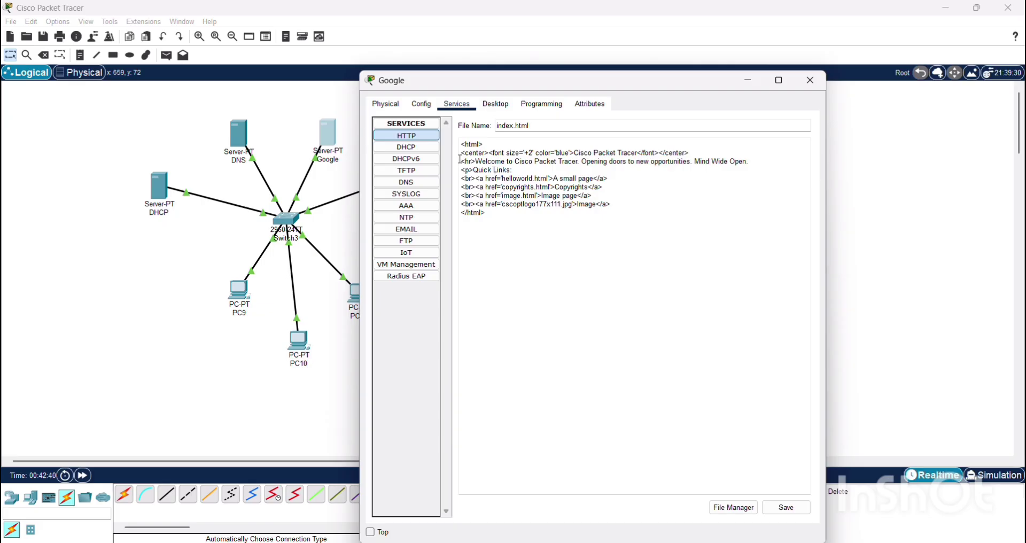
pyautogui.moveTo(460, 161); pyautogui.dragTo(622, 204)
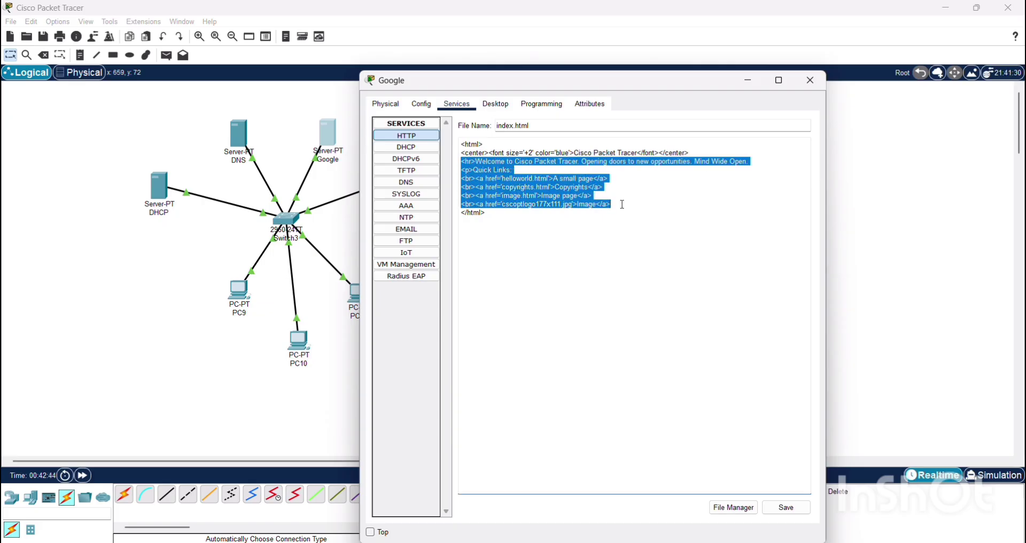
pyautogui.press('BackSpace')
pyautogui.press('BackSpace')
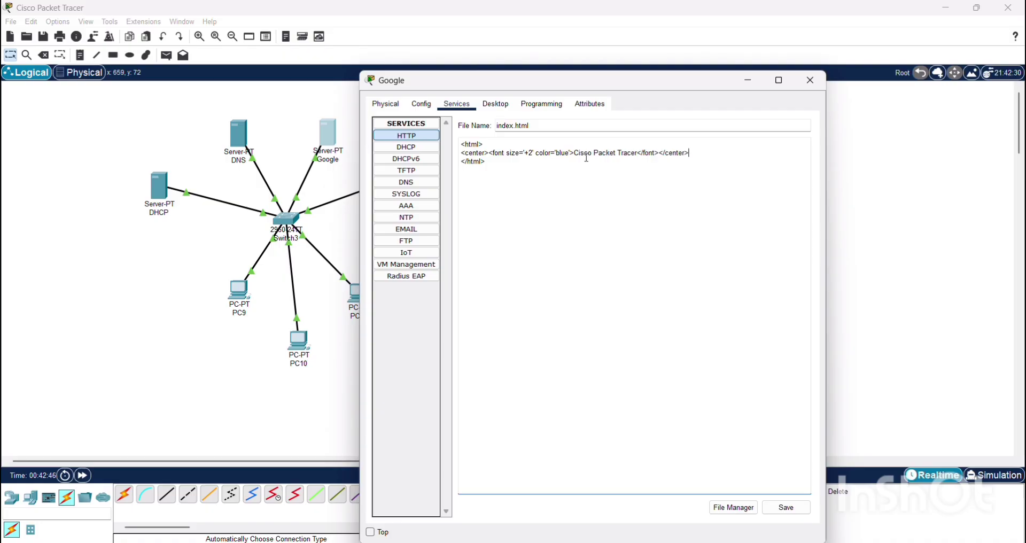
# Step: Replace the centred heading text "Cisco Packet Tracer" in the Google server's index.html with "Welcome to Google"
pyautogui.moveTo(574, 153); pyautogui.dragTo(637, 156)
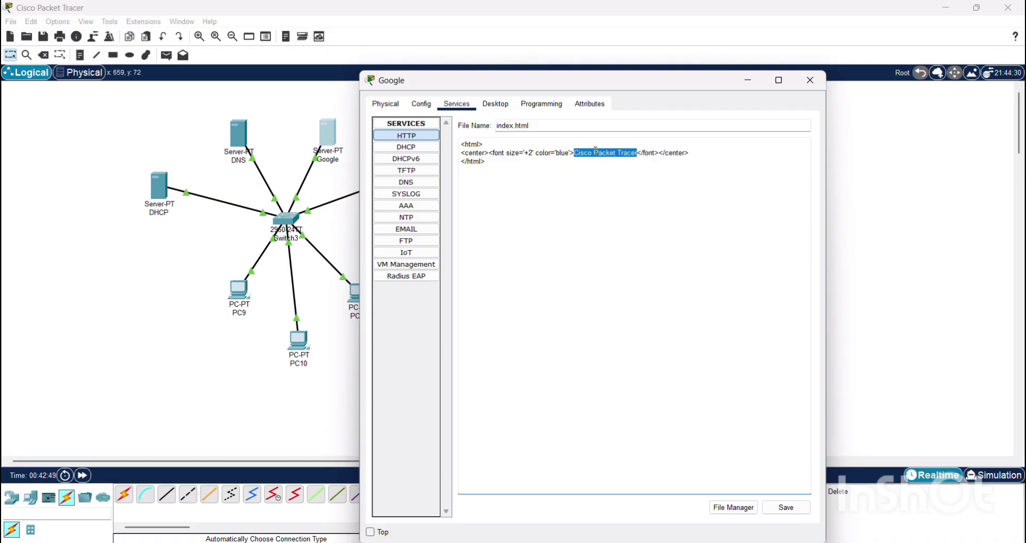
pyautogui.click(573, 155)
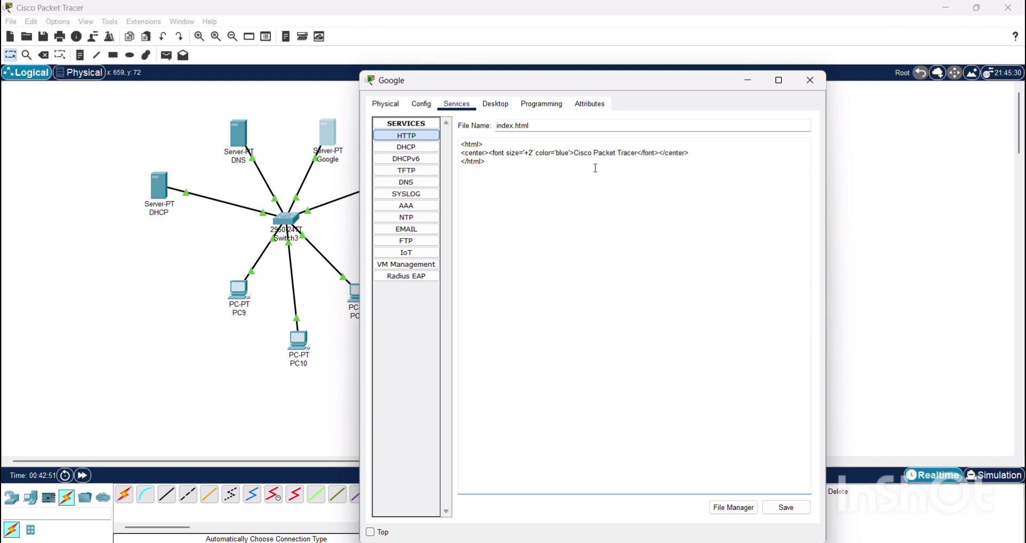
pyautogui.write('W')
pyautogui.write('elcom')
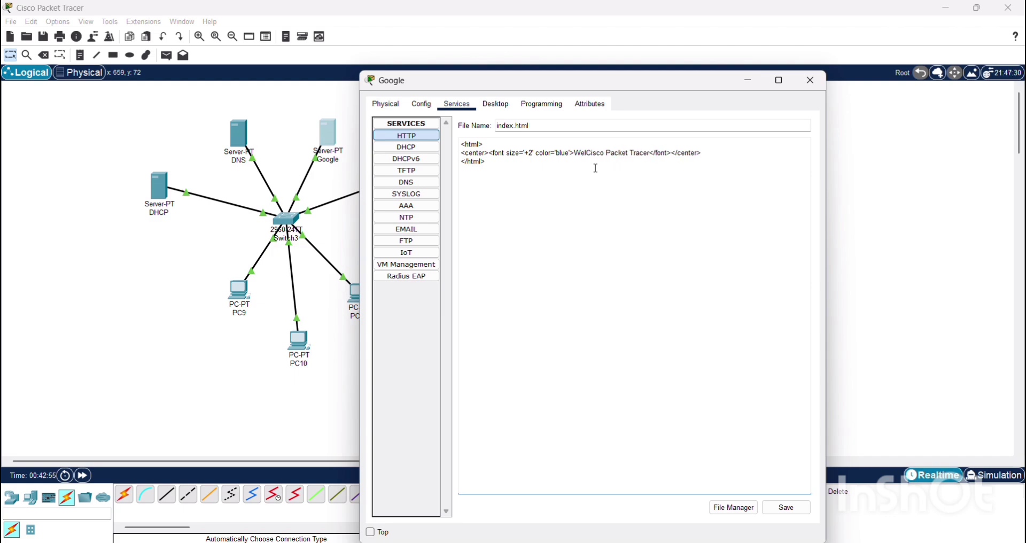
pyautogui.write('e')
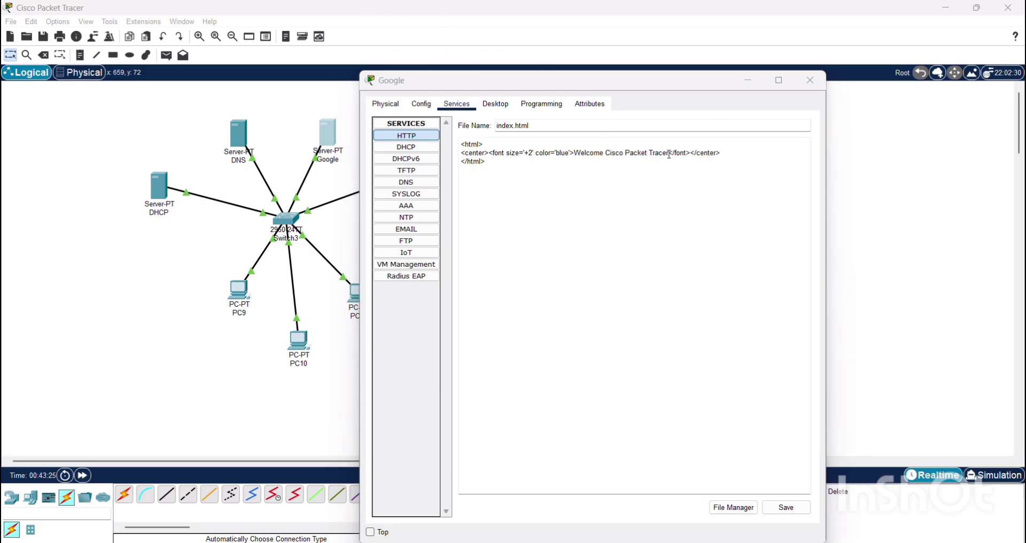
pyautogui.moveTo(669, 154); pyautogui.dragTo(602, 153)
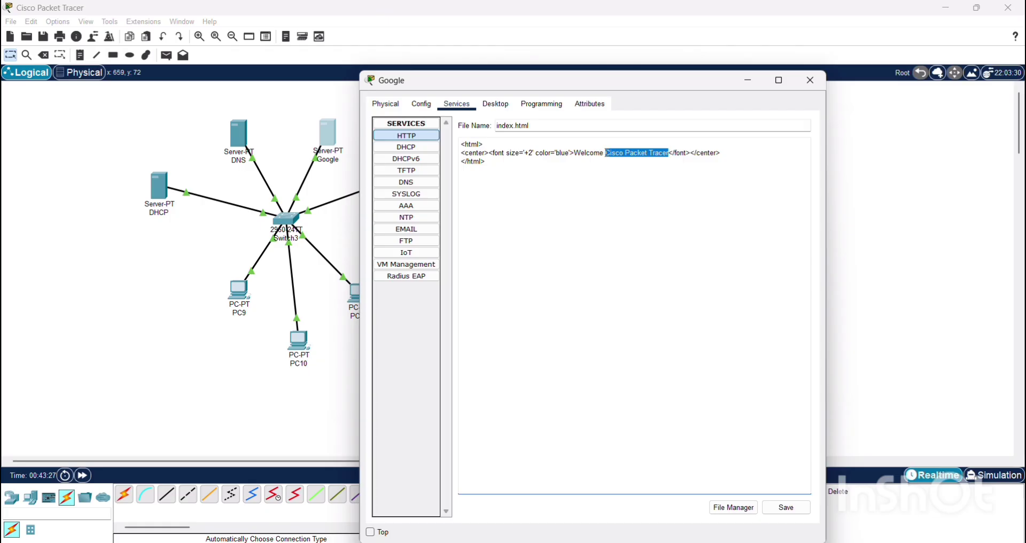
pyautogui.press('BackSpace')
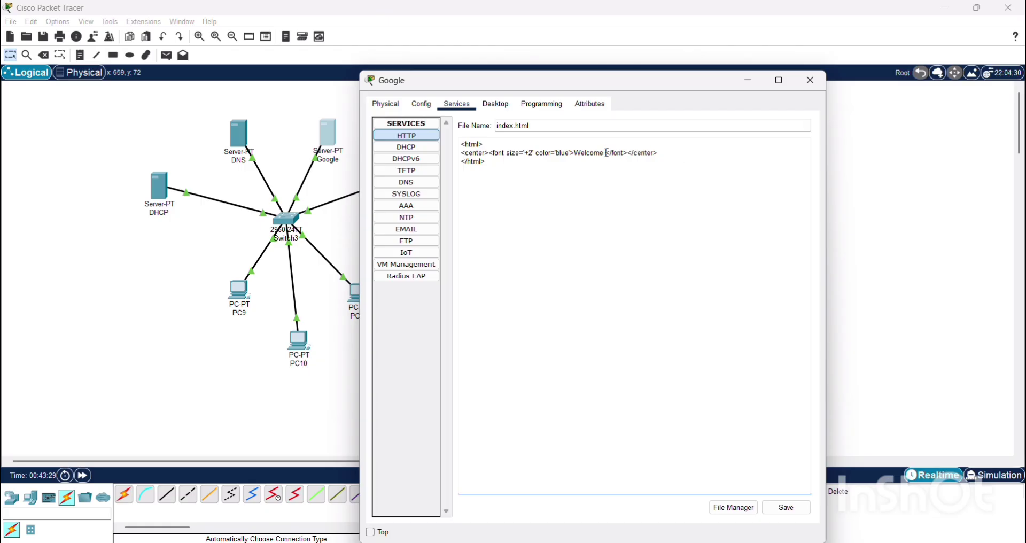
pyautogui.write('to Google')
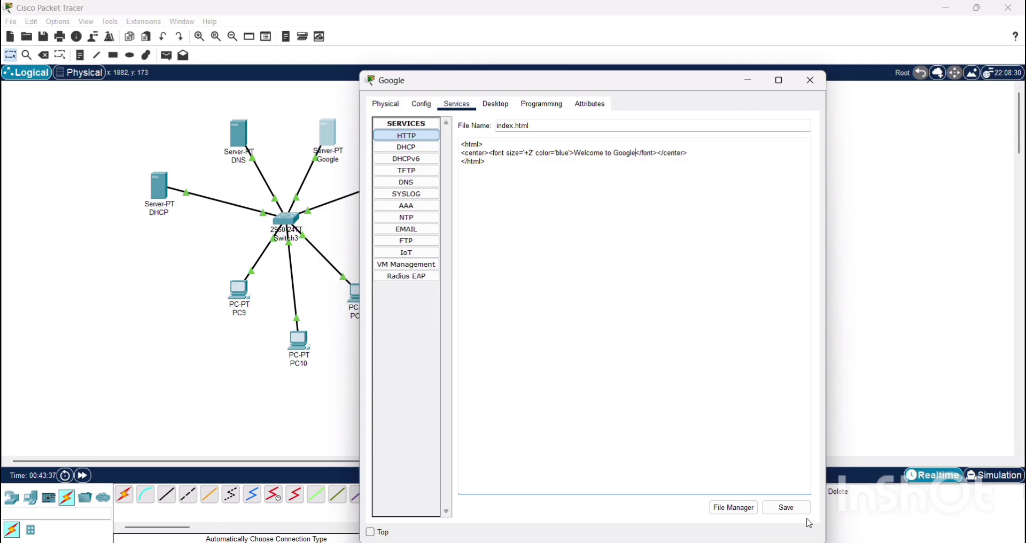
# Step: Save the edited index.html over the existing file and minimise the Google server's window
pyautogui.click(788, 513)
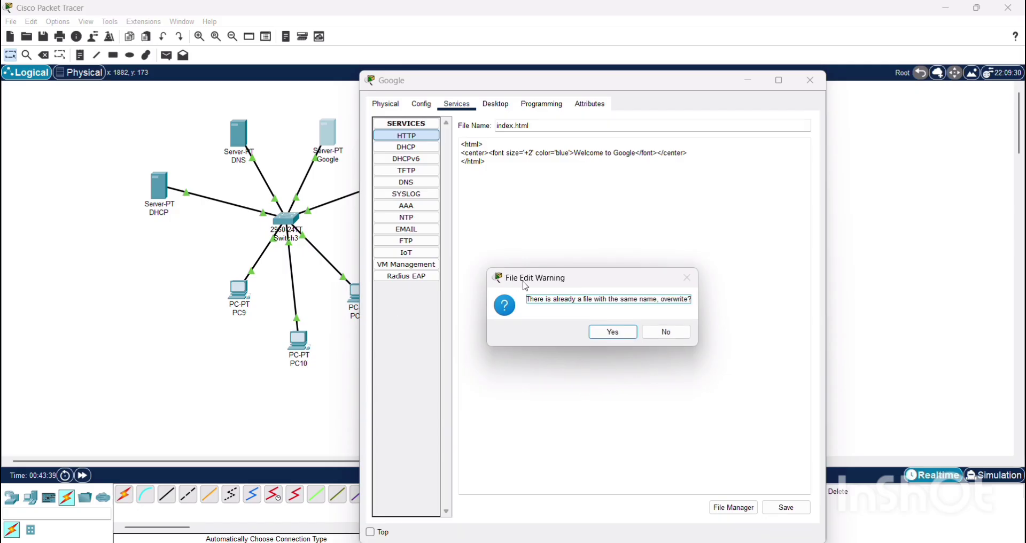
pyautogui.click(611, 335)
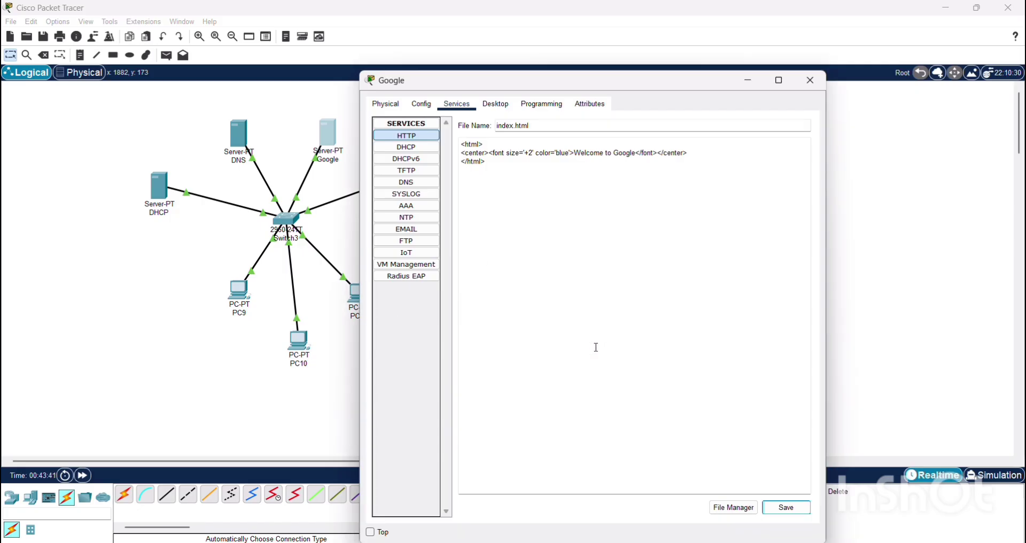
pyautogui.click(748, 81)
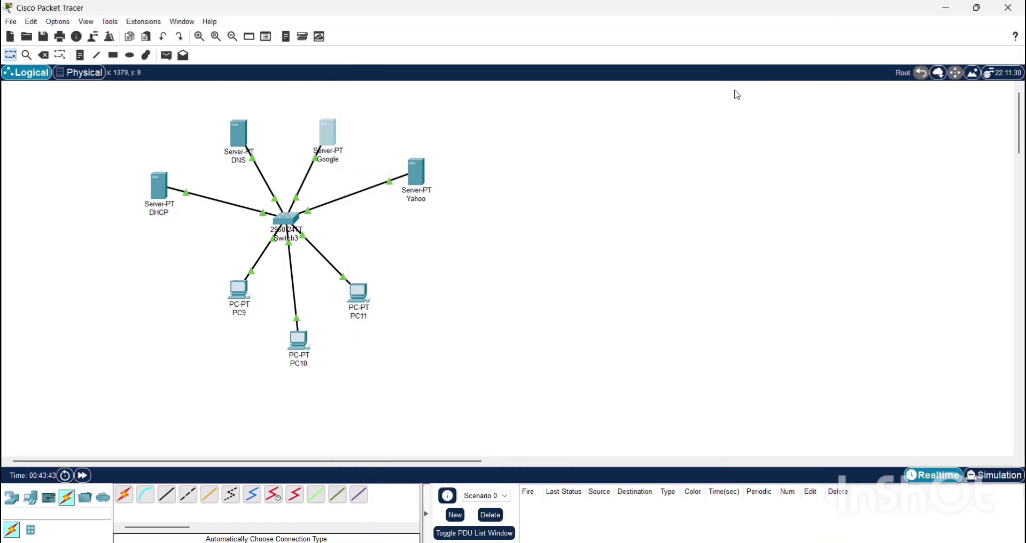
# Step: Turn off the TFTP and Syslog services on the Yahoo server
pyautogui.click(416, 174)
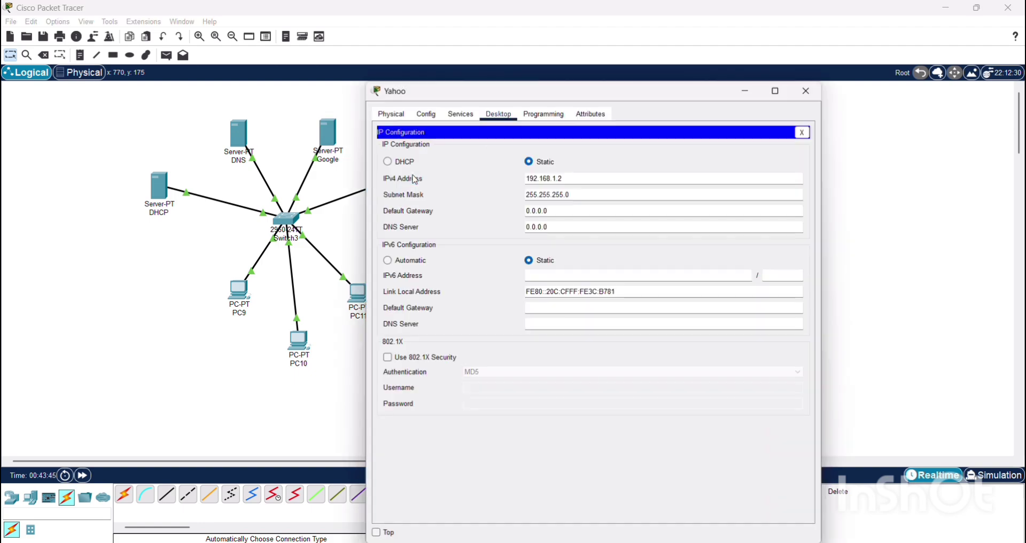
pyautogui.click(454, 105)
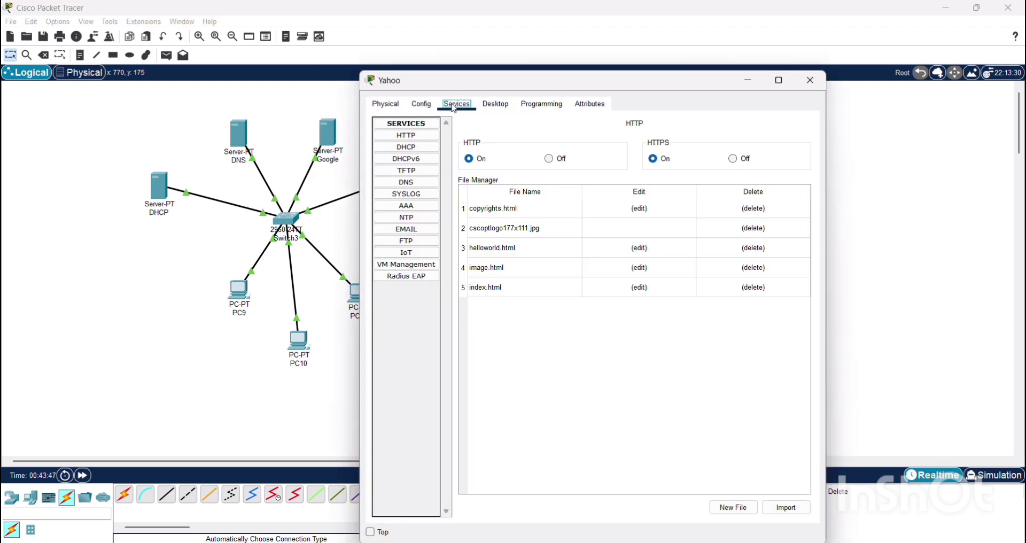
pyautogui.click(422, 148)
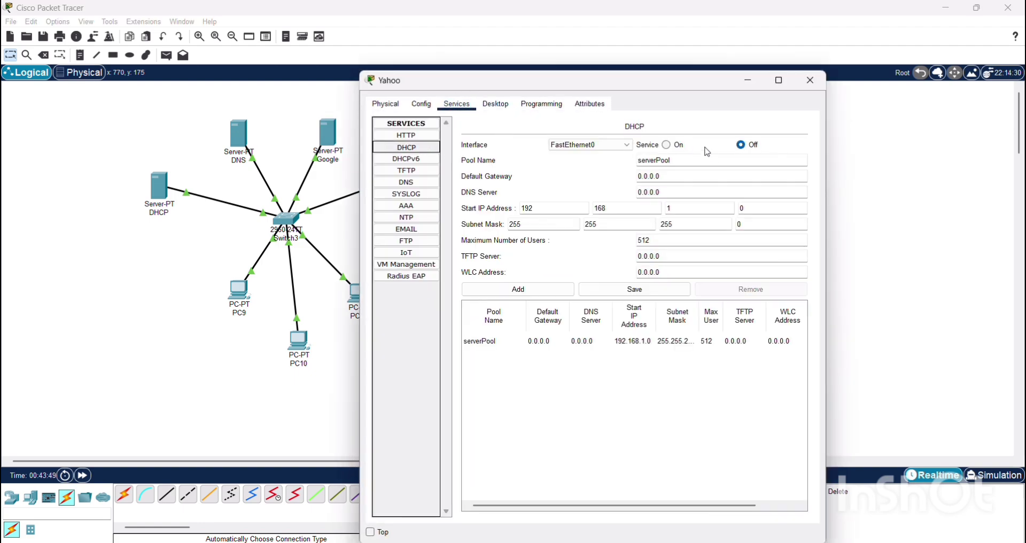
pyautogui.click(395, 158)
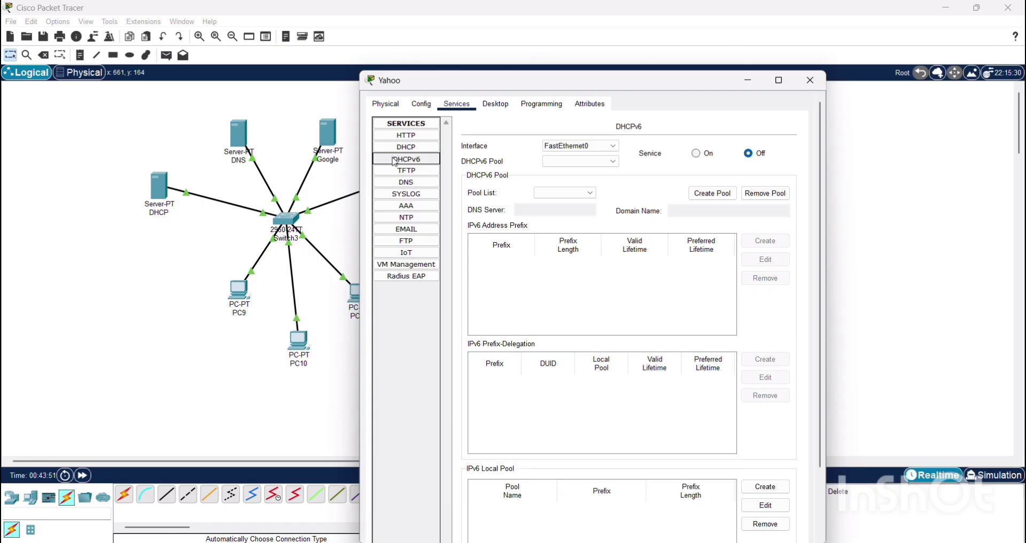
pyautogui.click(395, 171)
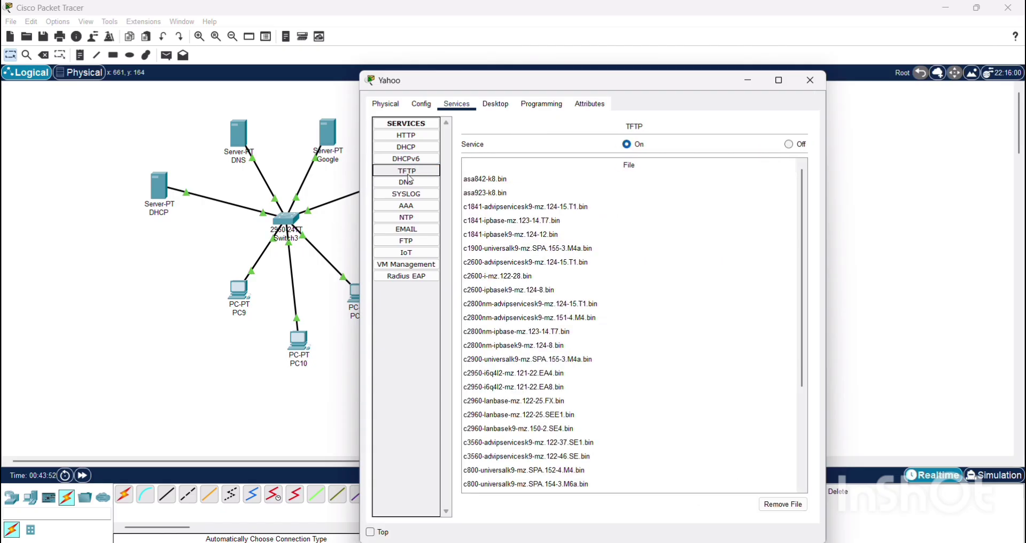
pyautogui.click(790, 144)
pyautogui.click(422, 183)
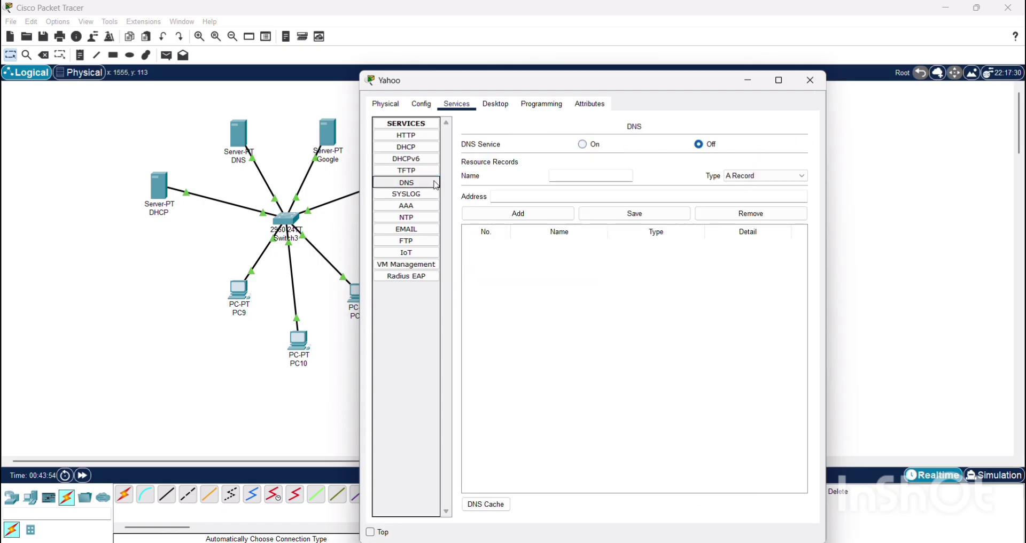
pyautogui.click(423, 197)
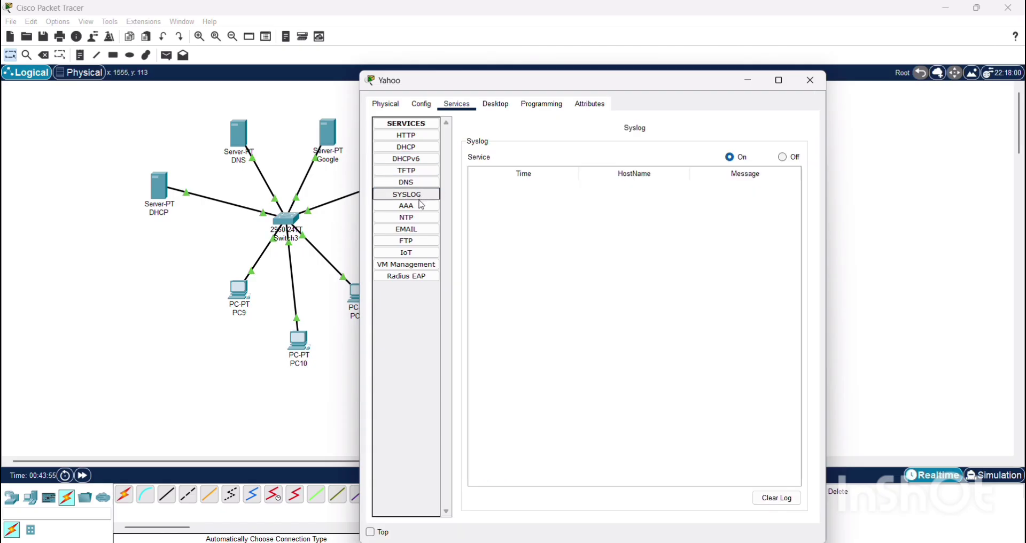
pyautogui.click(782, 158)
# Step: Turn off the NTP service and the SMTP and POP3 email services on the Yahoo server
pyautogui.click(406, 206)
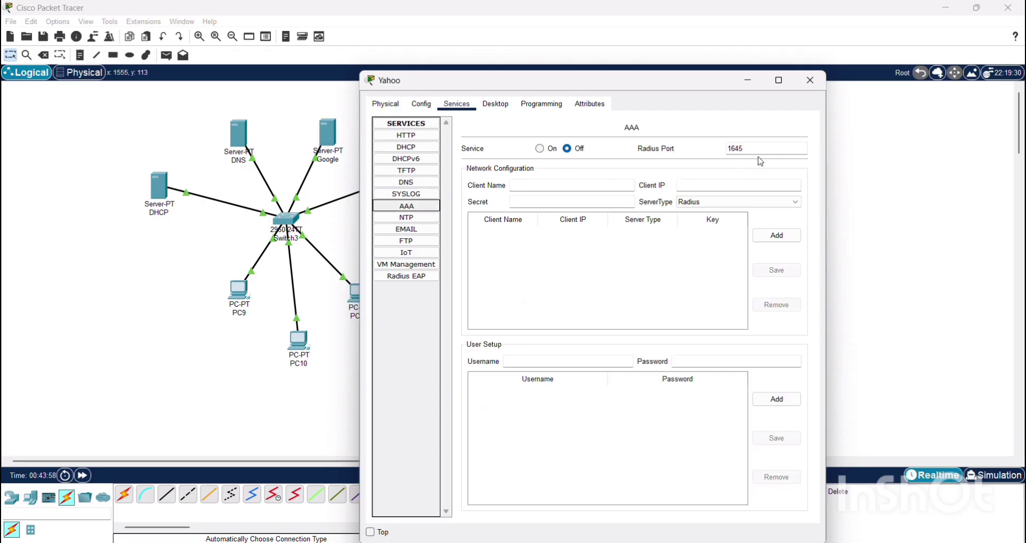
pyautogui.click(406, 217)
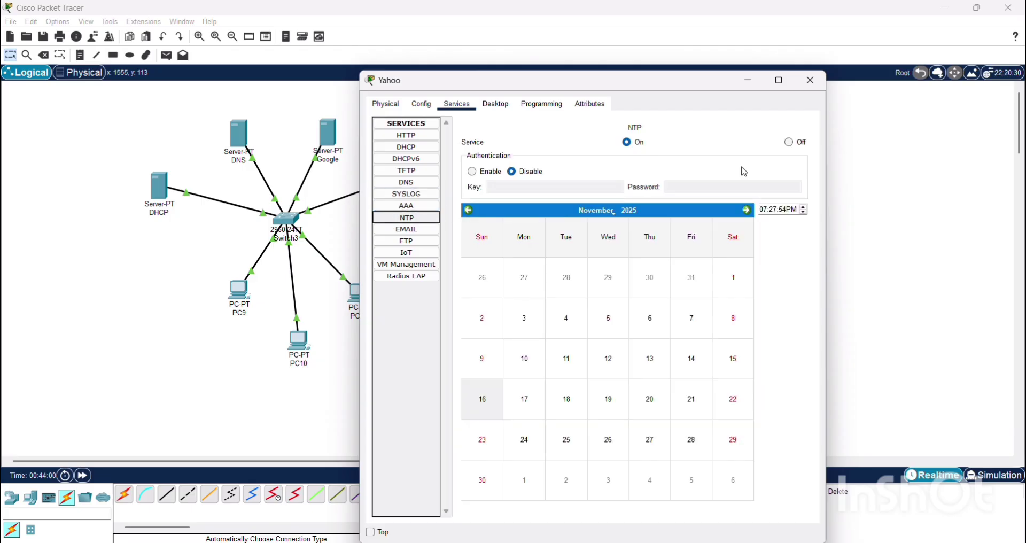
pyautogui.click(796, 143)
pyautogui.click(430, 230)
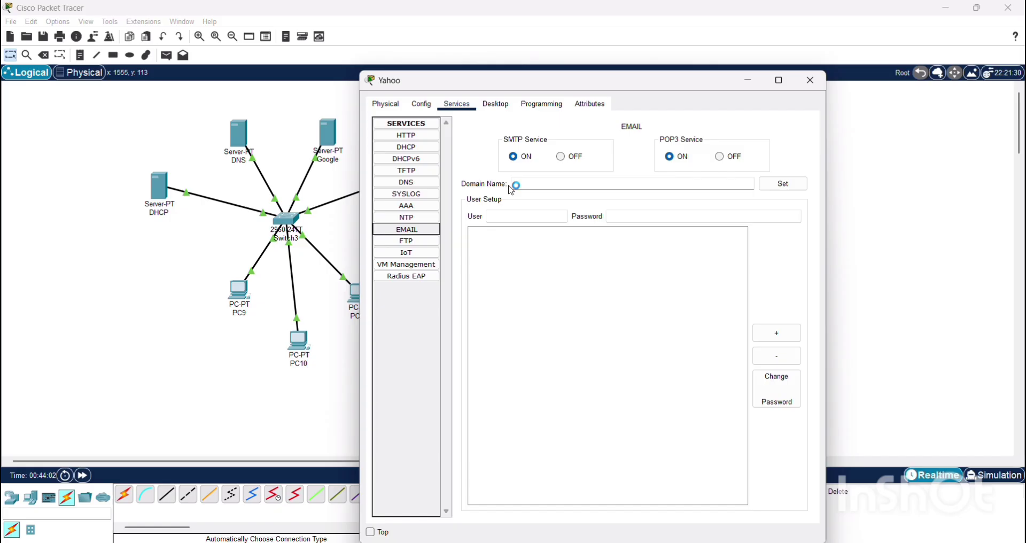
pyautogui.click(719, 161)
pyautogui.click(560, 157)
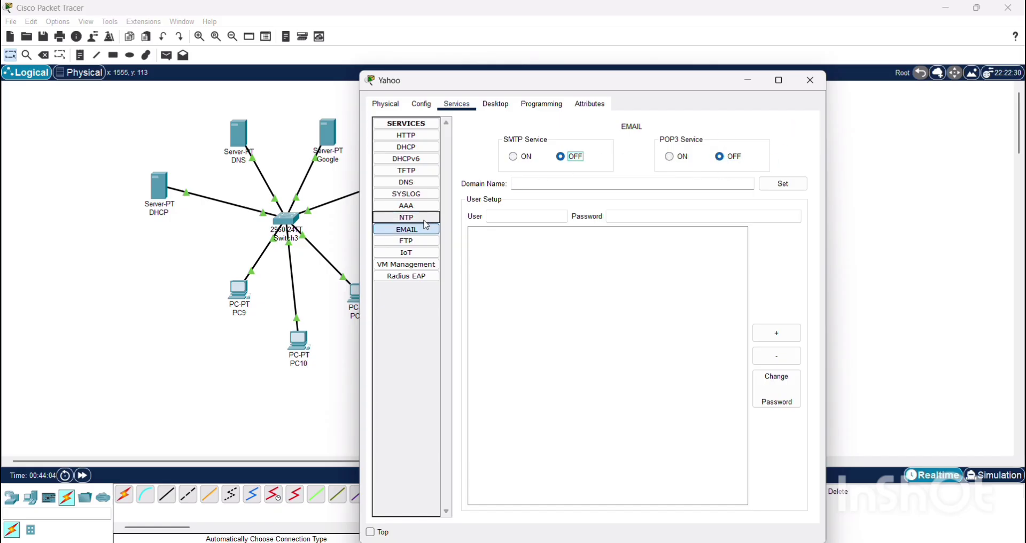
# Step: Turn off the FTP and VM Management services on the Yahoo server
pyautogui.click(428, 242)
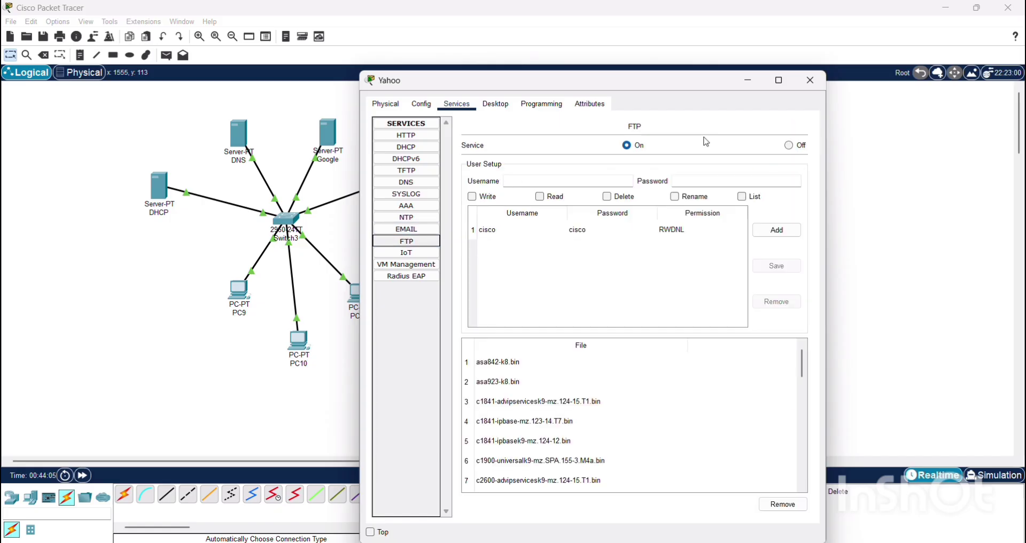
pyautogui.click(795, 147)
pyautogui.click(422, 252)
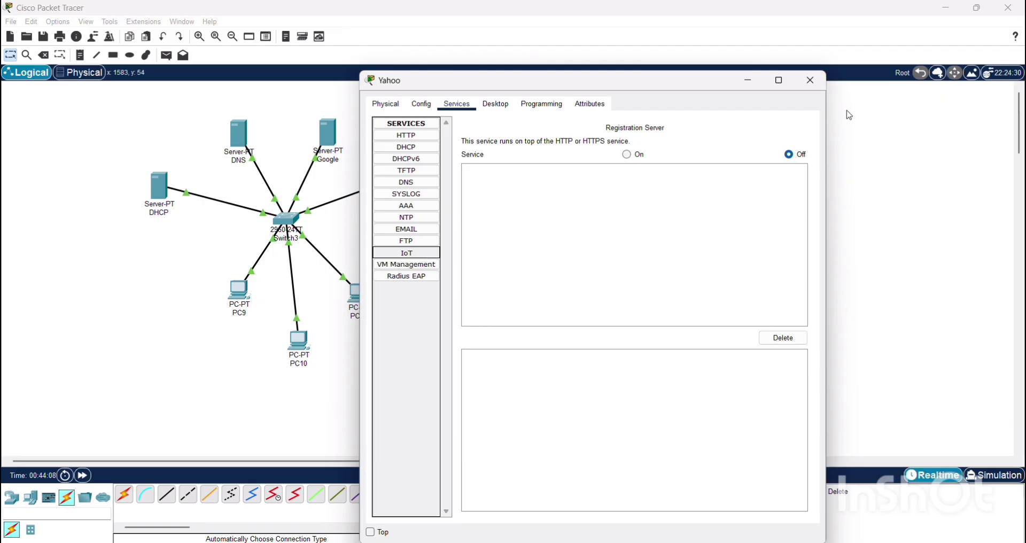
pyautogui.click(406, 264)
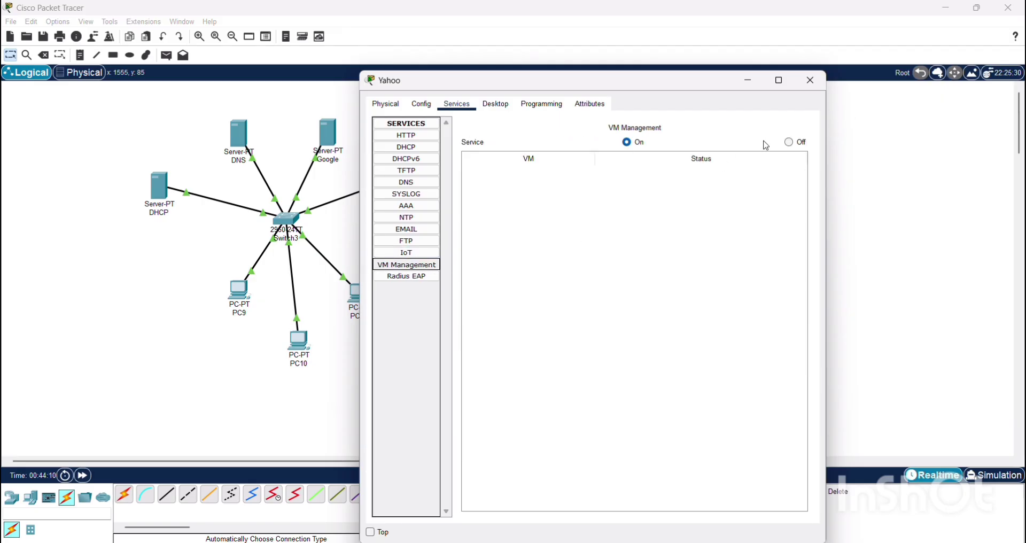
pyautogui.click(791, 144)
pyautogui.click(406, 276)
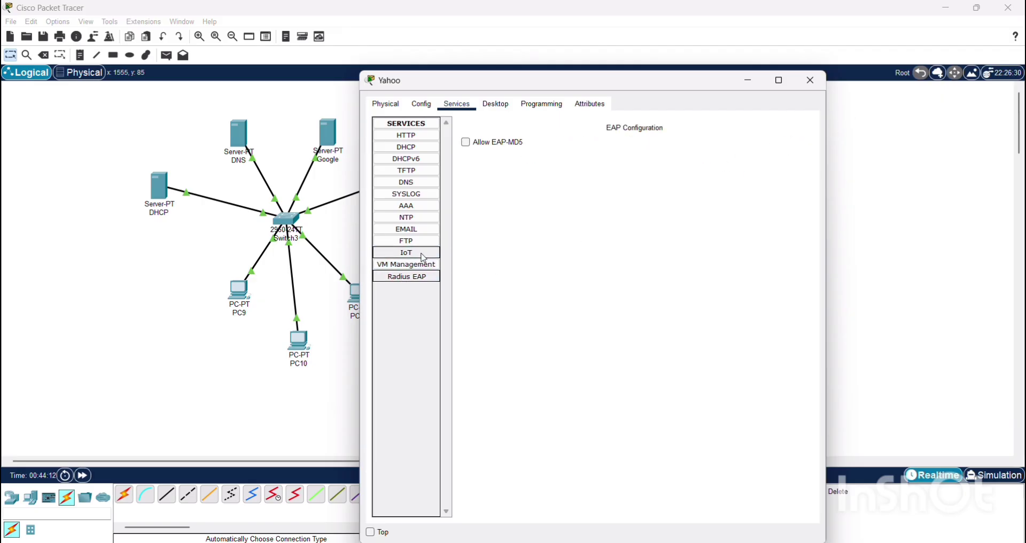
# Step: Open index.html of the Yahoo server's HTTP service for editing and delete the welcome line, Quick Links and all page links
pyautogui.click(417, 134)
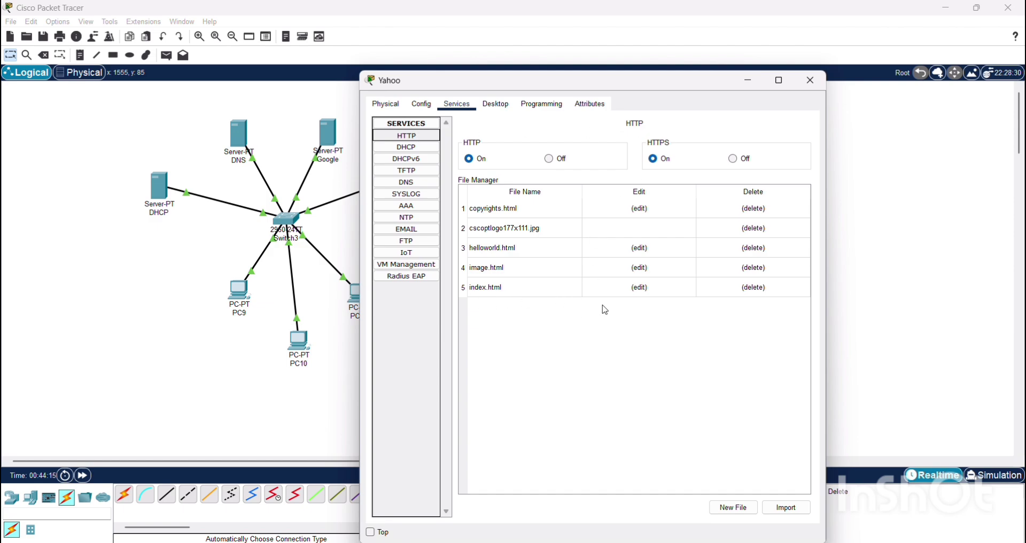
pyautogui.click(642, 287)
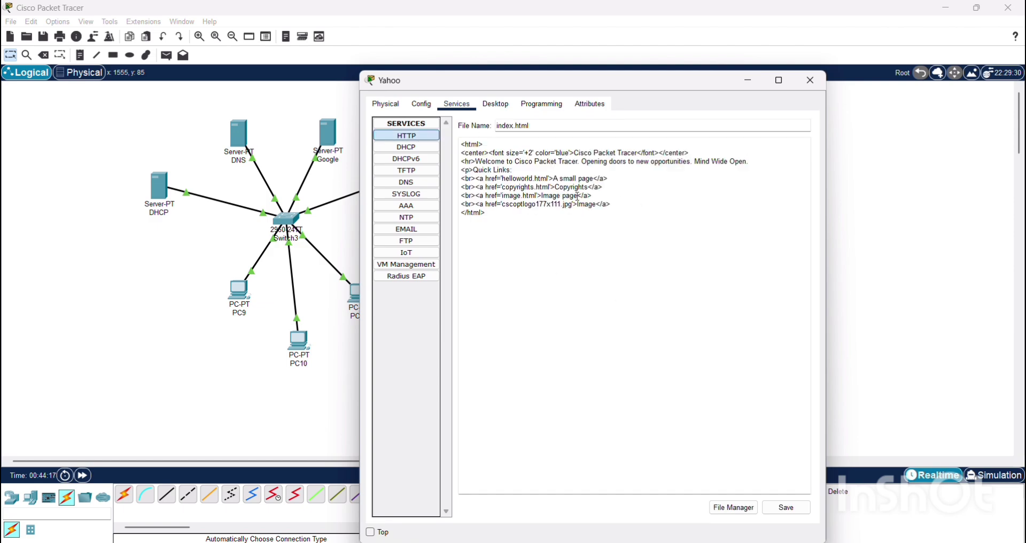
pyautogui.moveTo(621, 209); pyautogui.dragTo(460, 159)
pyautogui.press('BackSpace')
pyautogui.press('BackSpace')
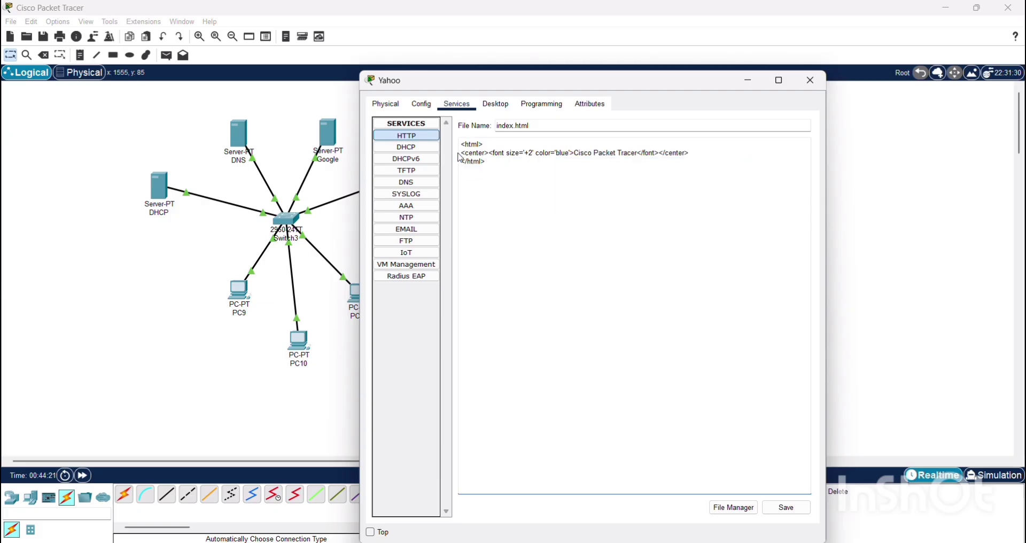
# Step: Replace the heading text "Cisco Packet Tracer" in the Yahoo server's index.html with "Welcome to Yahoo" and save over the existing file
pyautogui.moveTo(637, 155); pyautogui.dragTo(574, 151)
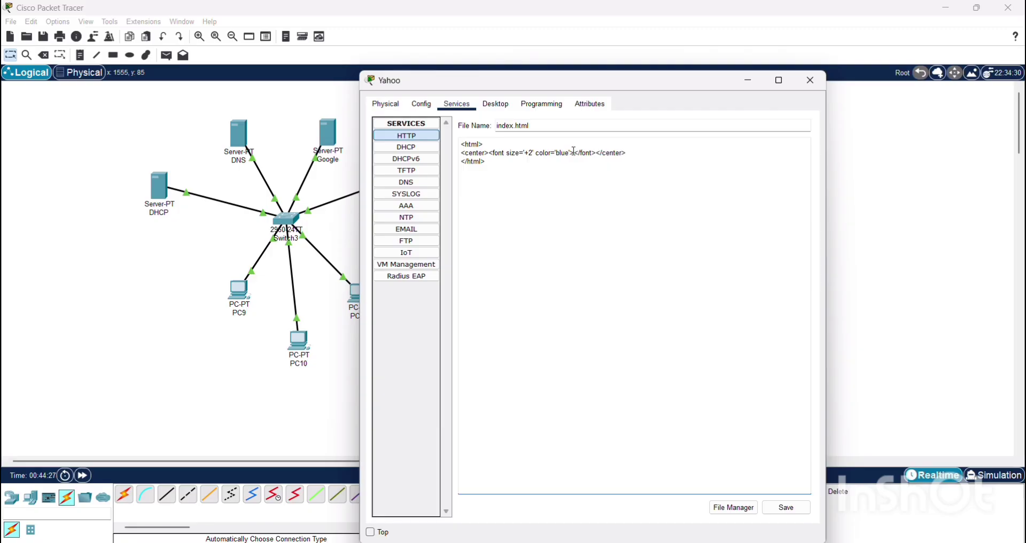
pyautogui.write('Welcome to Yahoo')
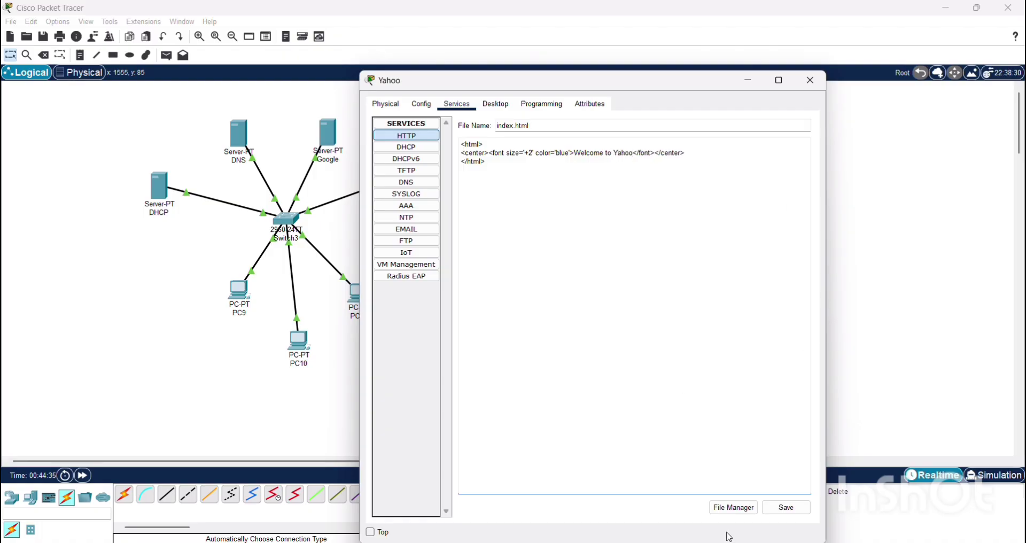
pyautogui.click(777, 508)
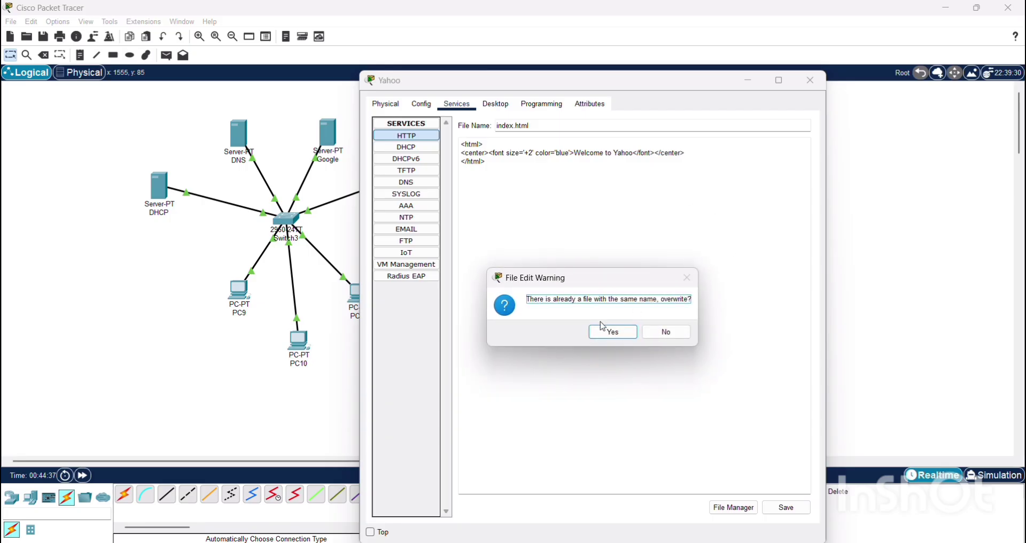
pyautogui.click(605, 335)
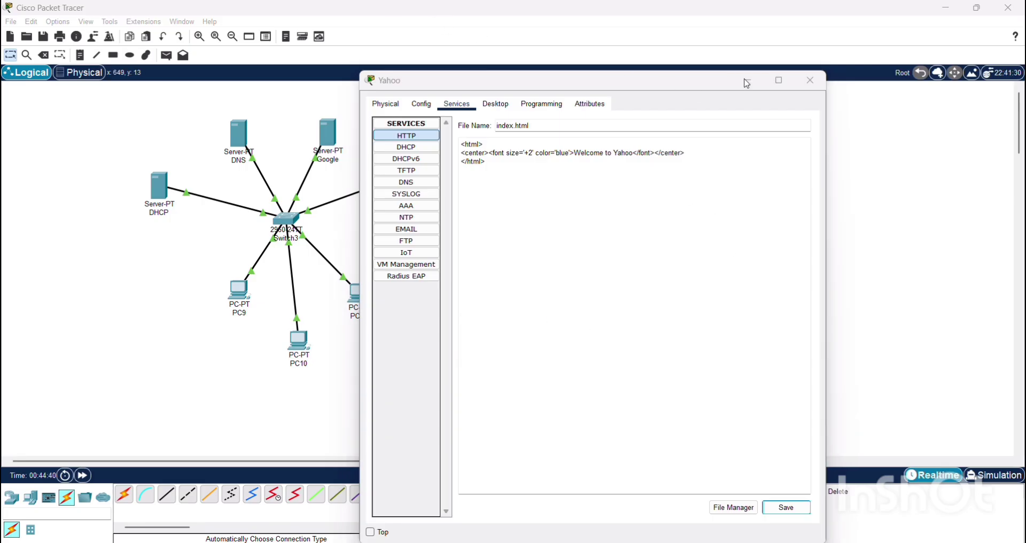
pyautogui.click(810, 80)
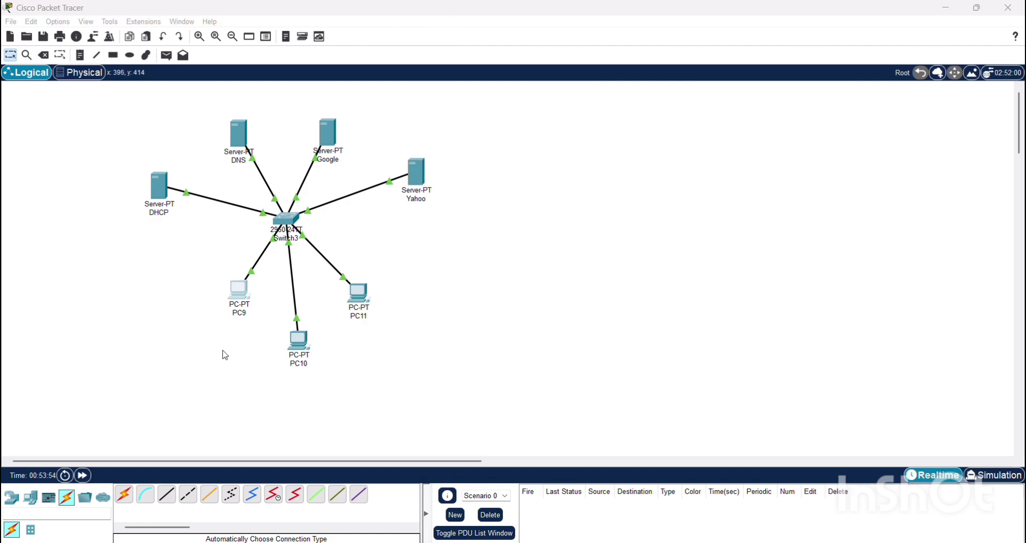
# Step: Check PC9's IP configuration and switch PC10's IPv4 configuration from static to DHCP
pyautogui.click(236, 295)
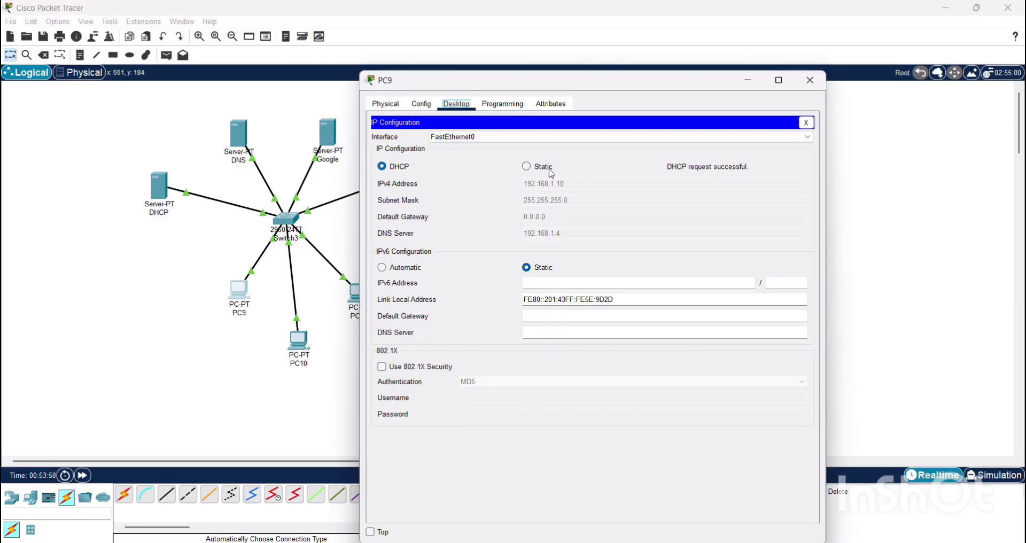
pyautogui.click(754, 81)
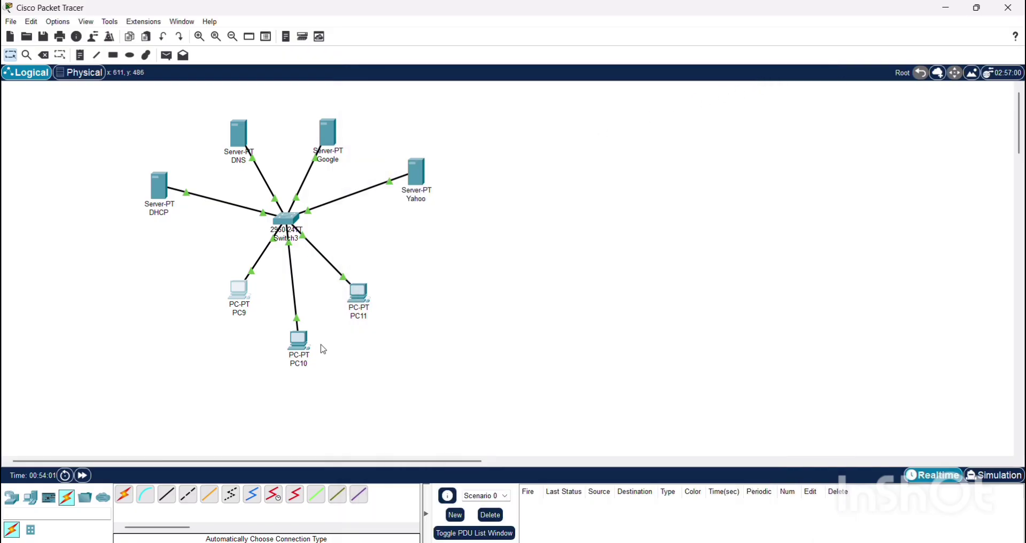
pyautogui.click(298, 342)
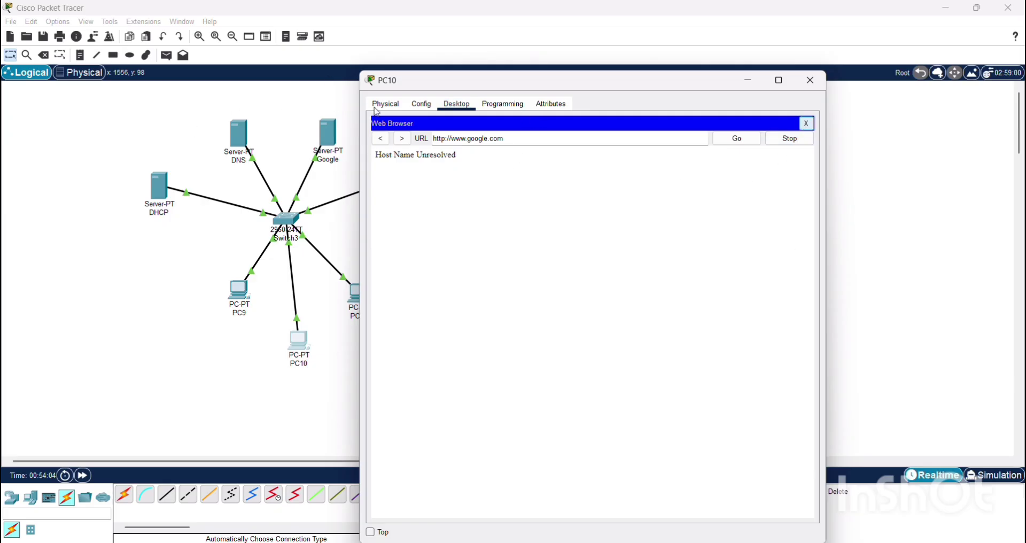
pyautogui.click(419, 105)
pyautogui.click(454, 105)
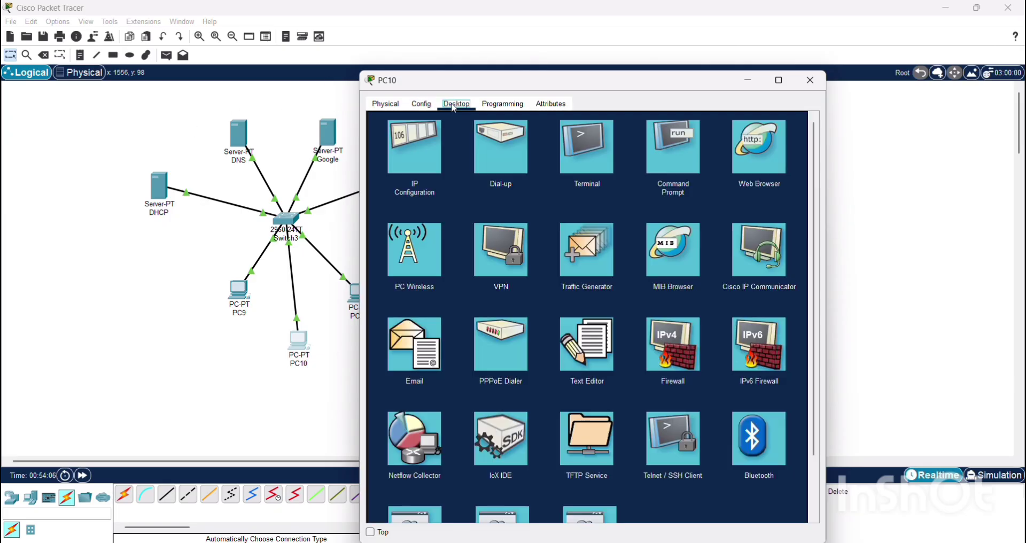
pyautogui.click(404, 145)
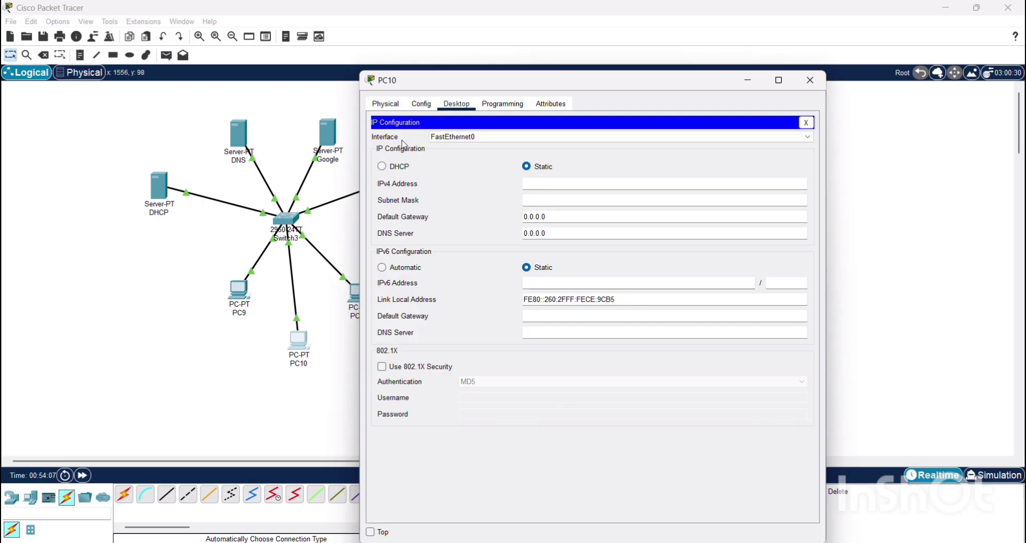
pyautogui.click(382, 167)
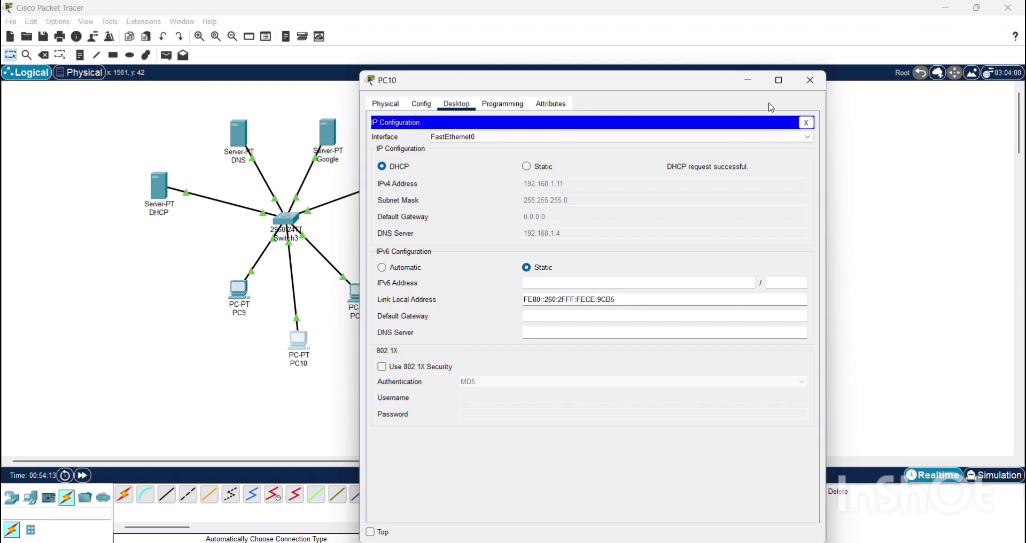
pyautogui.click(749, 81)
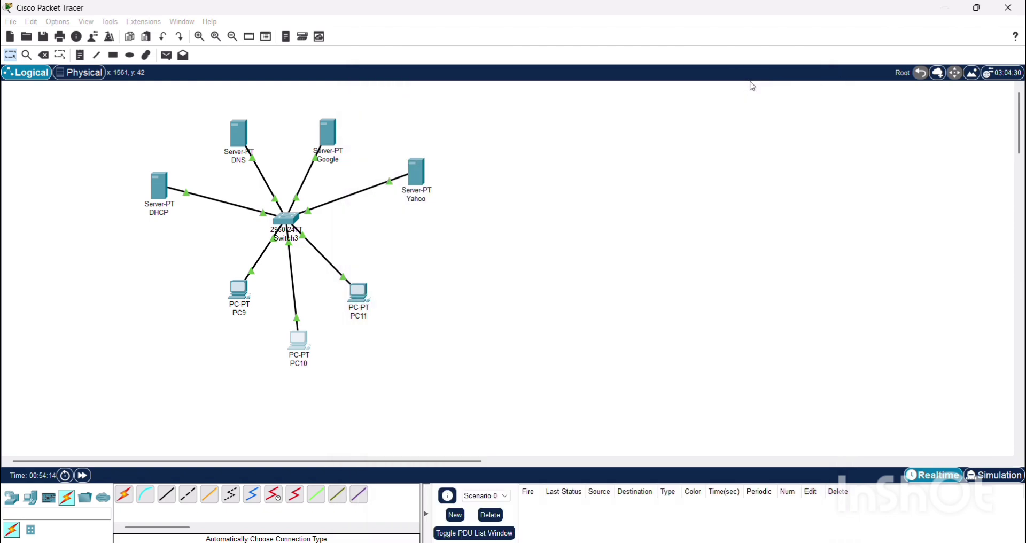
# Step: Switch PC11's IPv4 configuration from static to DHCP and minimise its window
pyautogui.click(360, 293)
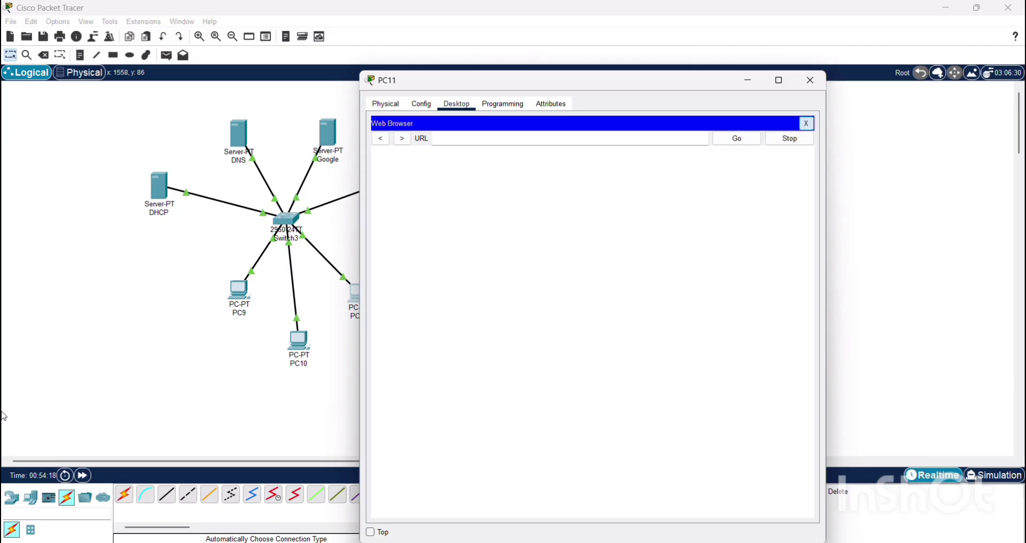
pyautogui.click(421, 104)
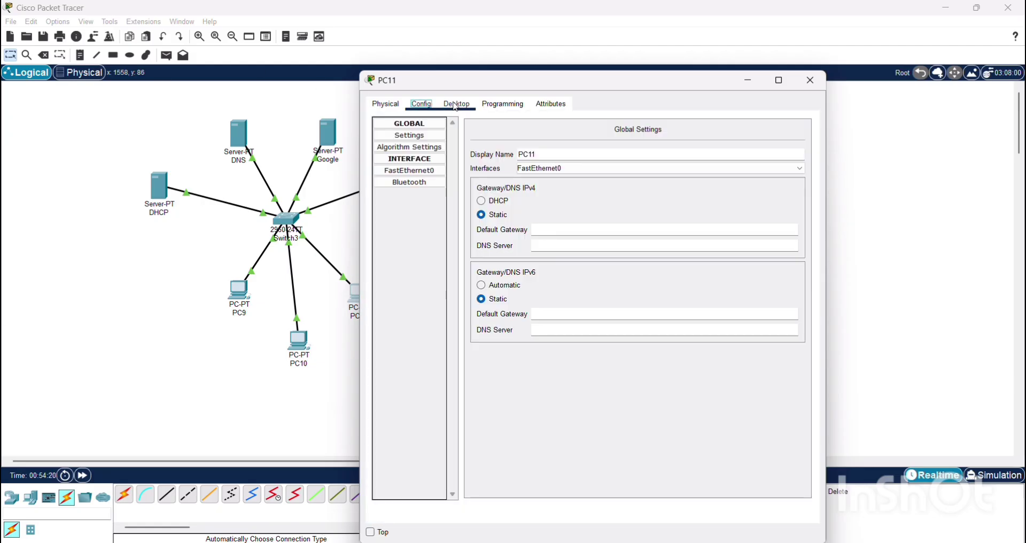
pyautogui.click(455, 104)
pyautogui.click(422, 151)
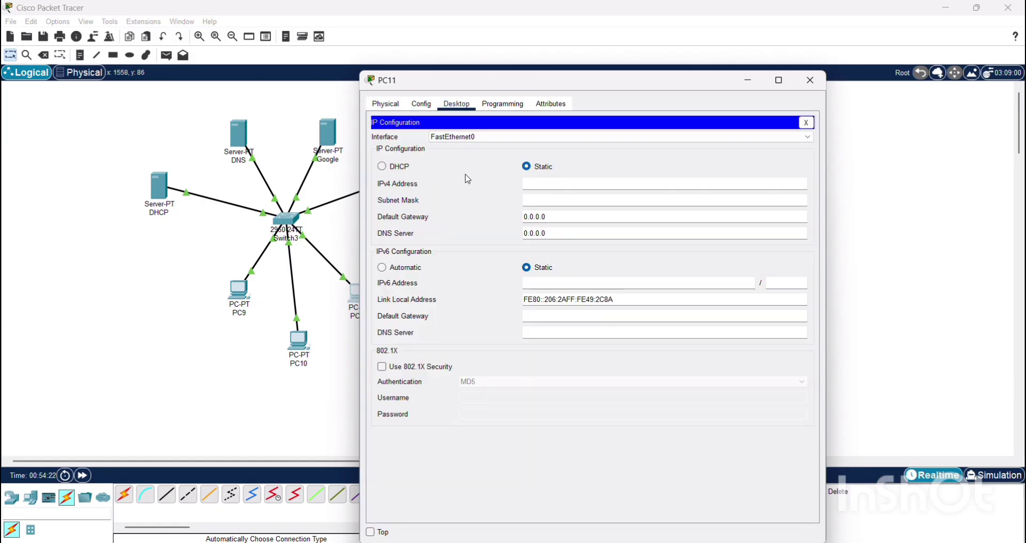
pyautogui.click(381, 166)
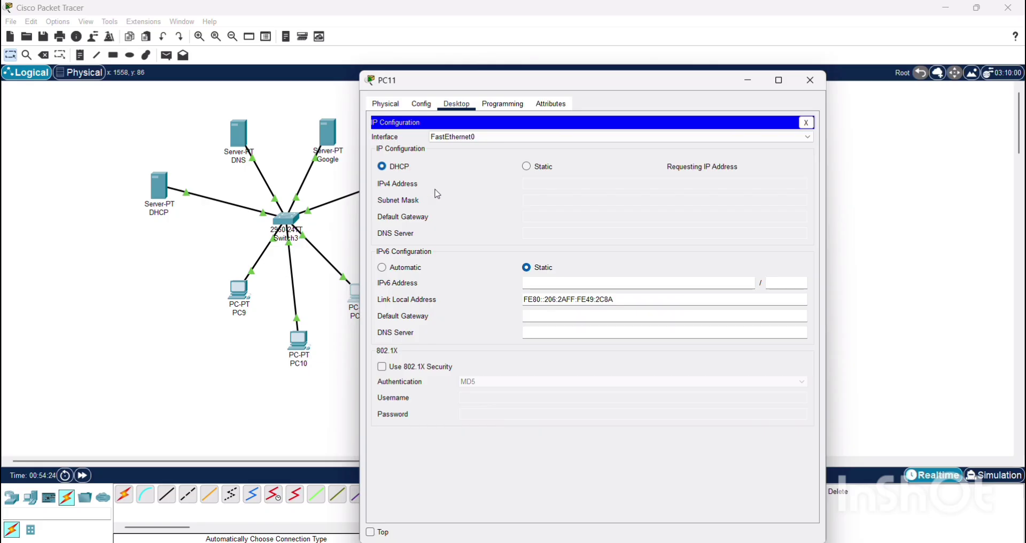
pyautogui.click(749, 84)
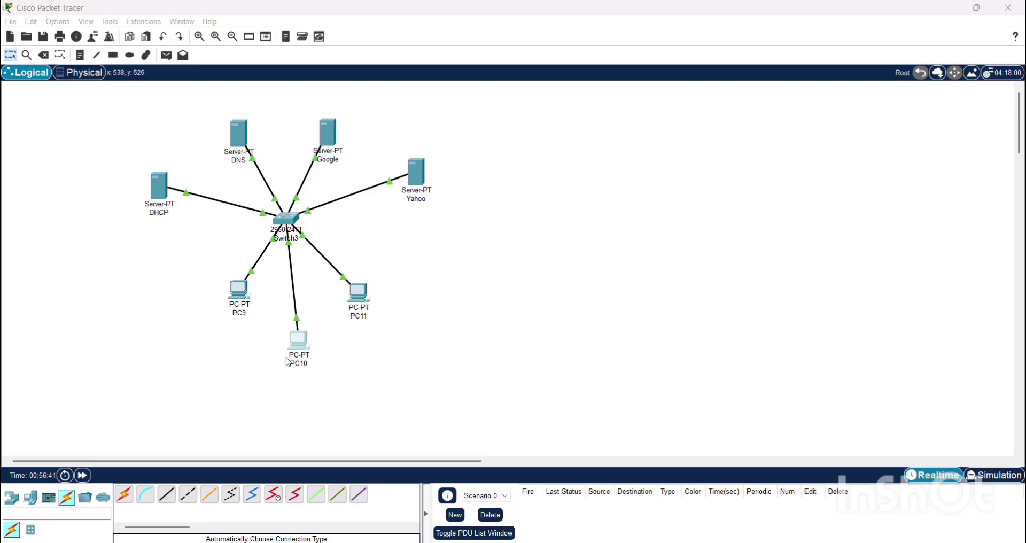
pyautogui.click(297, 343)
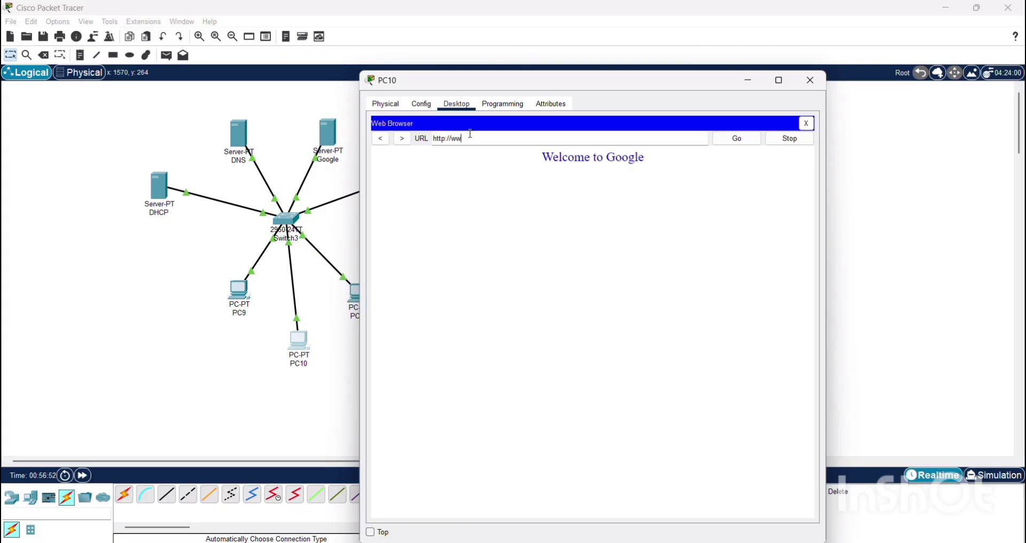
pyautogui.write('w.google.com')
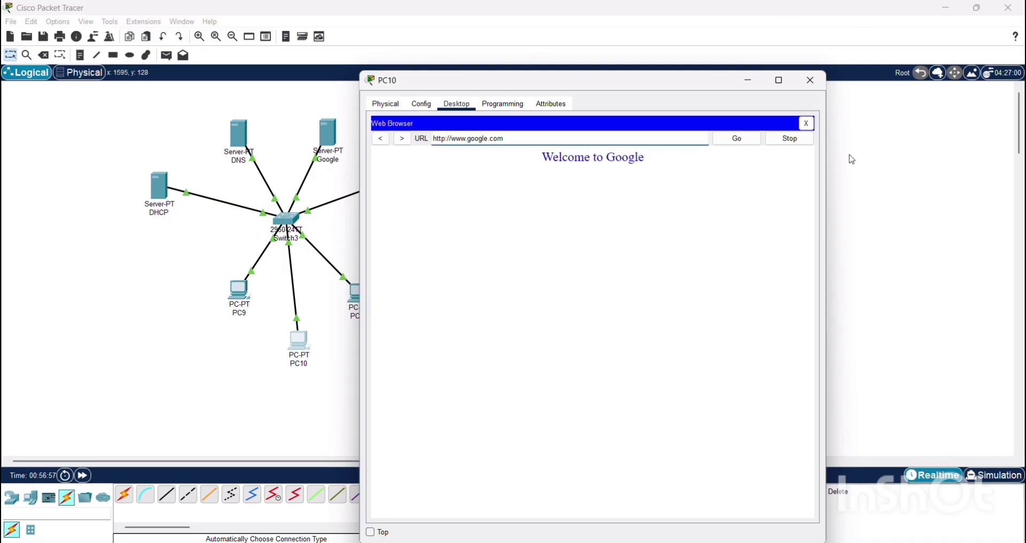
pyautogui.click(755, 140)
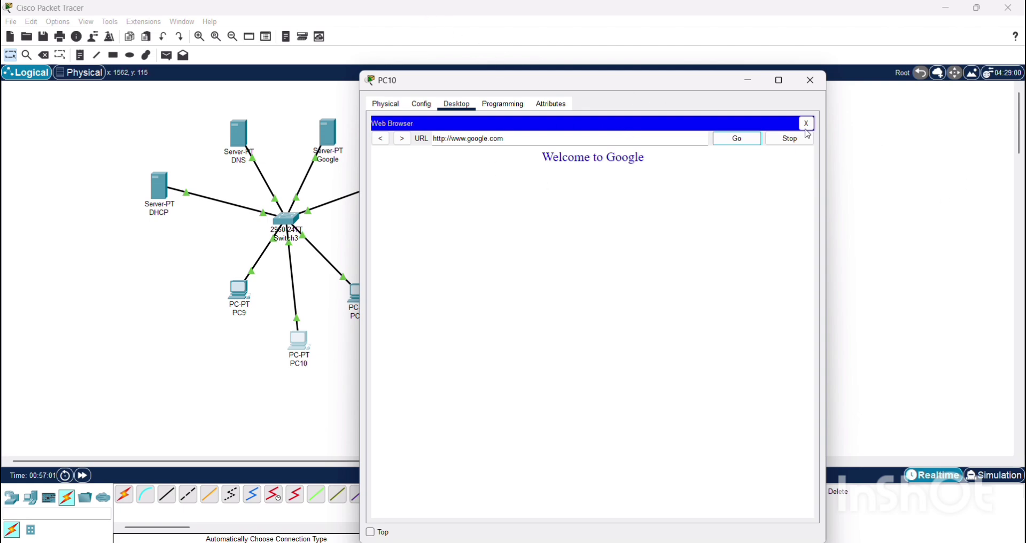
pyautogui.click(748, 80)
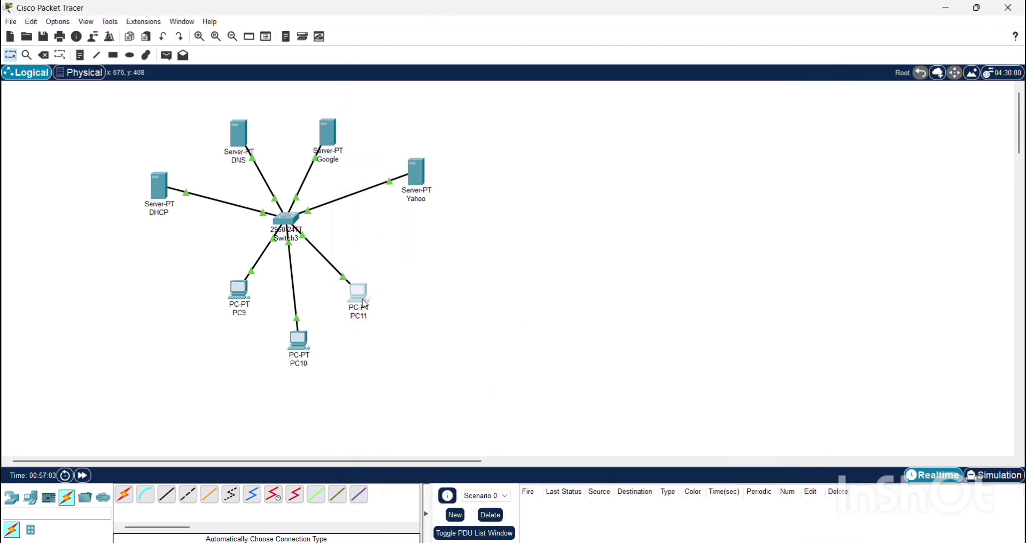
pyautogui.click(365, 303)
pyautogui.click(421, 104)
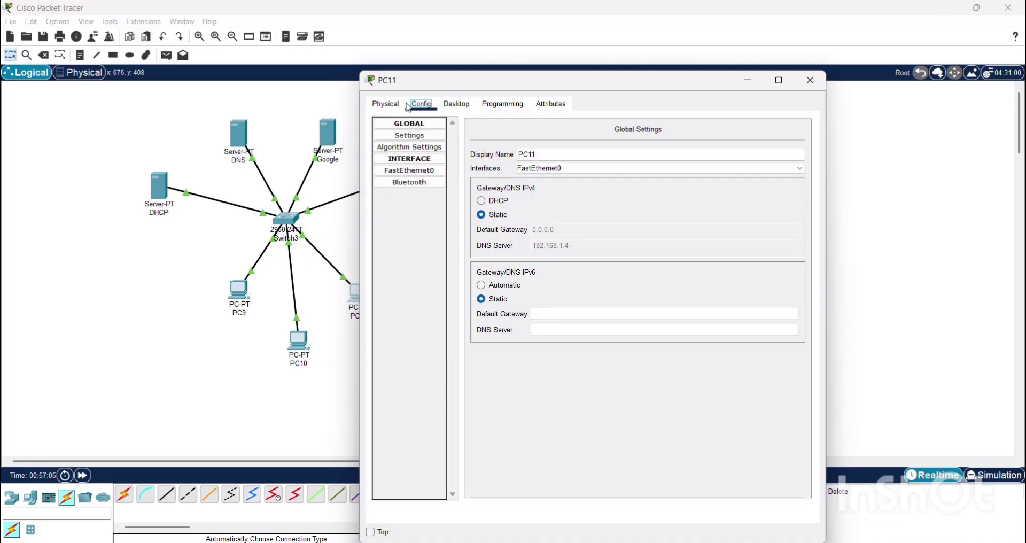
pyautogui.click(457, 104)
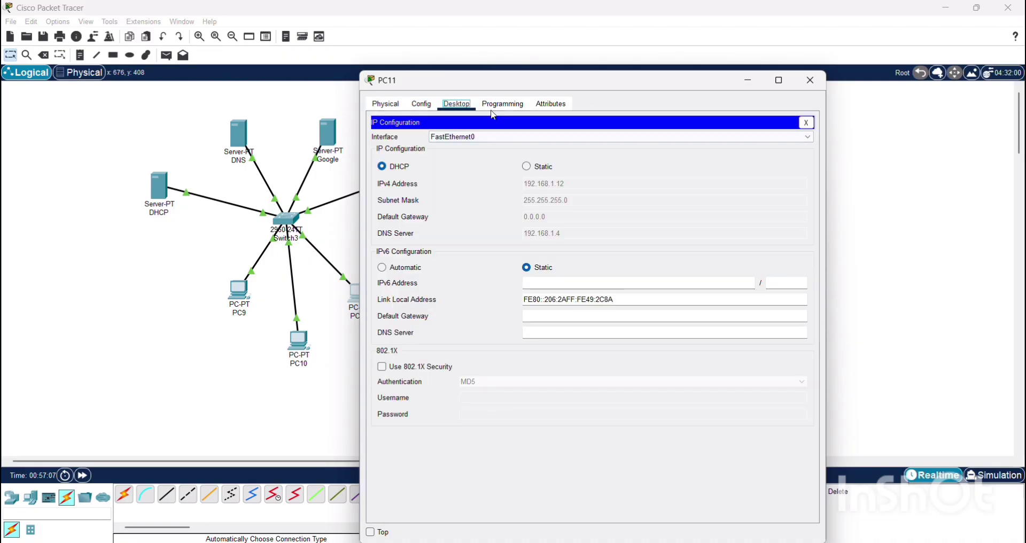
pyautogui.click(807, 124)
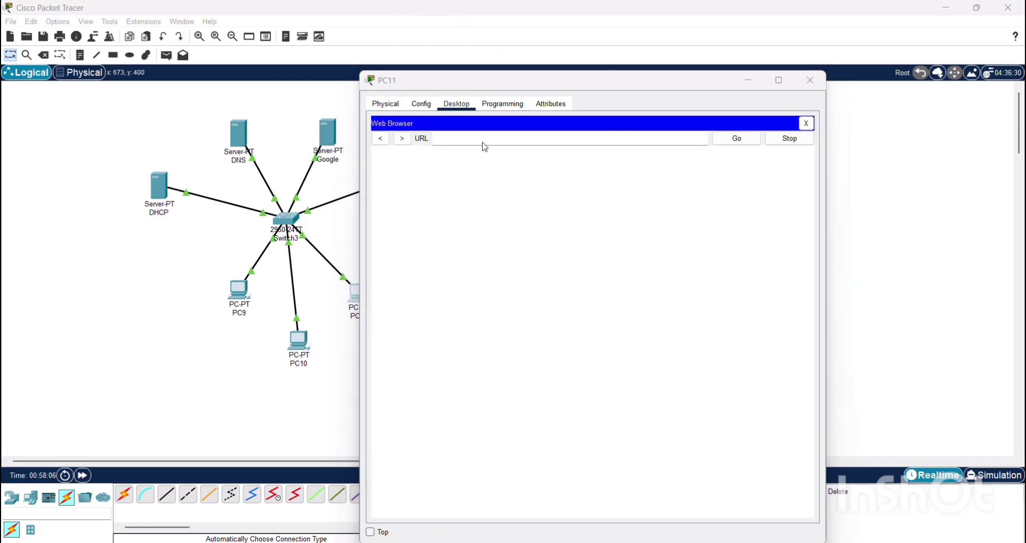
pyautogui.click(447, 140)
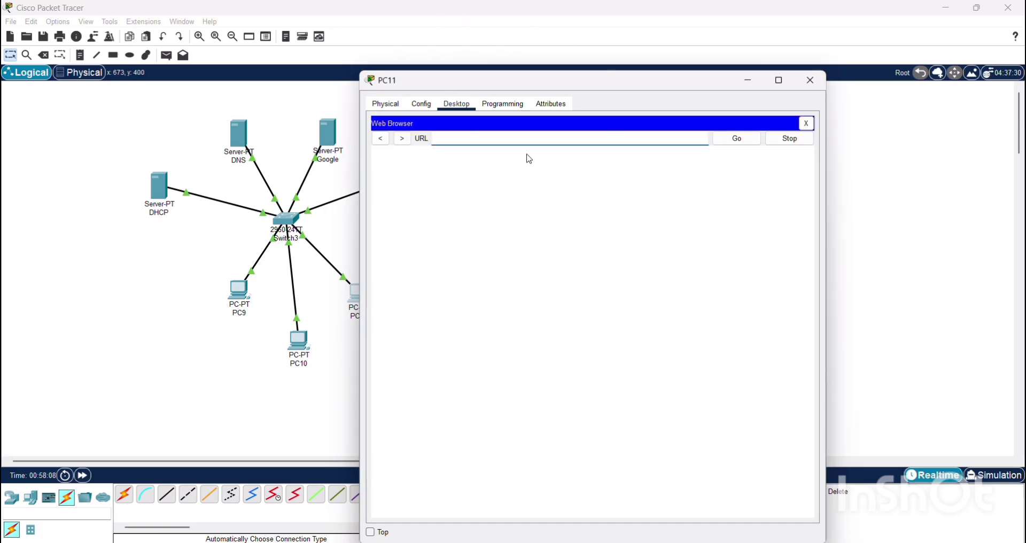
pyautogui.write('http://www.yahoo.com')
pyautogui.click(741, 139)
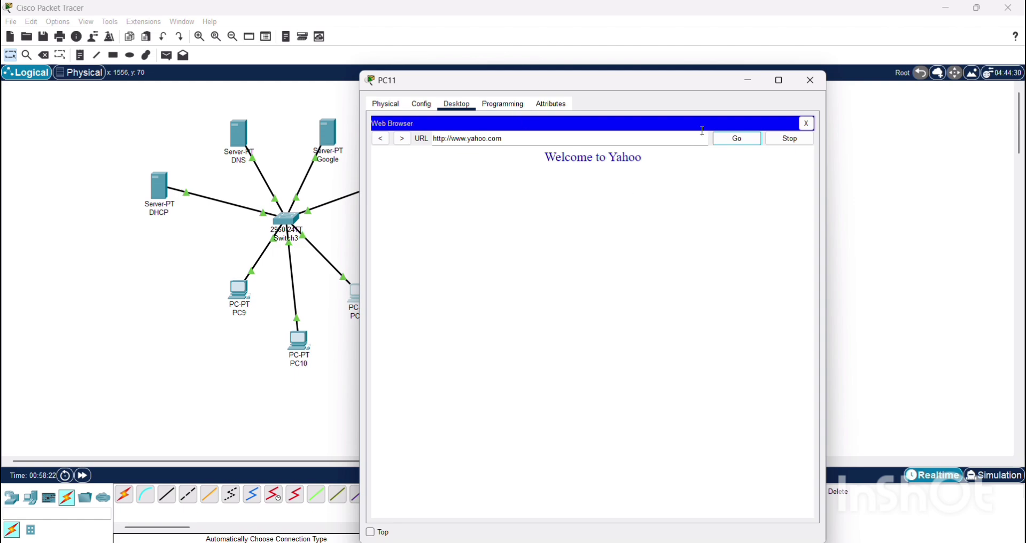
pyautogui.click(749, 83)
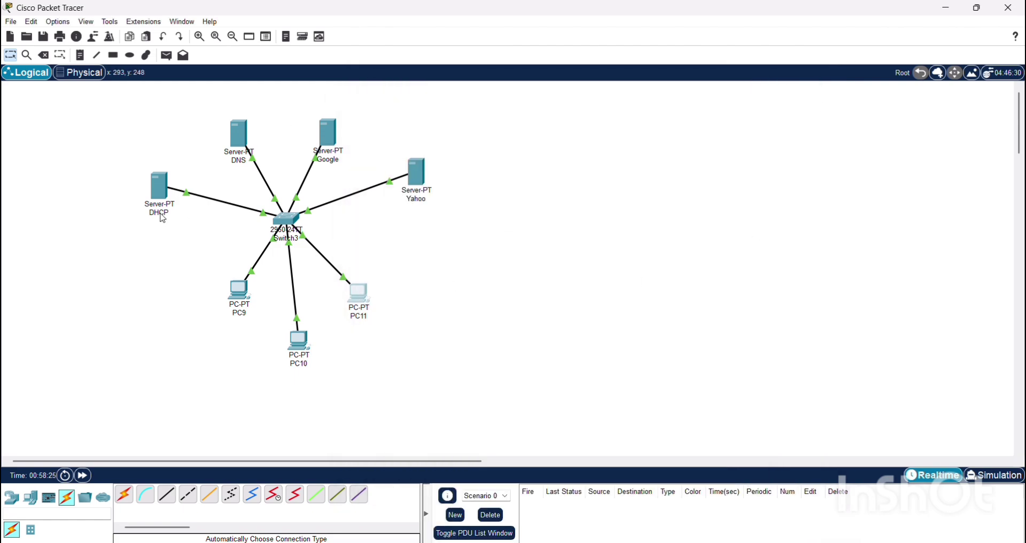